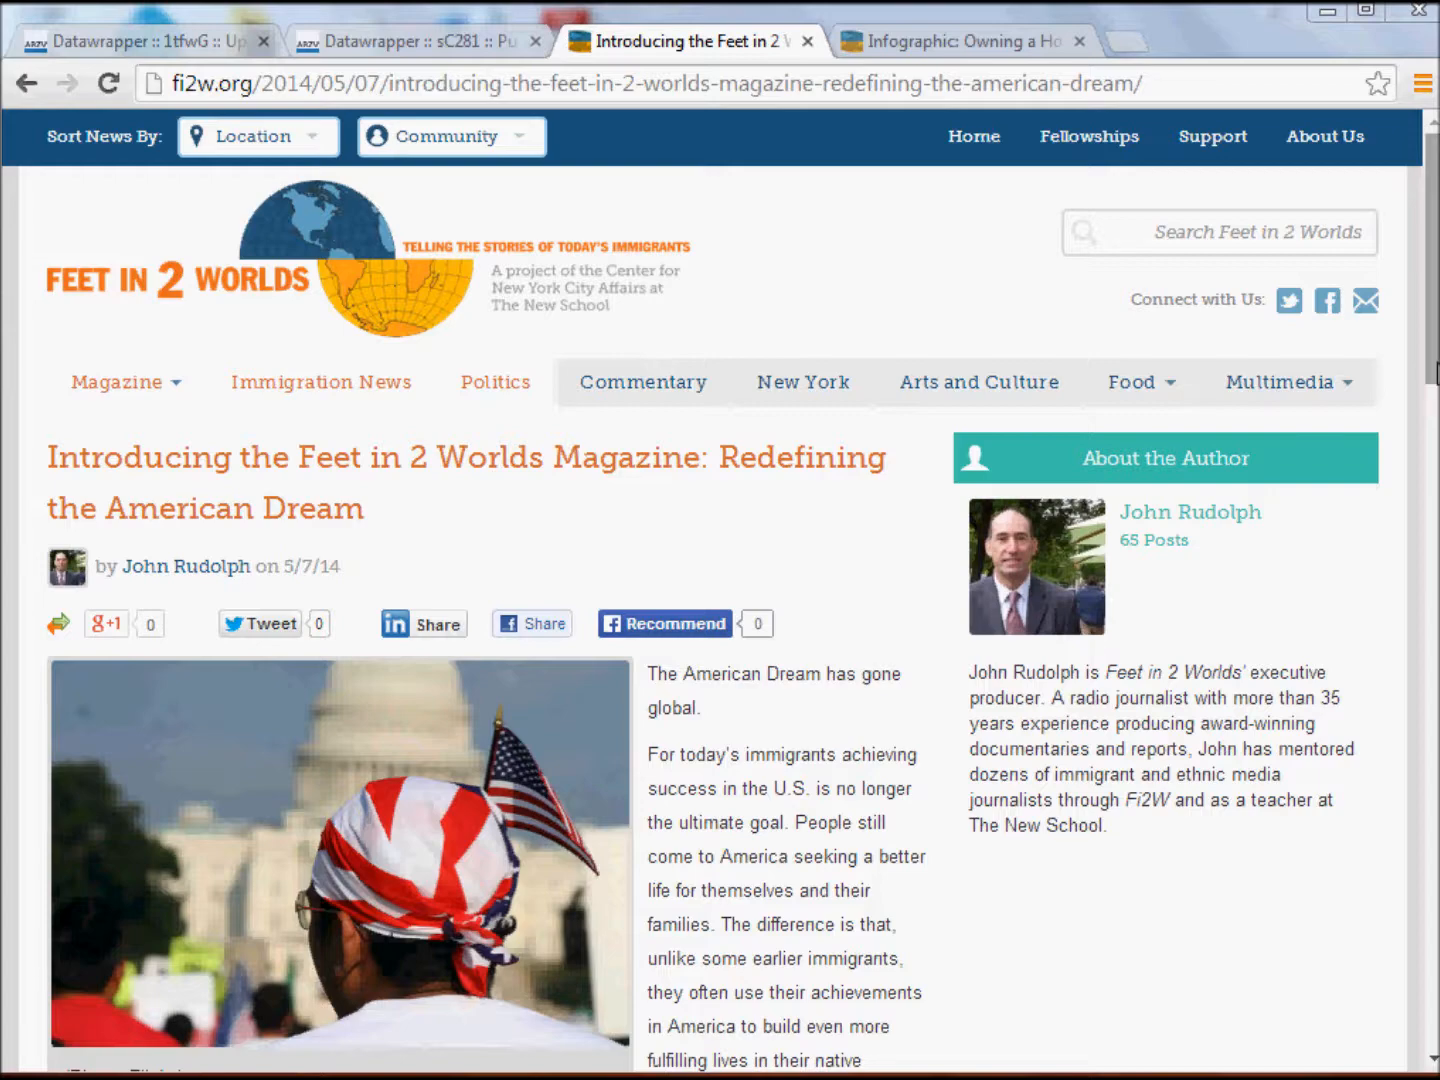
Look through the Feet in 2 Worlds magazine introduction down to its table of contents.
{"action": "scroll", "coordinate": [720, 620], "scroll_direction": "down", "scroll_amount": 5}
{"action": "scroll", "coordinate": [720, 620], "scroll_direction": "down", "scroll_amount": 7}
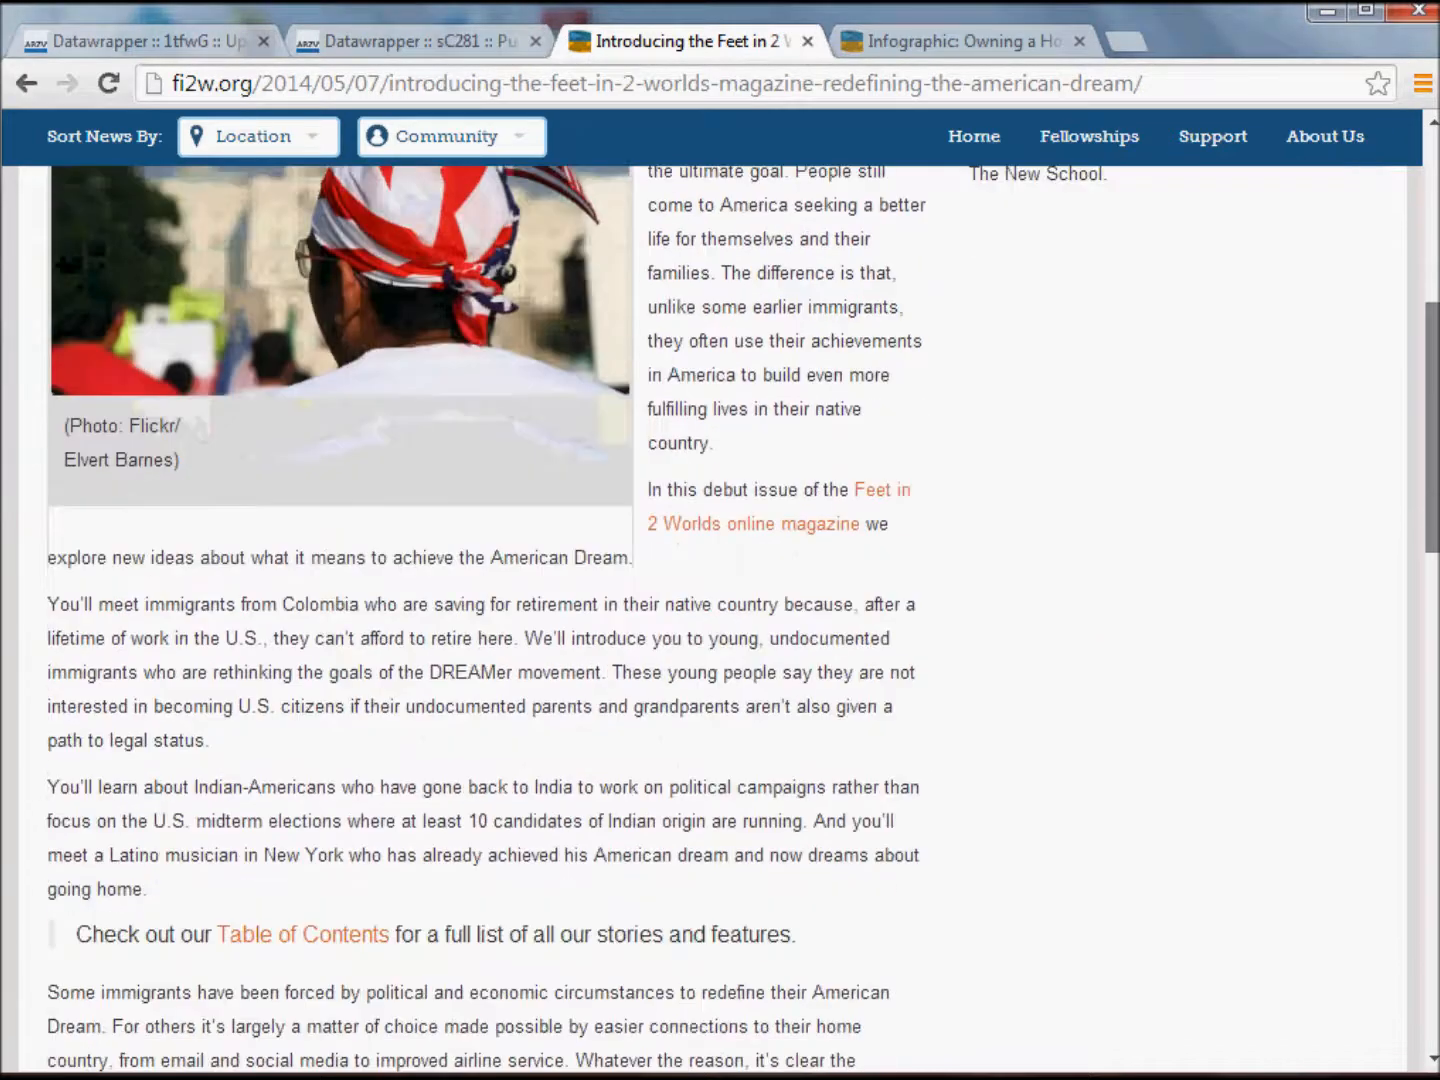
{"action": "mouse_move", "coordinate": [1434, 680]}
{"action": "left_mouse_down"}
{"action": "mouse_move", "coordinate": [1428, 574]}
{"action": "mouse_move", "coordinate": [1432, 698]}
{"action": "left_mouse_up"}
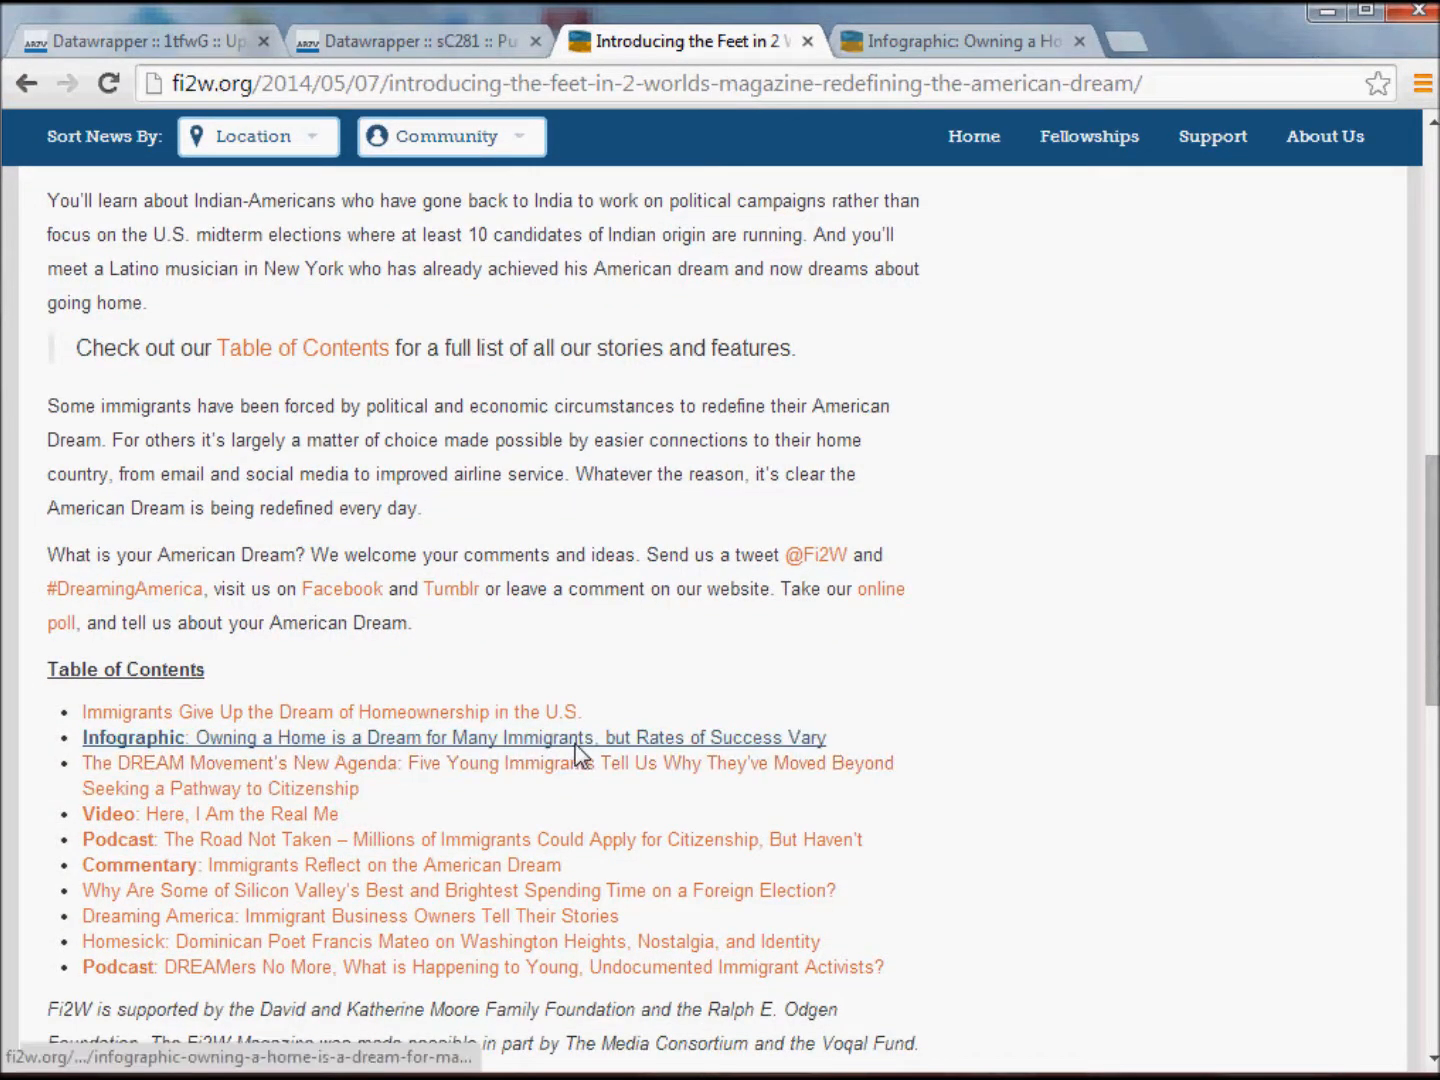
Bring up the infographic article on immigrant home ownership and examine its bar chart of ownership rates.
{"action": "left_click", "coordinate": [960, 45]}
{"action": "left_click_drag", "start_coordinate": [1431, 380], "coordinate": [1432, 225]}
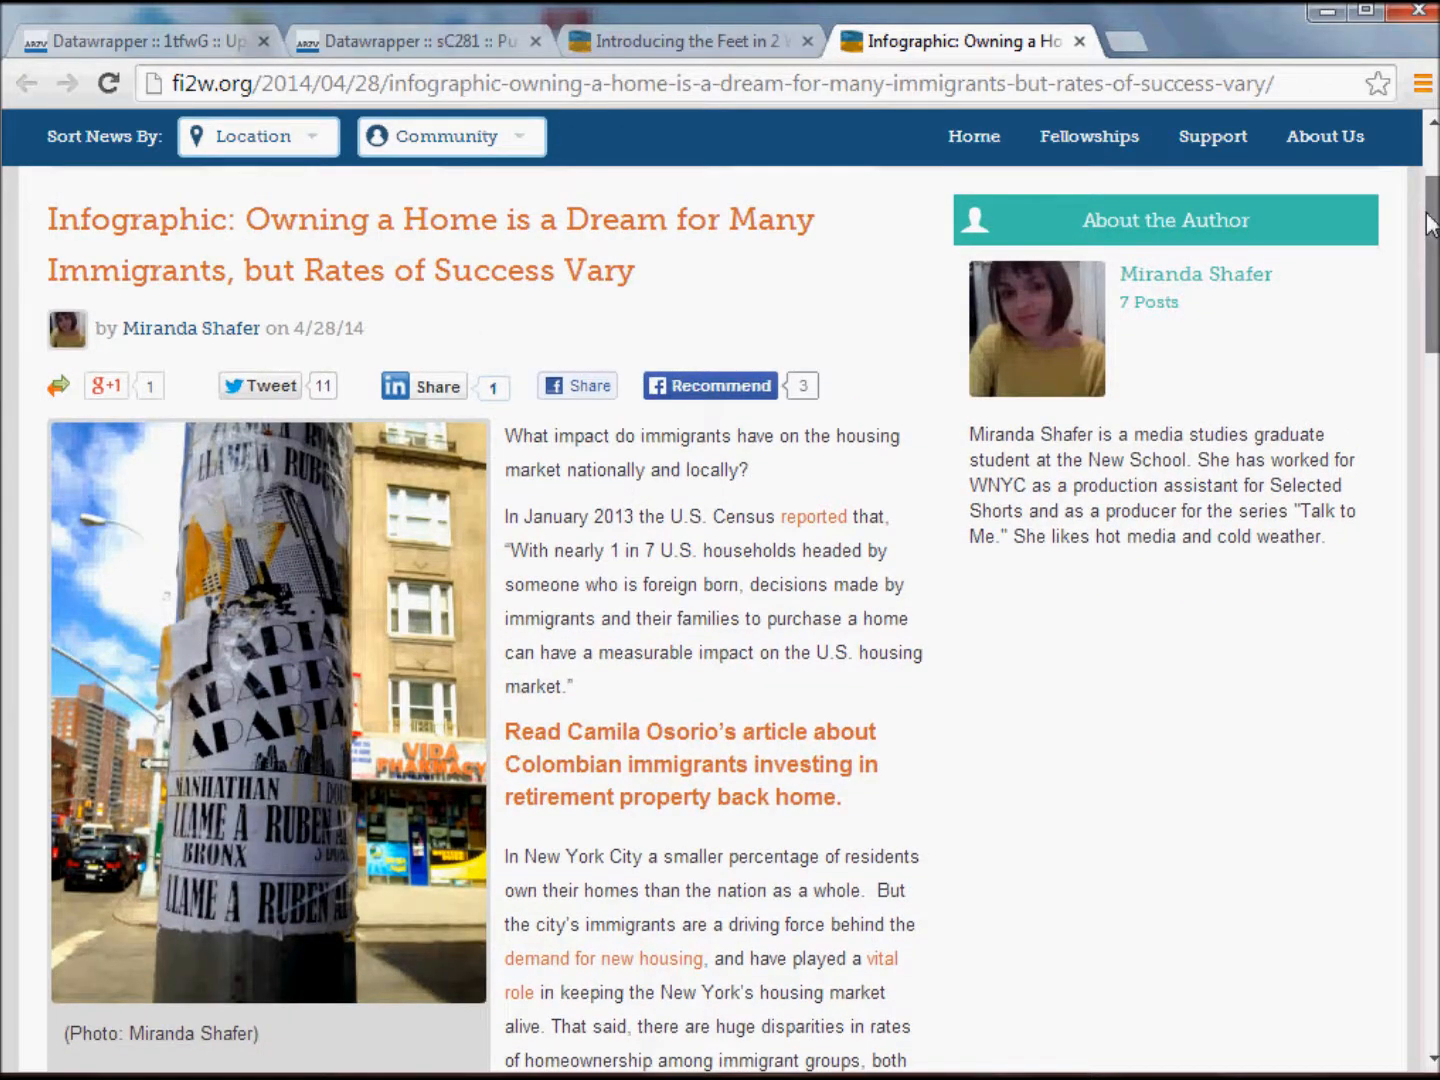
{"action": "left_click_drag", "start_coordinate": [1433, 225], "coordinate": [1436, 393]}
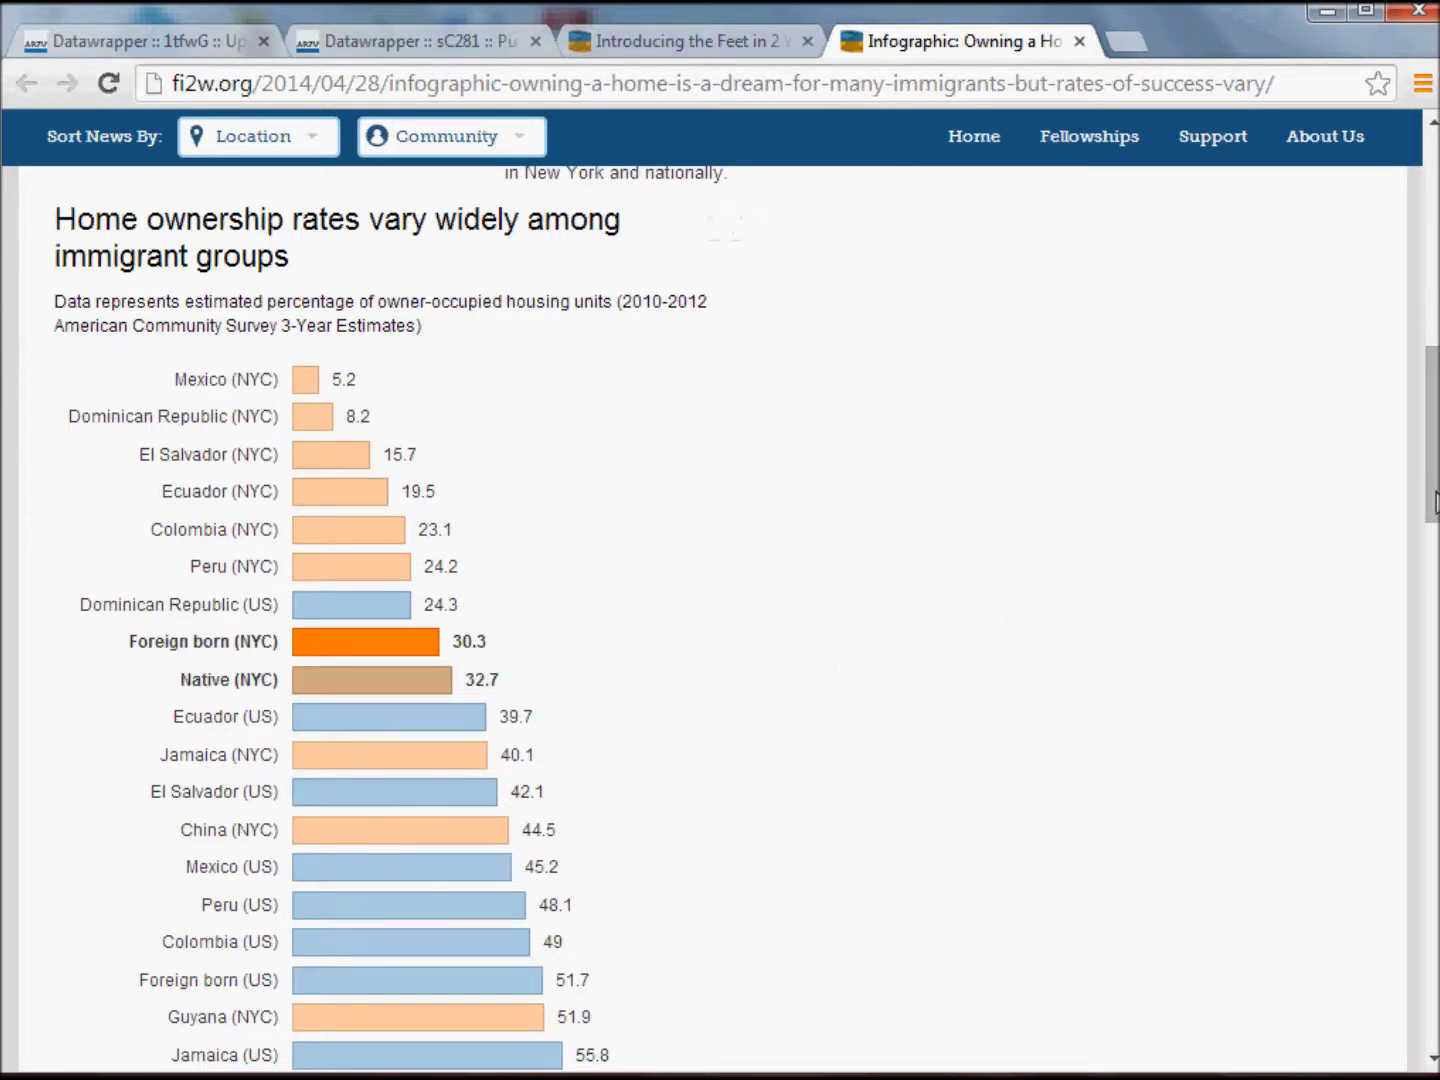
{"action": "left_click_drag", "start_coordinate": [1435, 502], "coordinate": [1435, 527]}
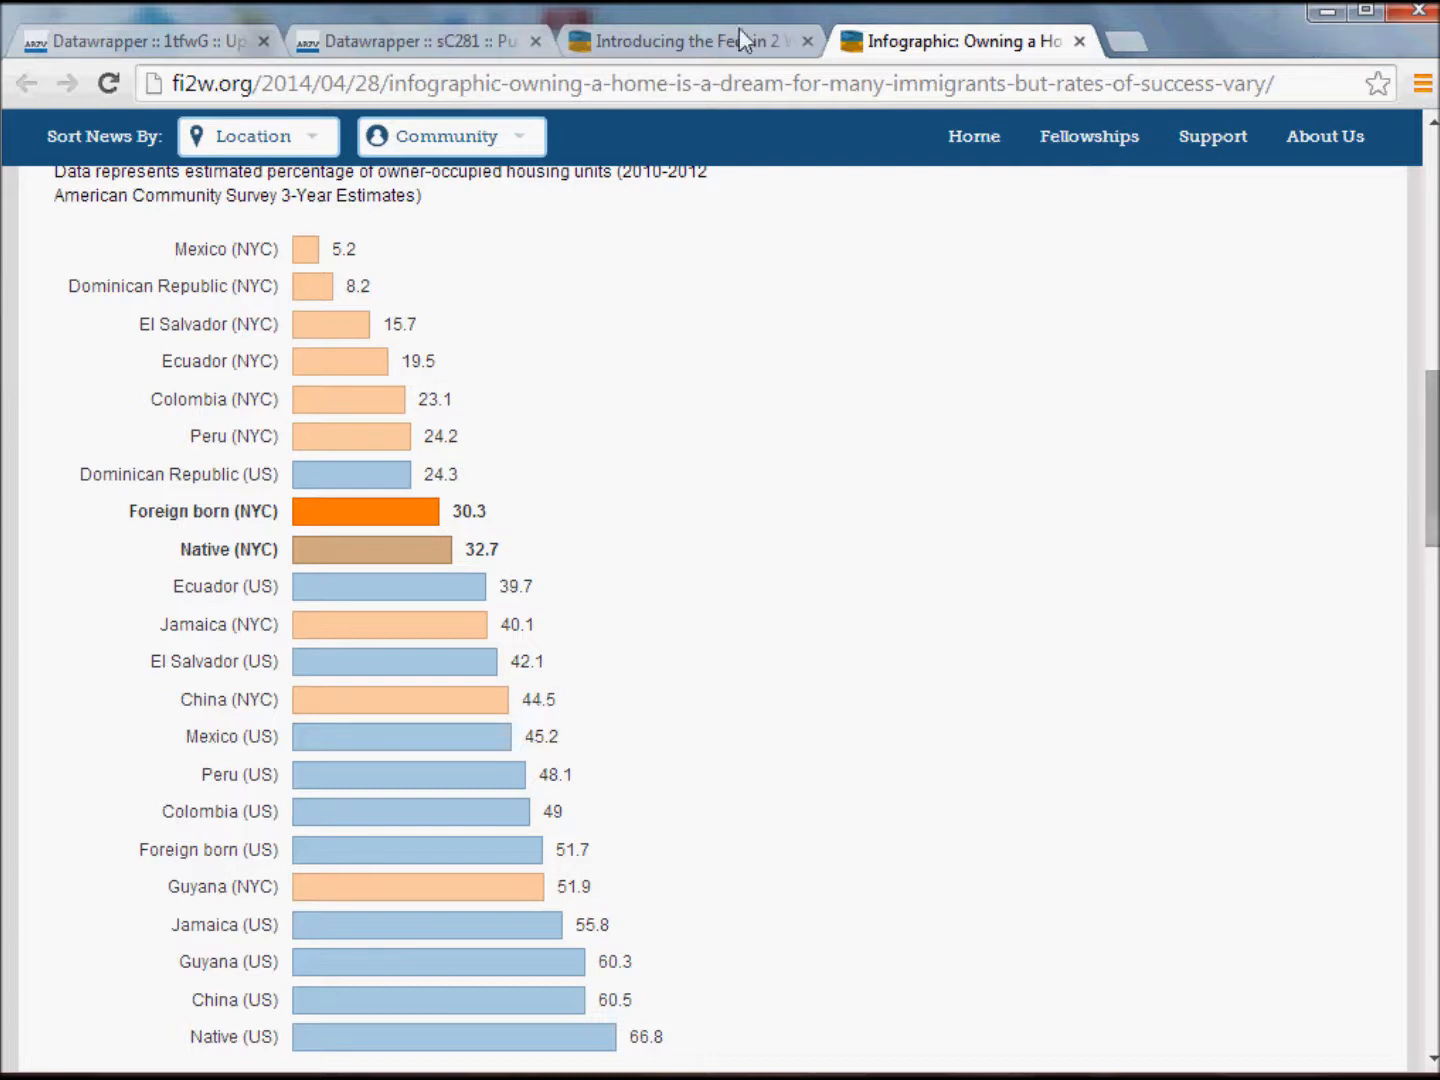
Open the Datawrapper site, datawrapper.de, in a new browser tab.
{"action": "left_click", "coordinate": [1128, 45]}
{"action": "type", "text": "datawrapper.de"}
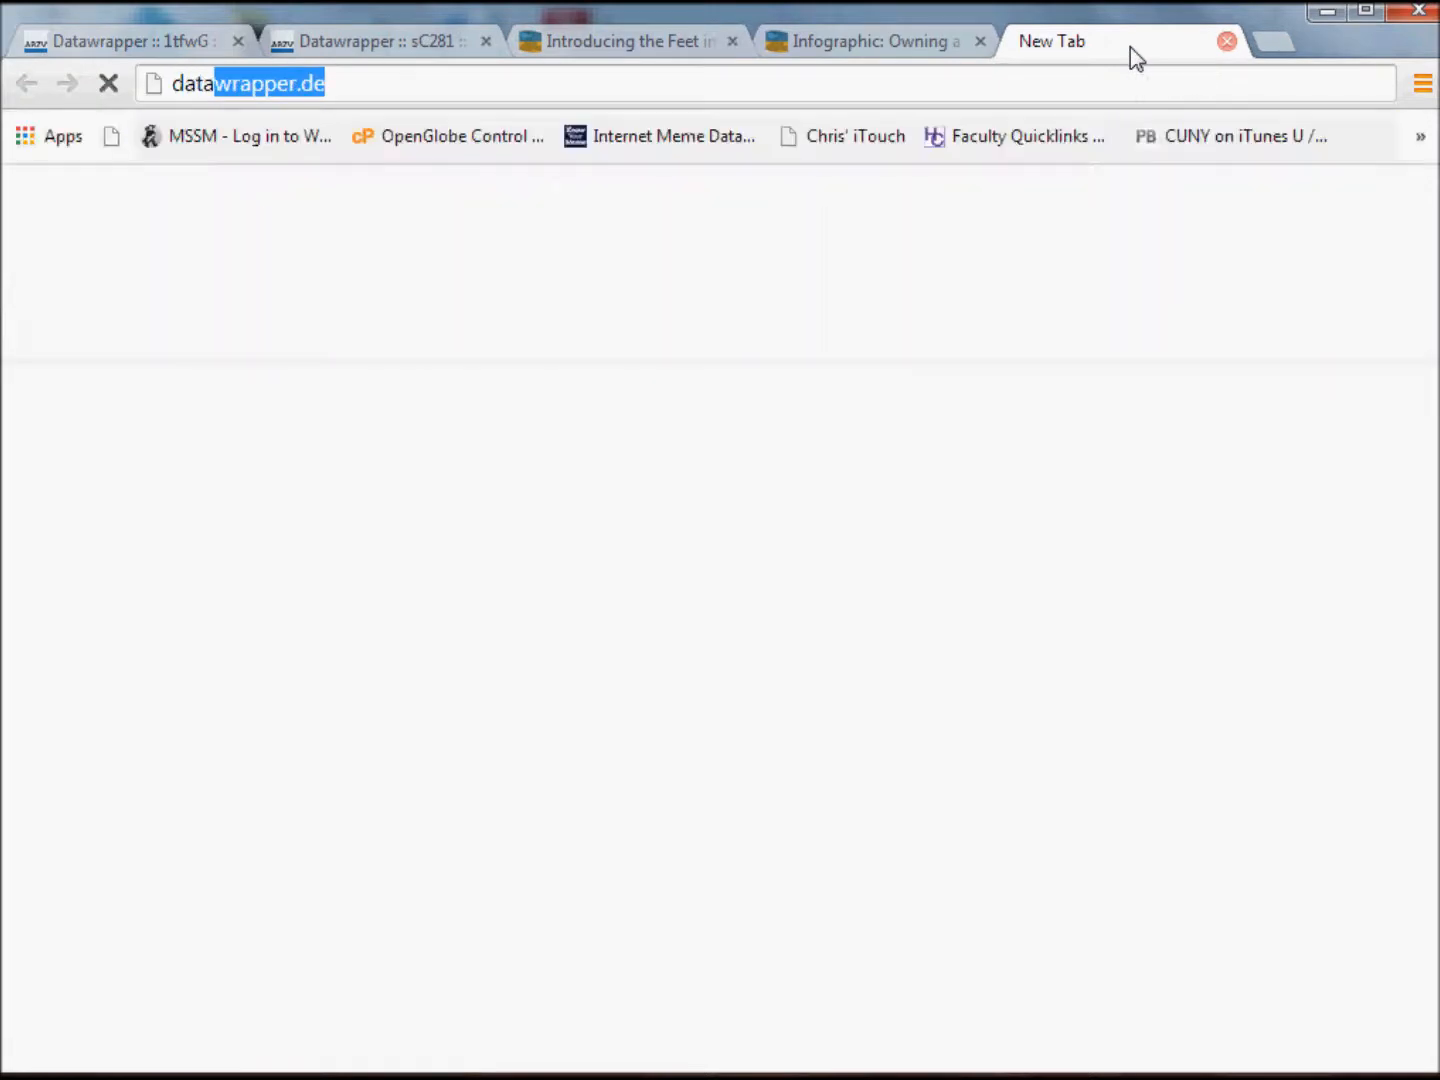
{"action": "key", "text": "Return"}
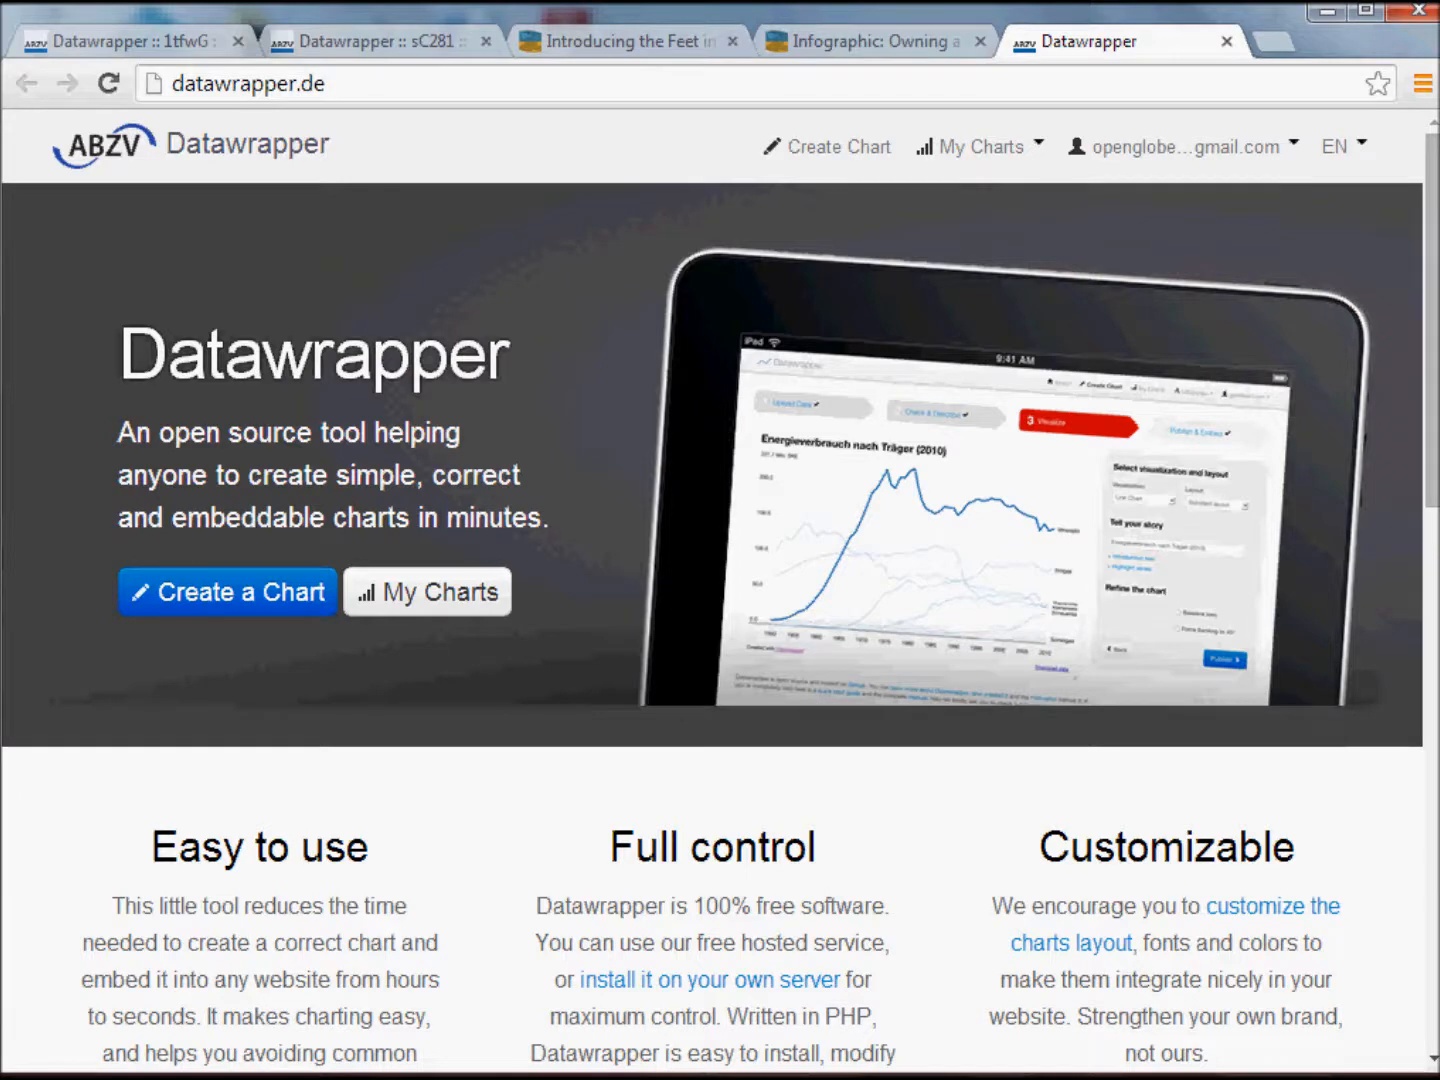
Switch to the RentVSOwnNYCandUS workbook in Excel and highlight the location table A4:D26 on Sheet2.
{"action": "mouse_move", "coordinate": [640, 1077]}
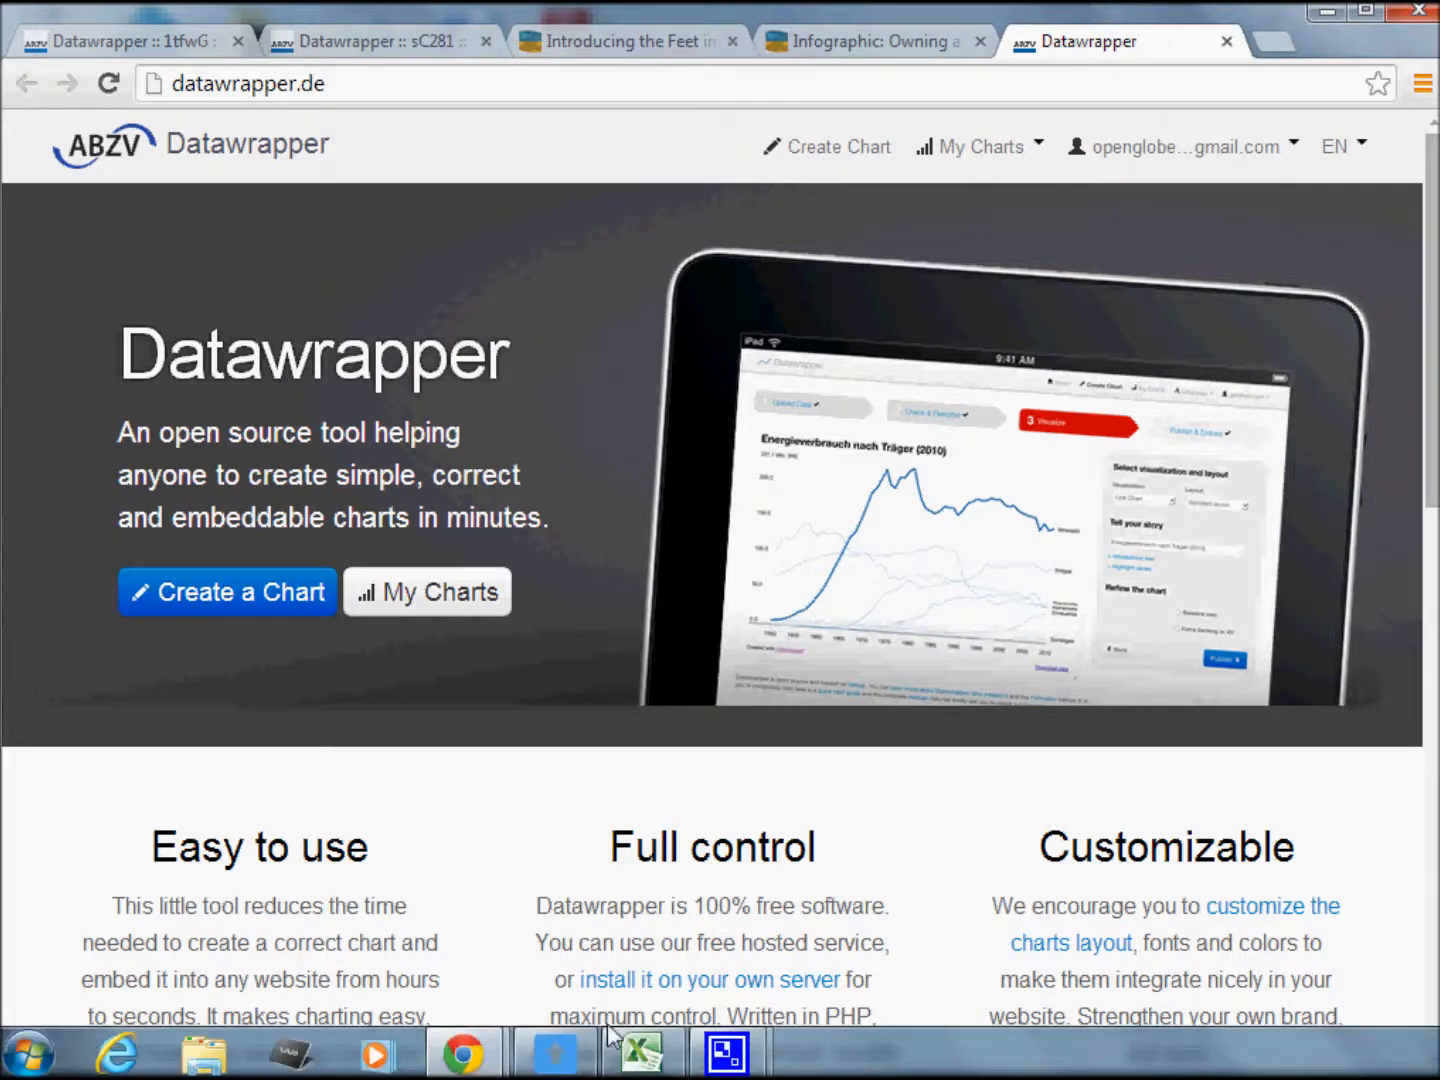
{"action": "left_click", "coordinate": [624, 1057]}
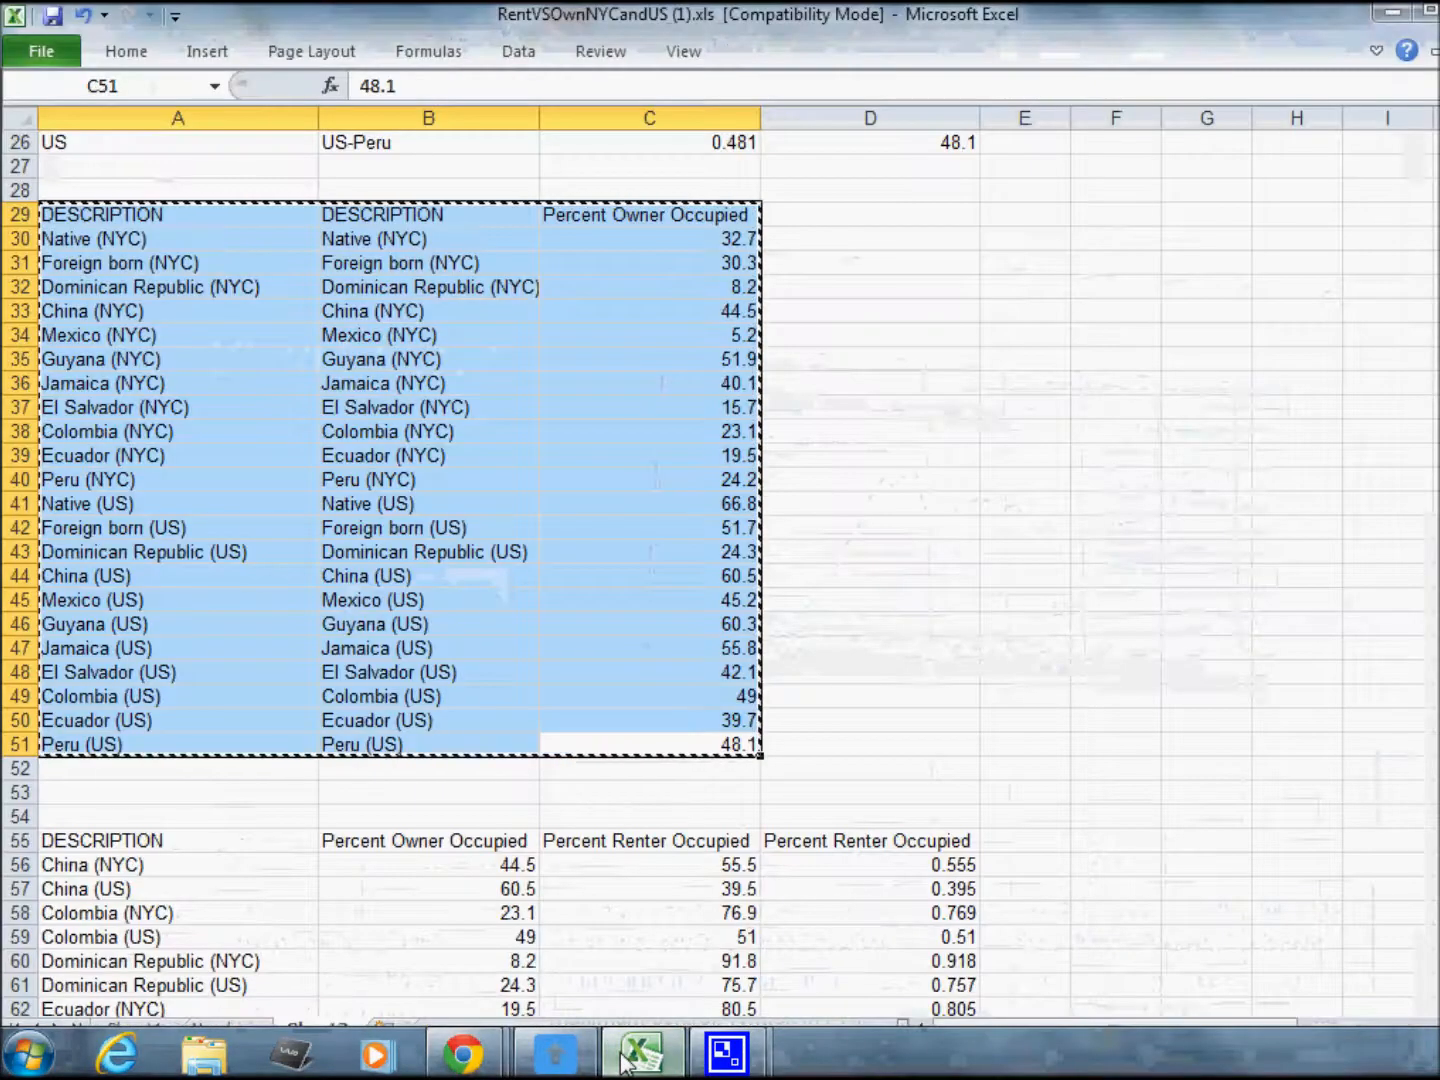
{"action": "left_click", "coordinate": [994, 458]}
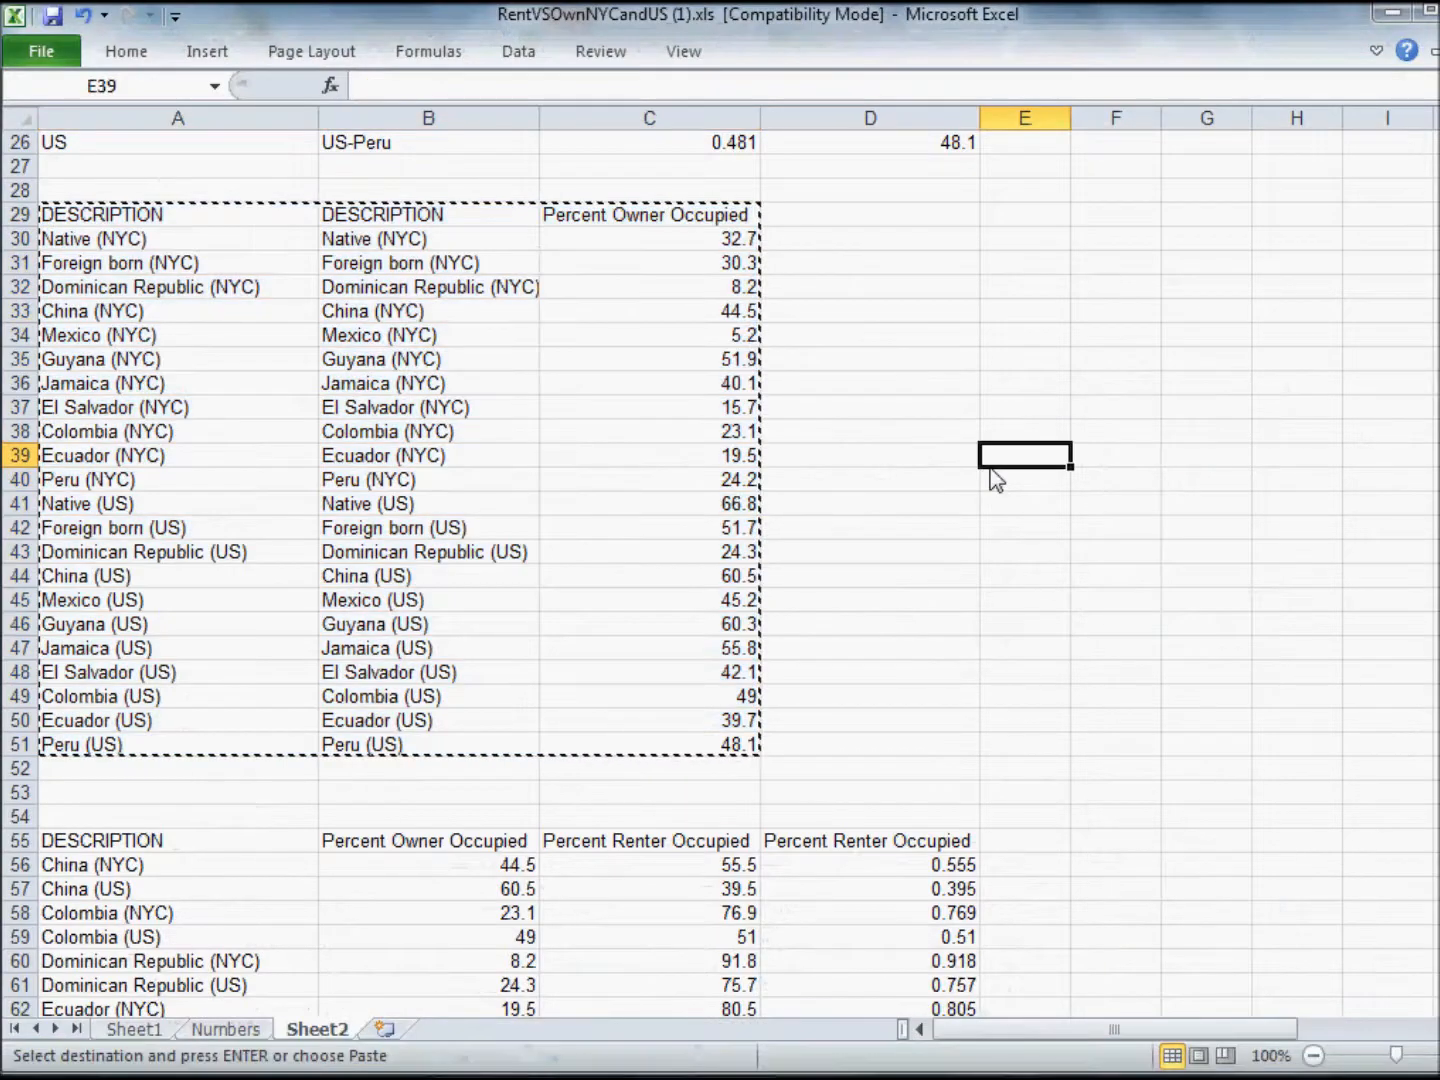
{"action": "left_click", "coordinate": [692, 190]}
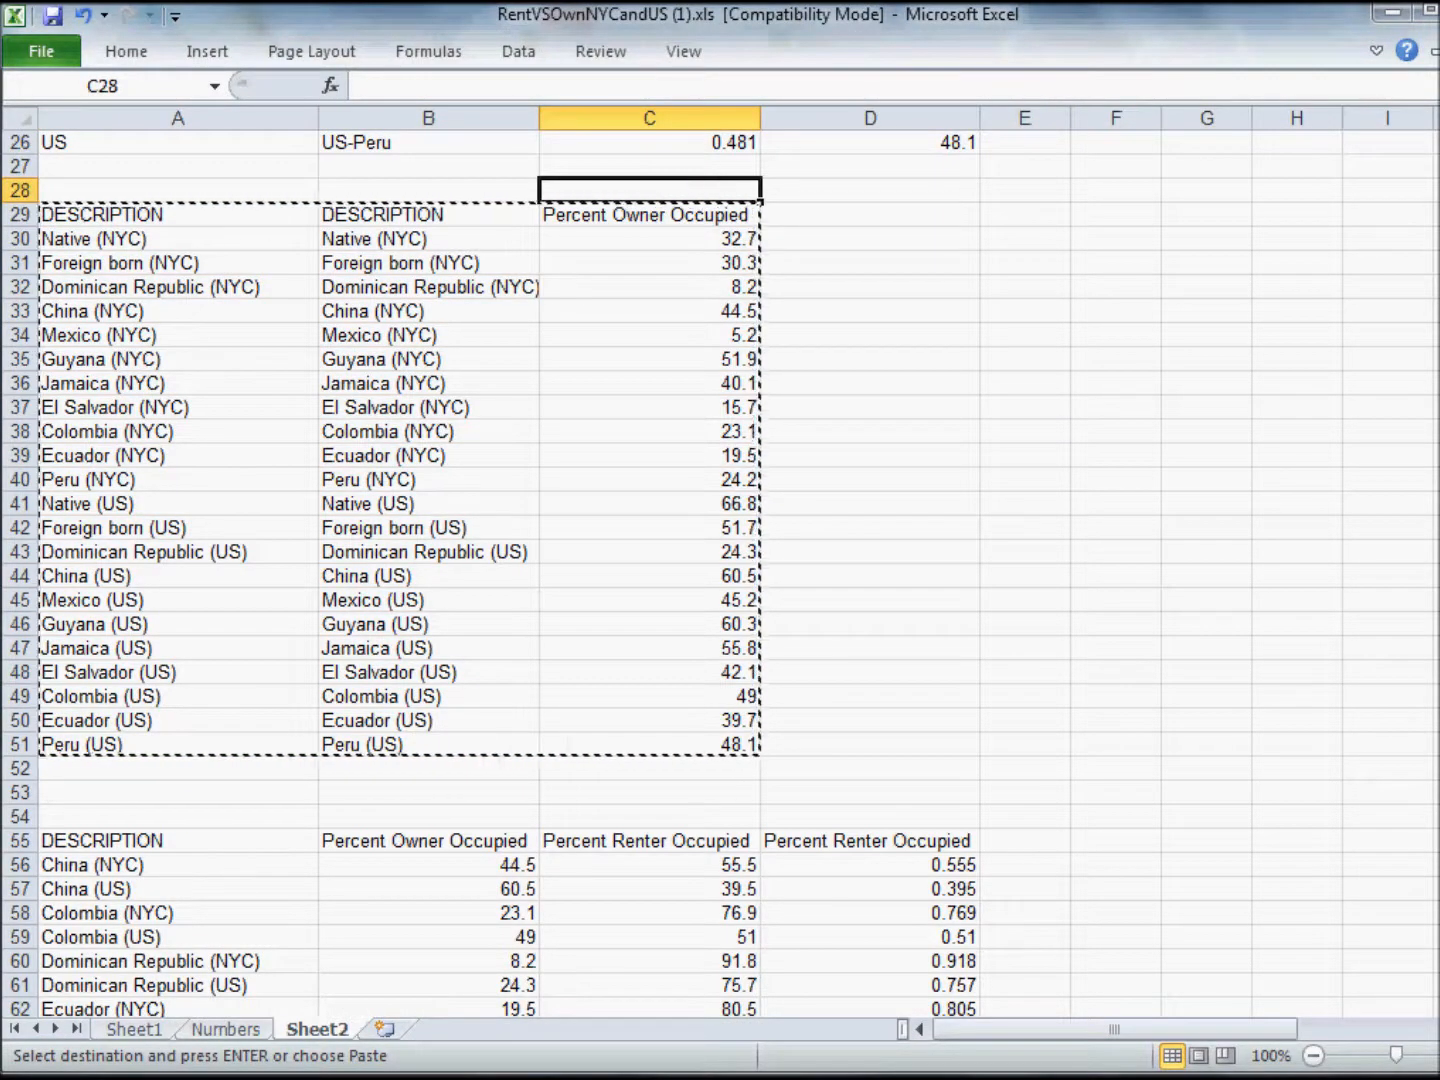
{"action": "scroll", "coordinate": [720, 560], "scroll_direction": "up", "scroll_amount": 8}
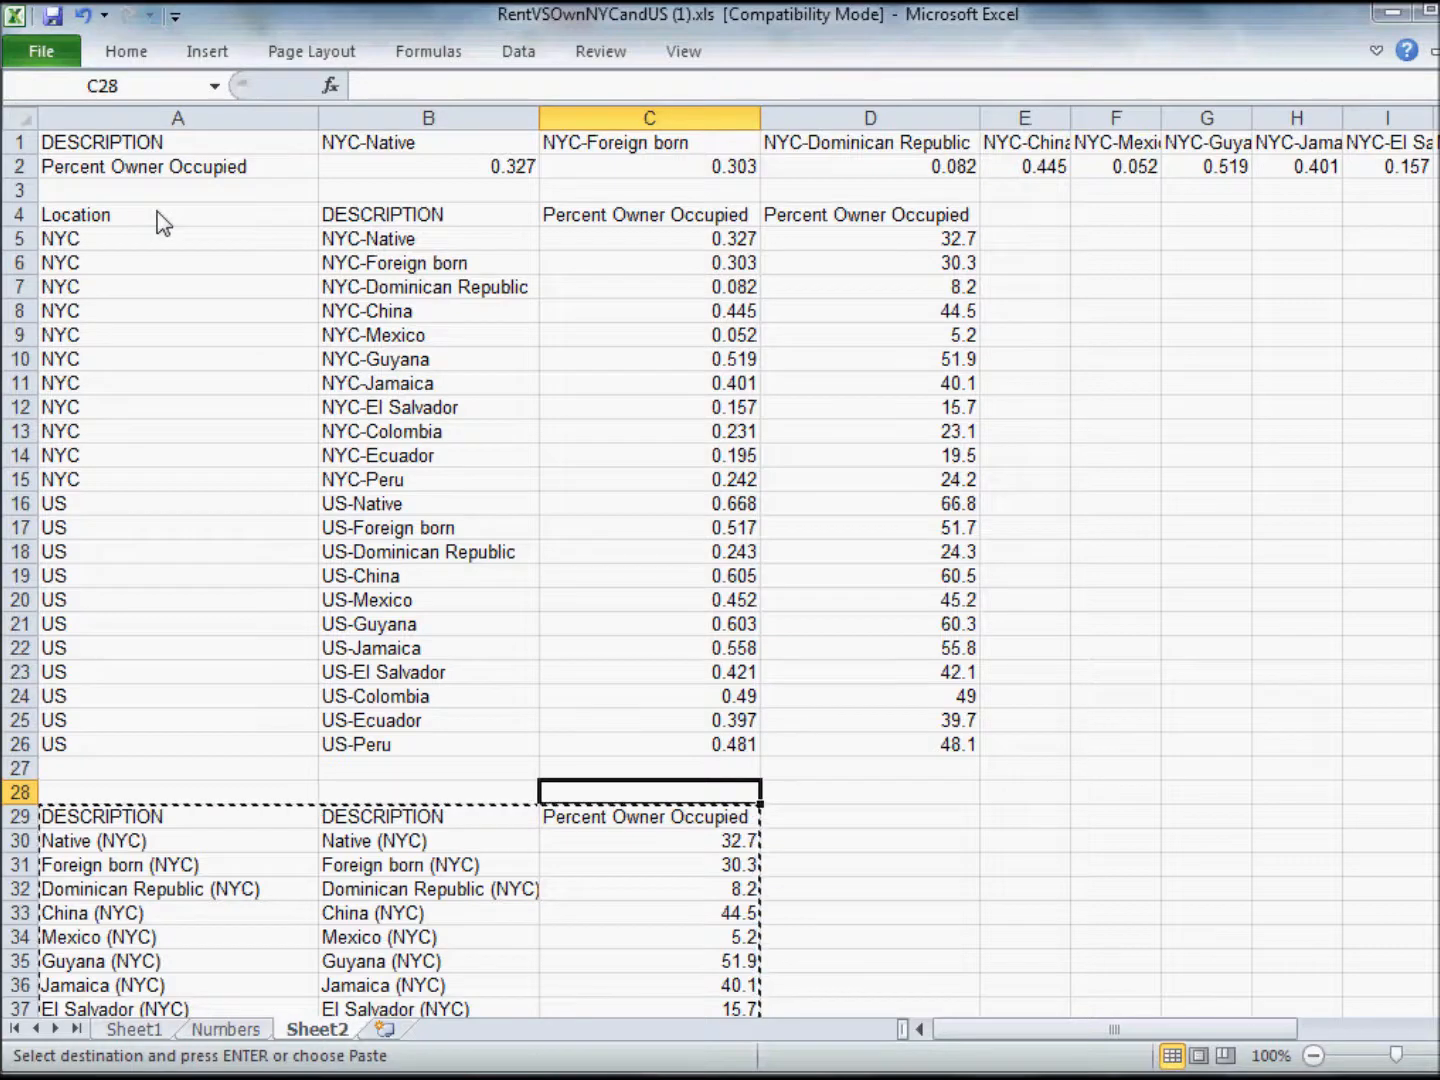
{"action": "left_click_drag", "start_coordinate": [930, 745], "coordinate": [176, 216]}
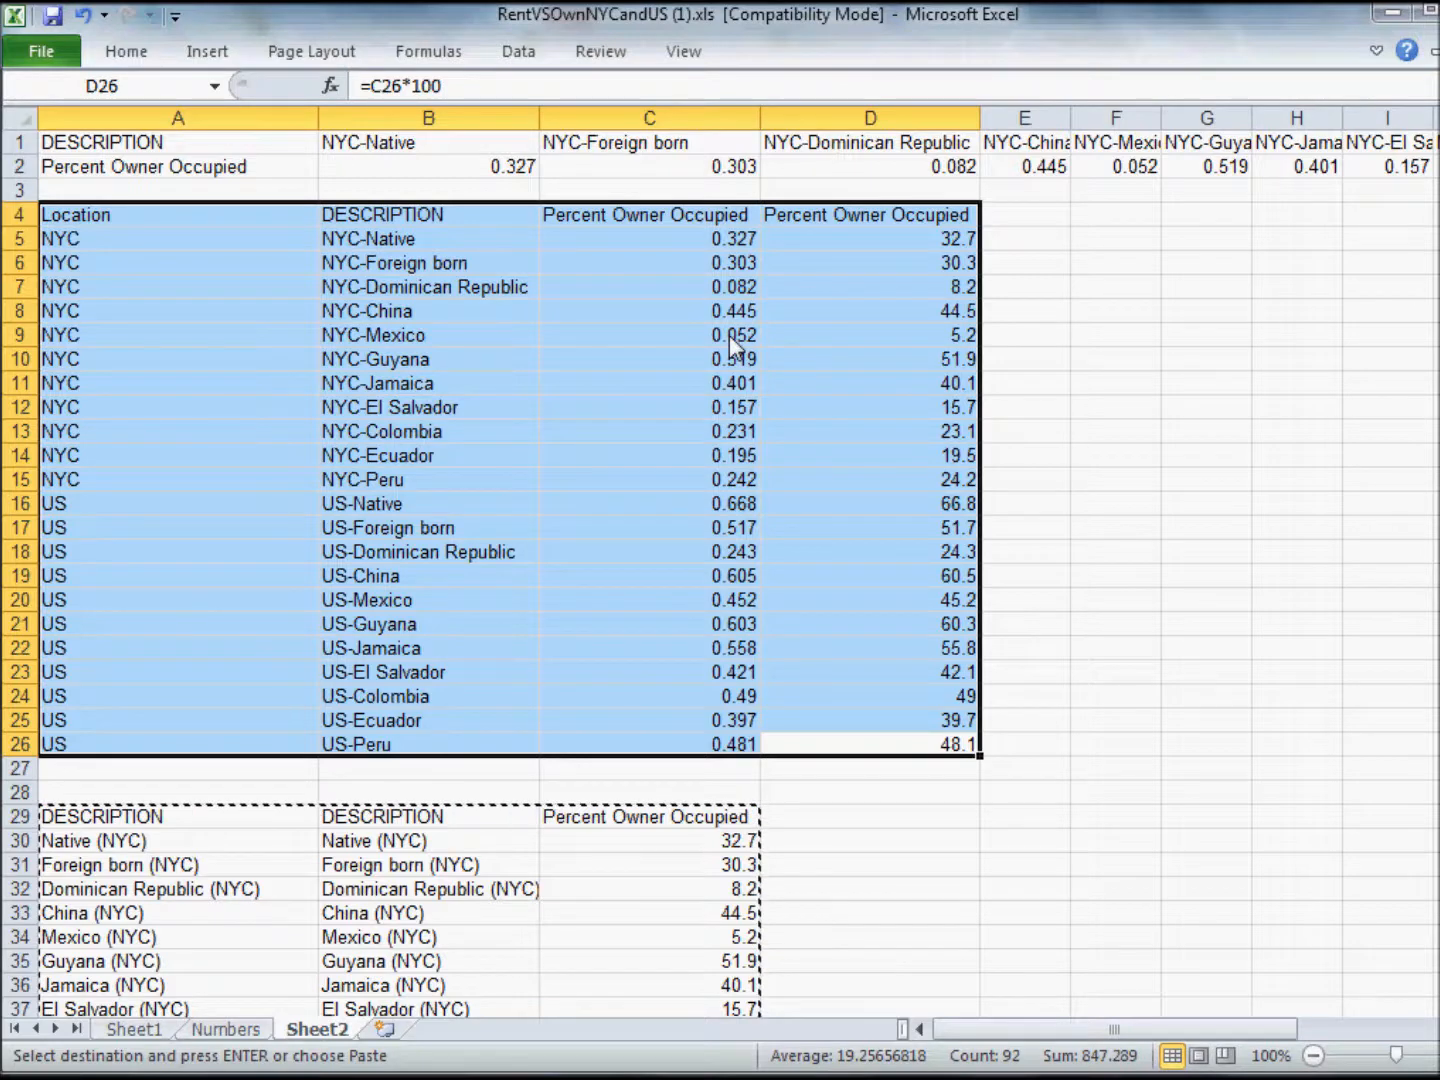
Examine the table in A29:C51, highlighting its headers, the two DESCRIPTION columns, the US rows and the Percent Owner Occupied column.
{"action": "left_click_drag", "start_coordinate": [1439, 356], "coordinate": [1438, 590]}
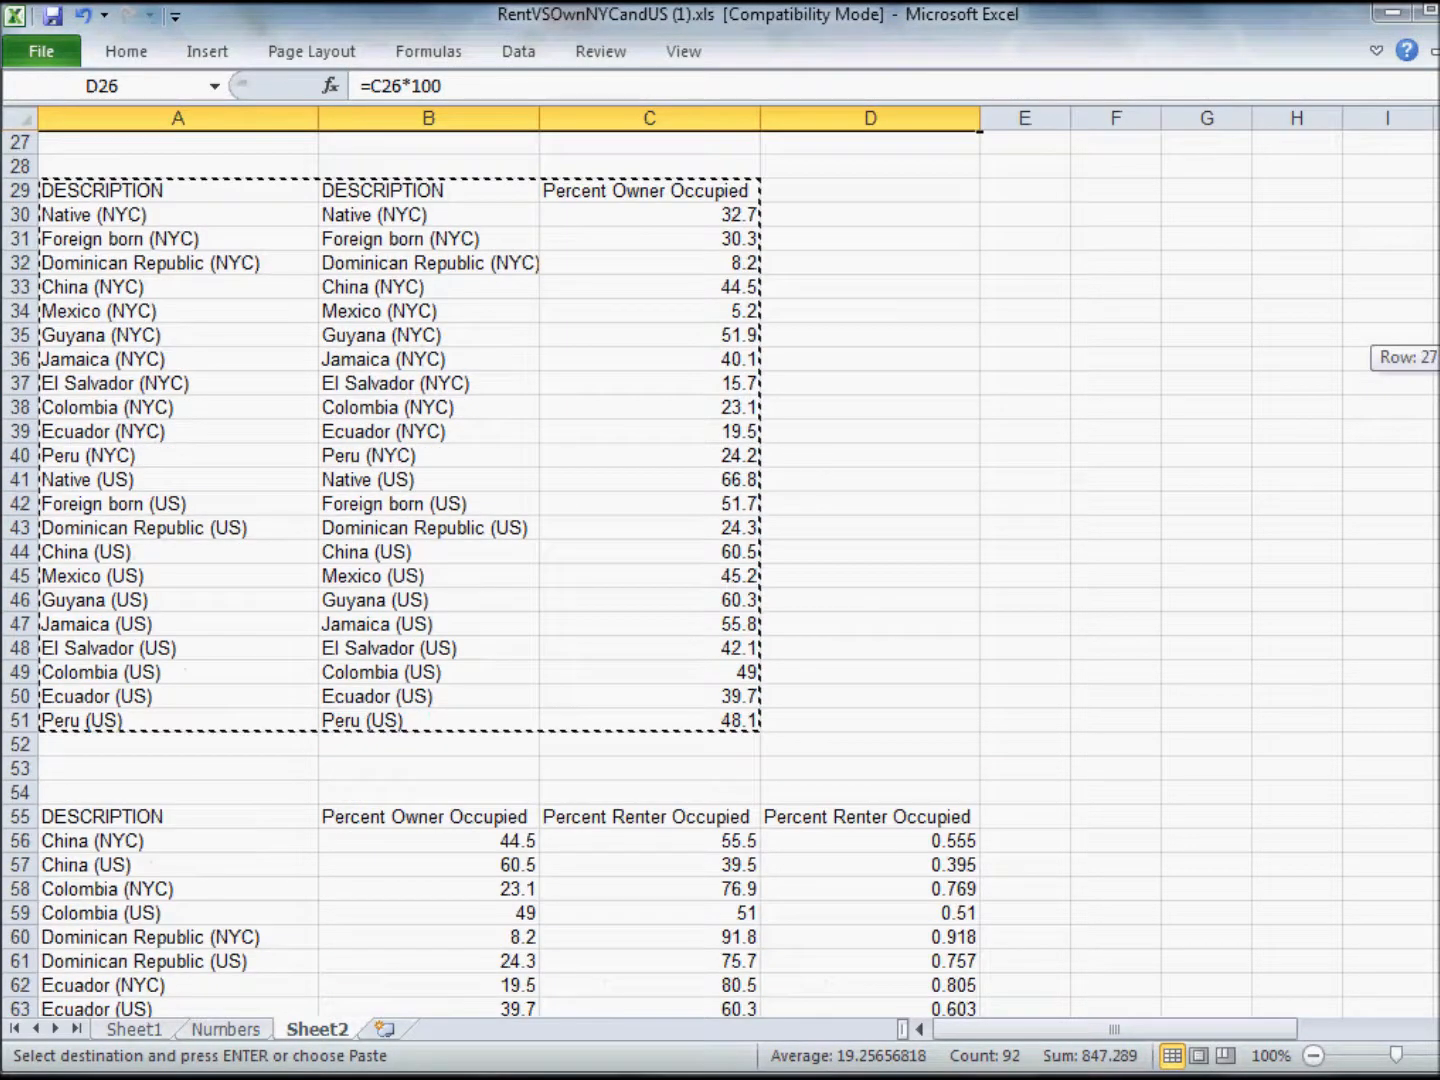
{"action": "left_click_drag", "start_coordinate": [163, 195], "coordinate": [383, 202]}
{"action": "left_click_drag", "start_coordinate": [589, 210], "coordinate": [590, 208]}
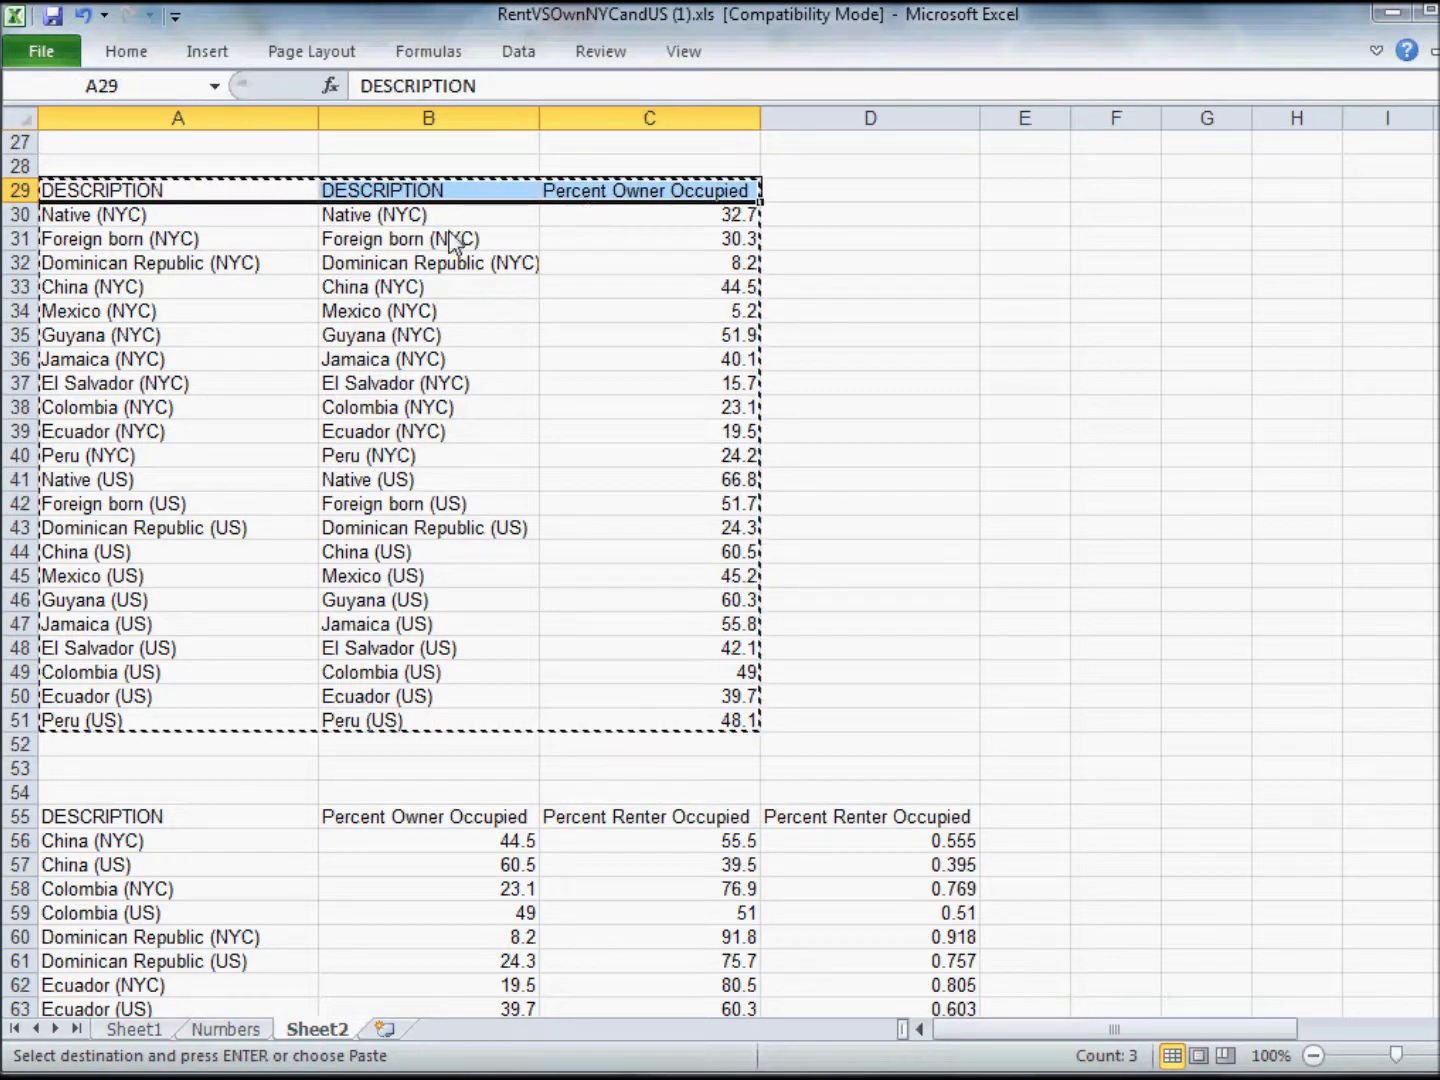
{"action": "left_click", "coordinate": [390, 218]}
{"action": "left_click", "coordinate": [194, 220]}
{"action": "left_click_drag", "start_coordinate": [193, 228], "coordinate": [425, 733]}
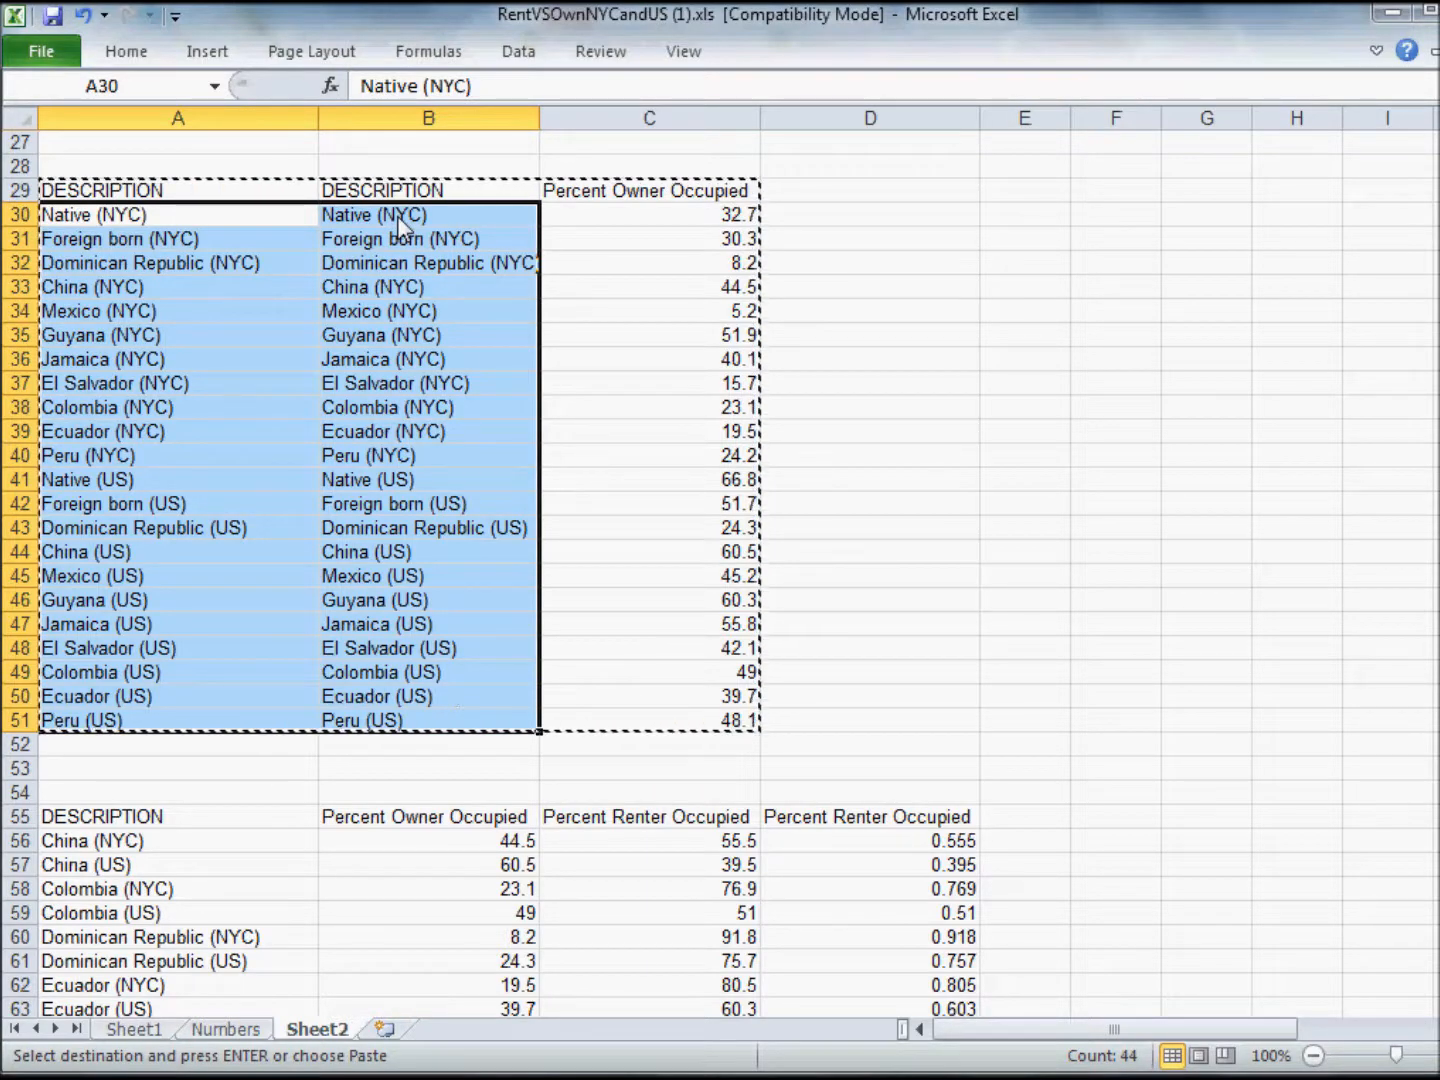
{"action": "left_click", "coordinate": [410, 476]}
{"action": "left_click_drag", "start_coordinate": [198, 480], "coordinate": [458, 727]}
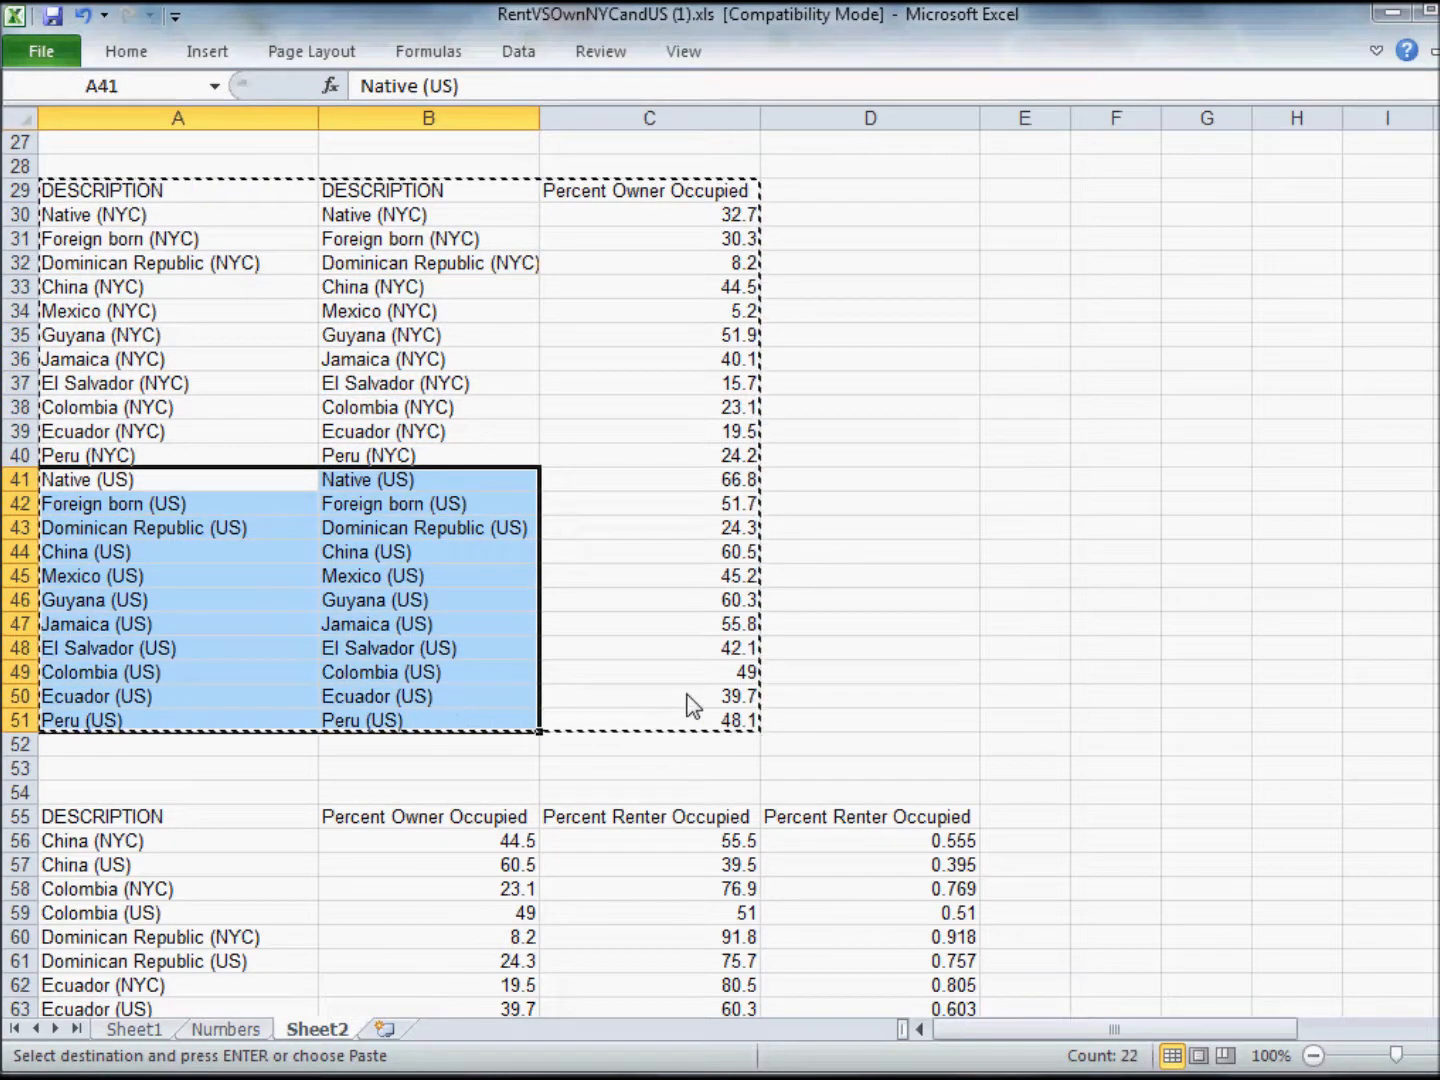
{"action": "left_click", "coordinate": [671, 198]}
{"action": "left_click_drag", "start_coordinate": [670, 198], "coordinate": [678, 722]}
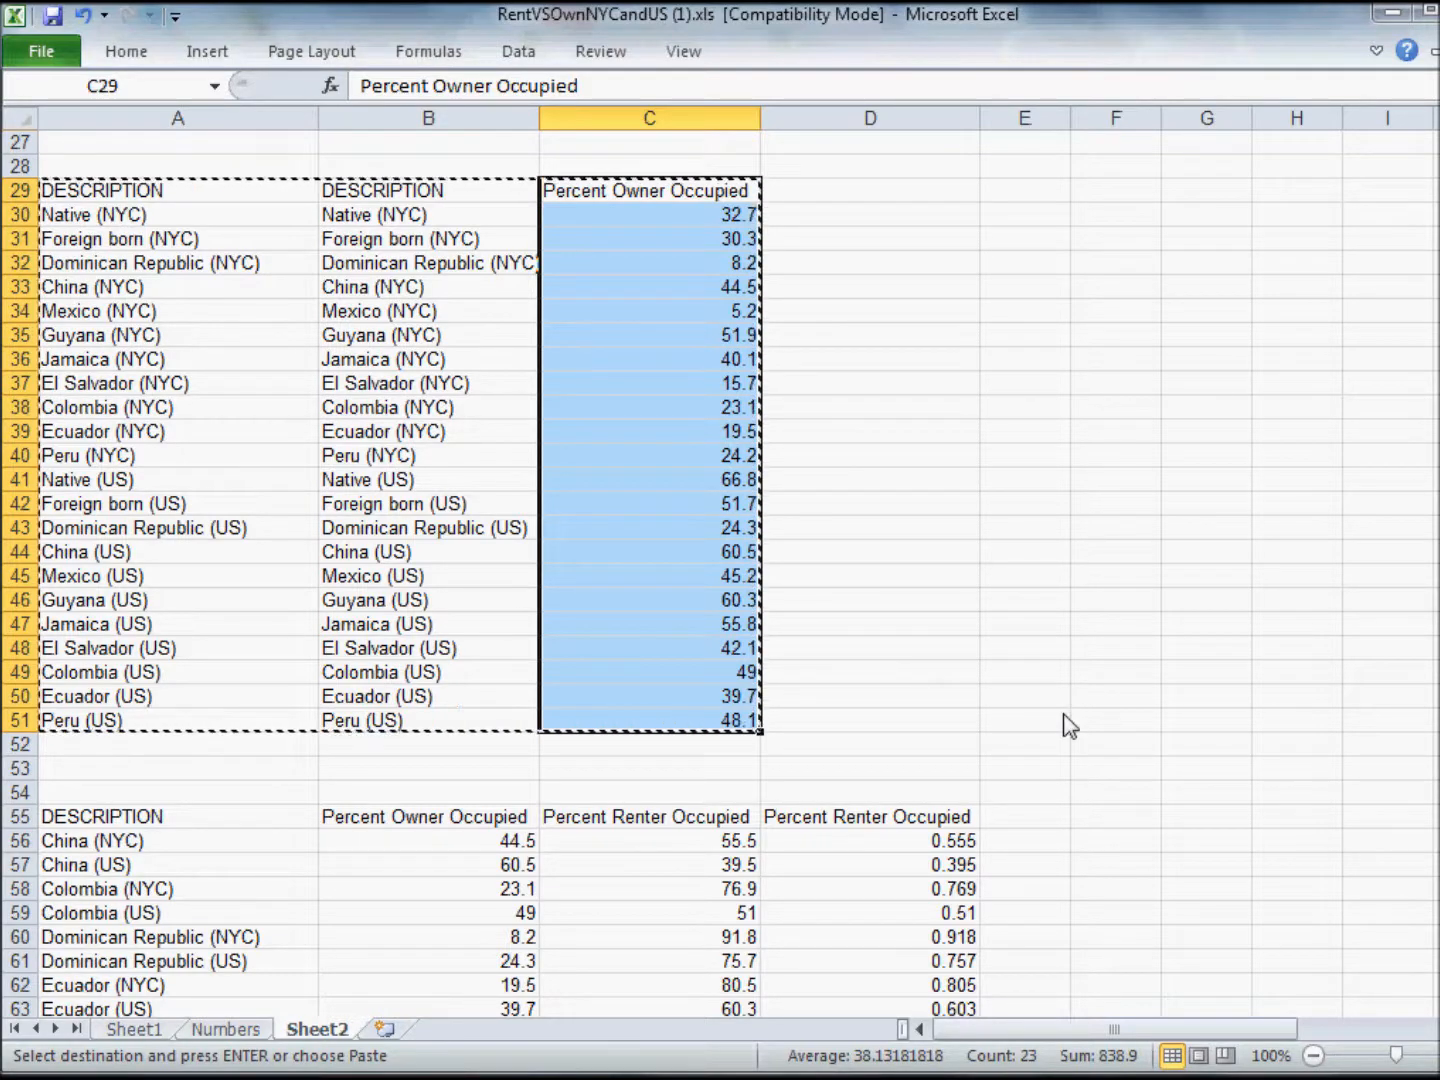
Compare the owner and renter table starting at row 55 with the horizontal layout in rows 1 and 2.
{"action": "left_click_drag", "start_coordinate": [1438, 540], "coordinate": [1438, 643]}
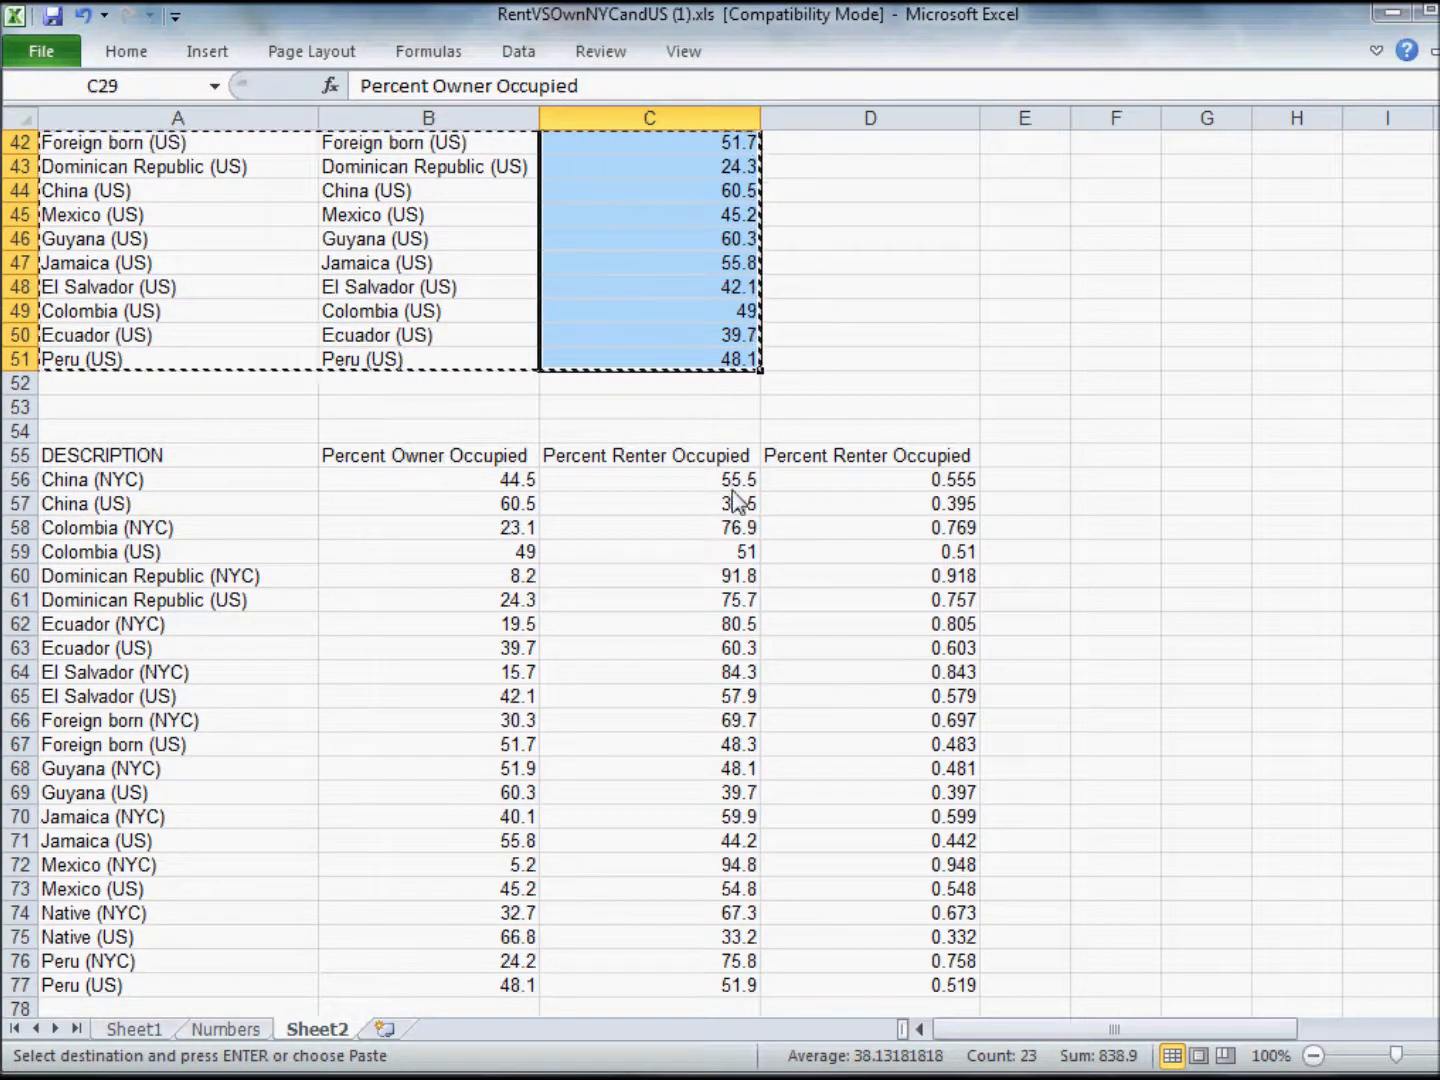
{"action": "left_click_drag", "start_coordinate": [1436, 706], "coordinate": [1436, 685]}
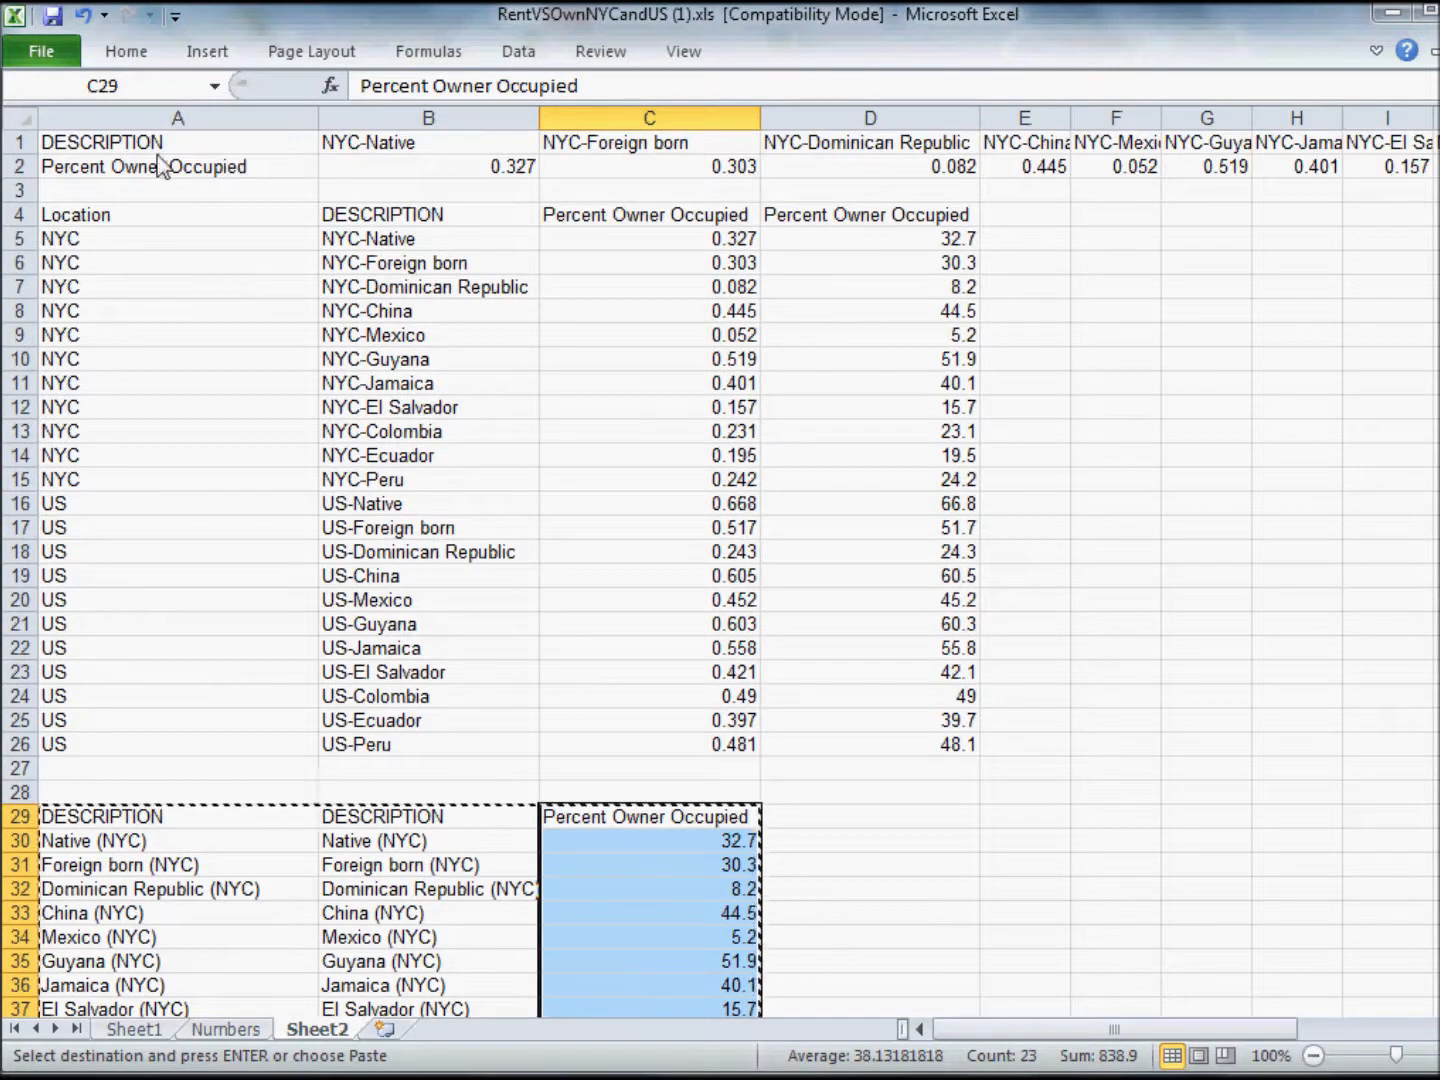
{"action": "left_click_drag", "start_coordinate": [23, 142], "coordinate": [23, 167]}
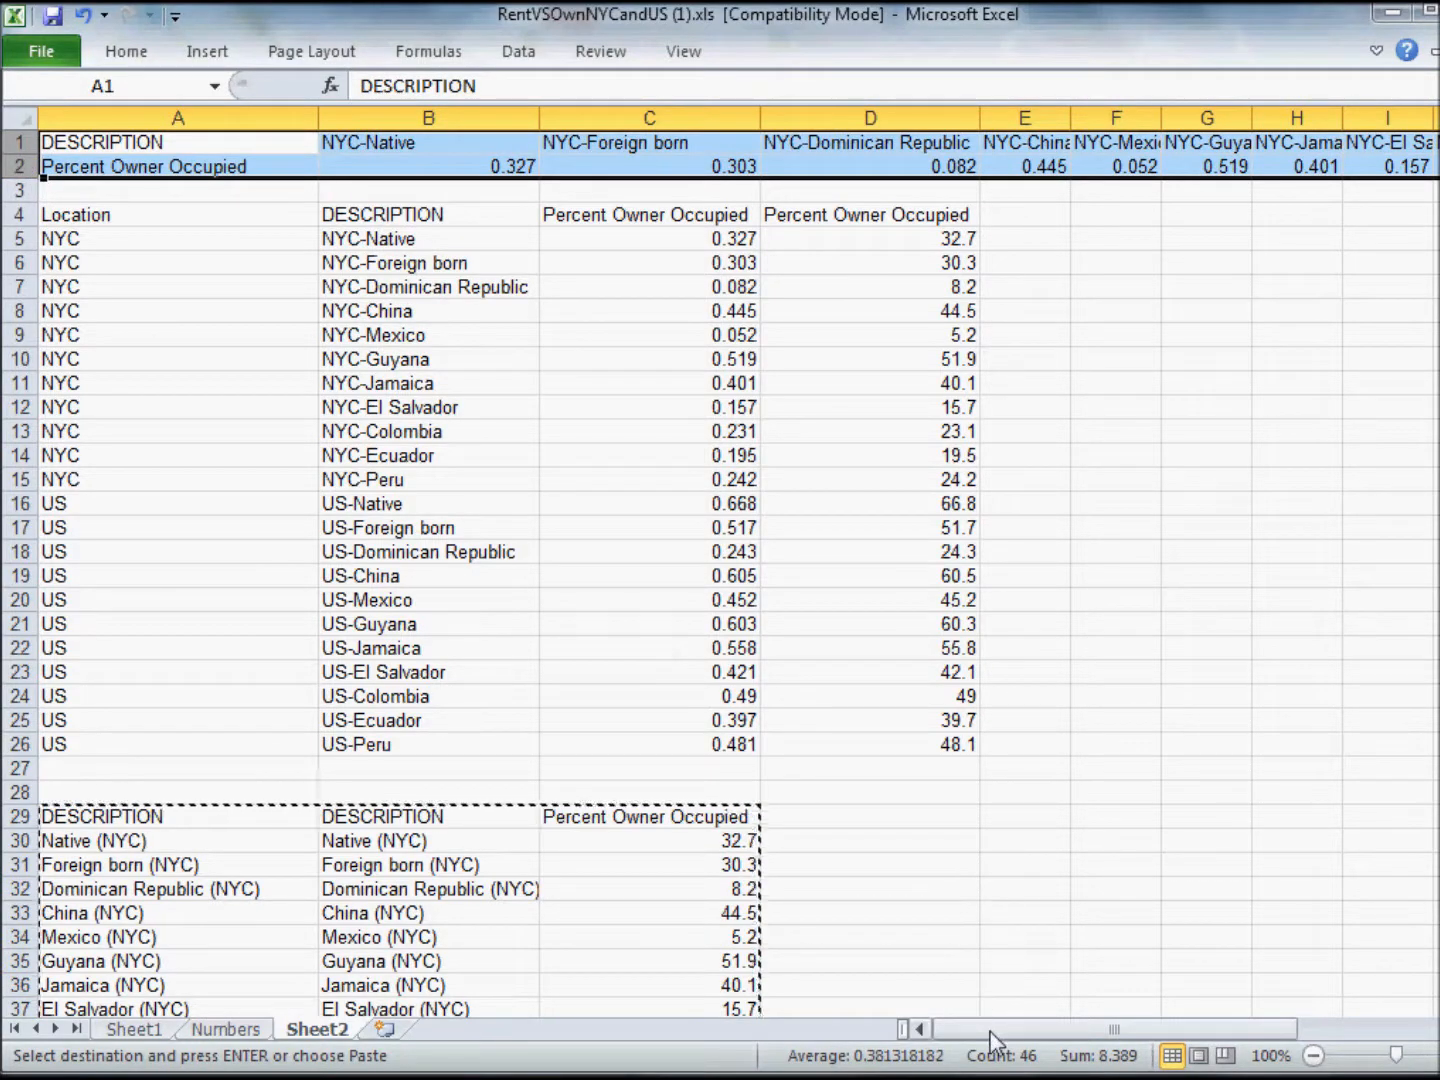
{"action": "left_click_drag", "start_coordinate": [991, 1031], "coordinate": [923, 1037]}
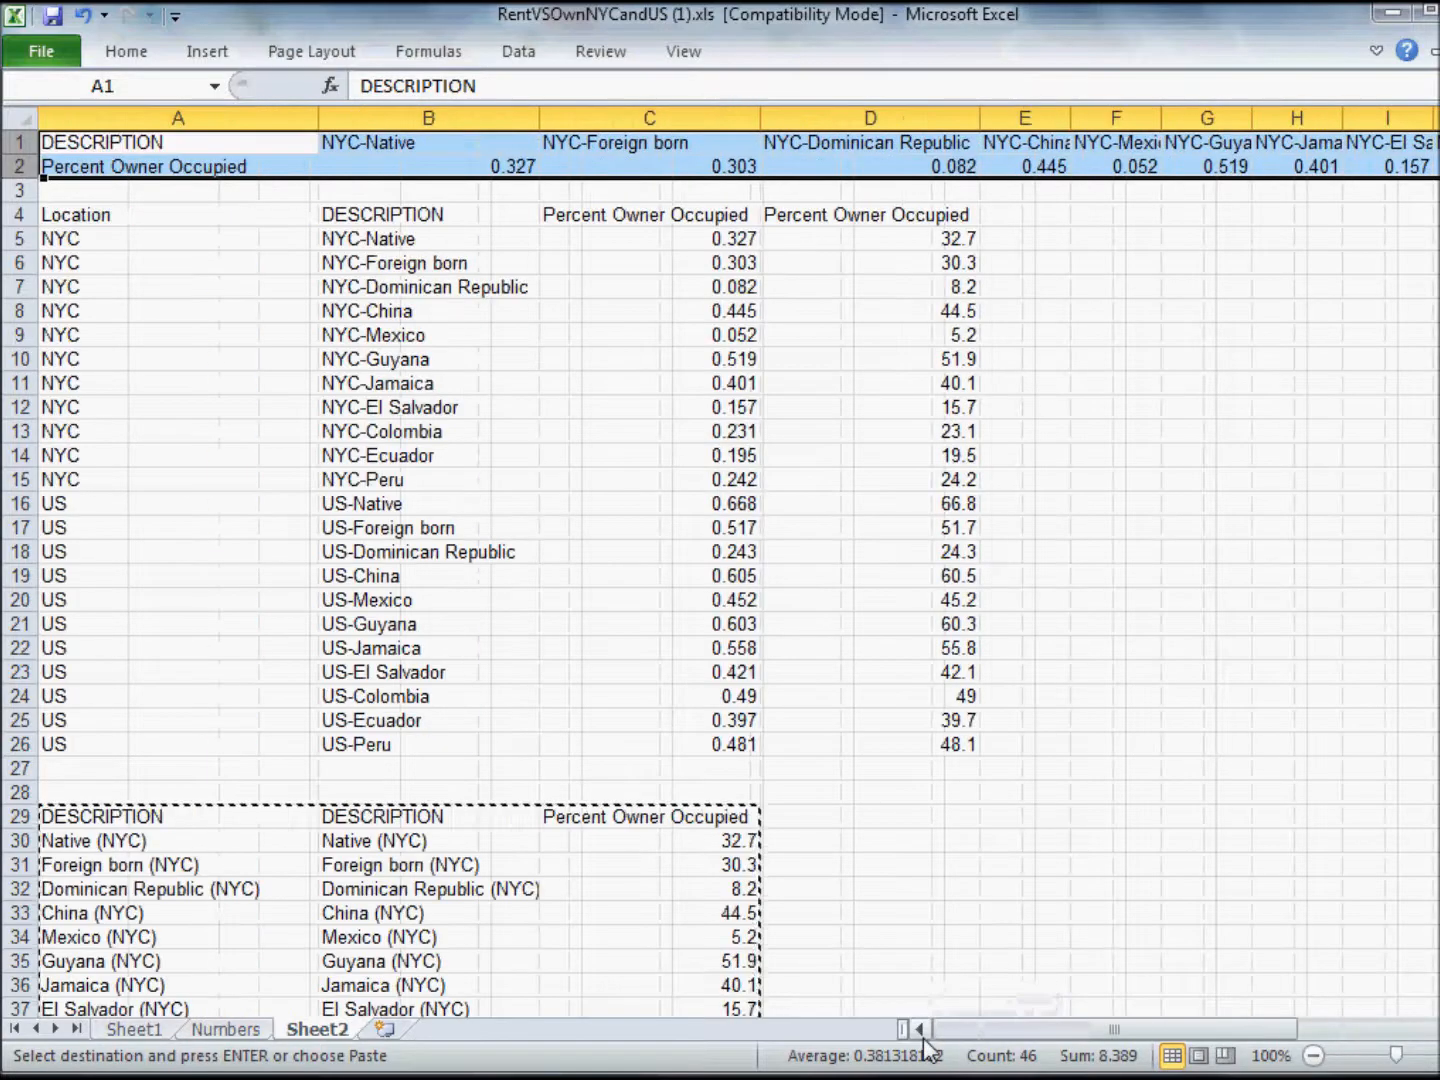
{"action": "left_click", "coordinate": [128, 222]}
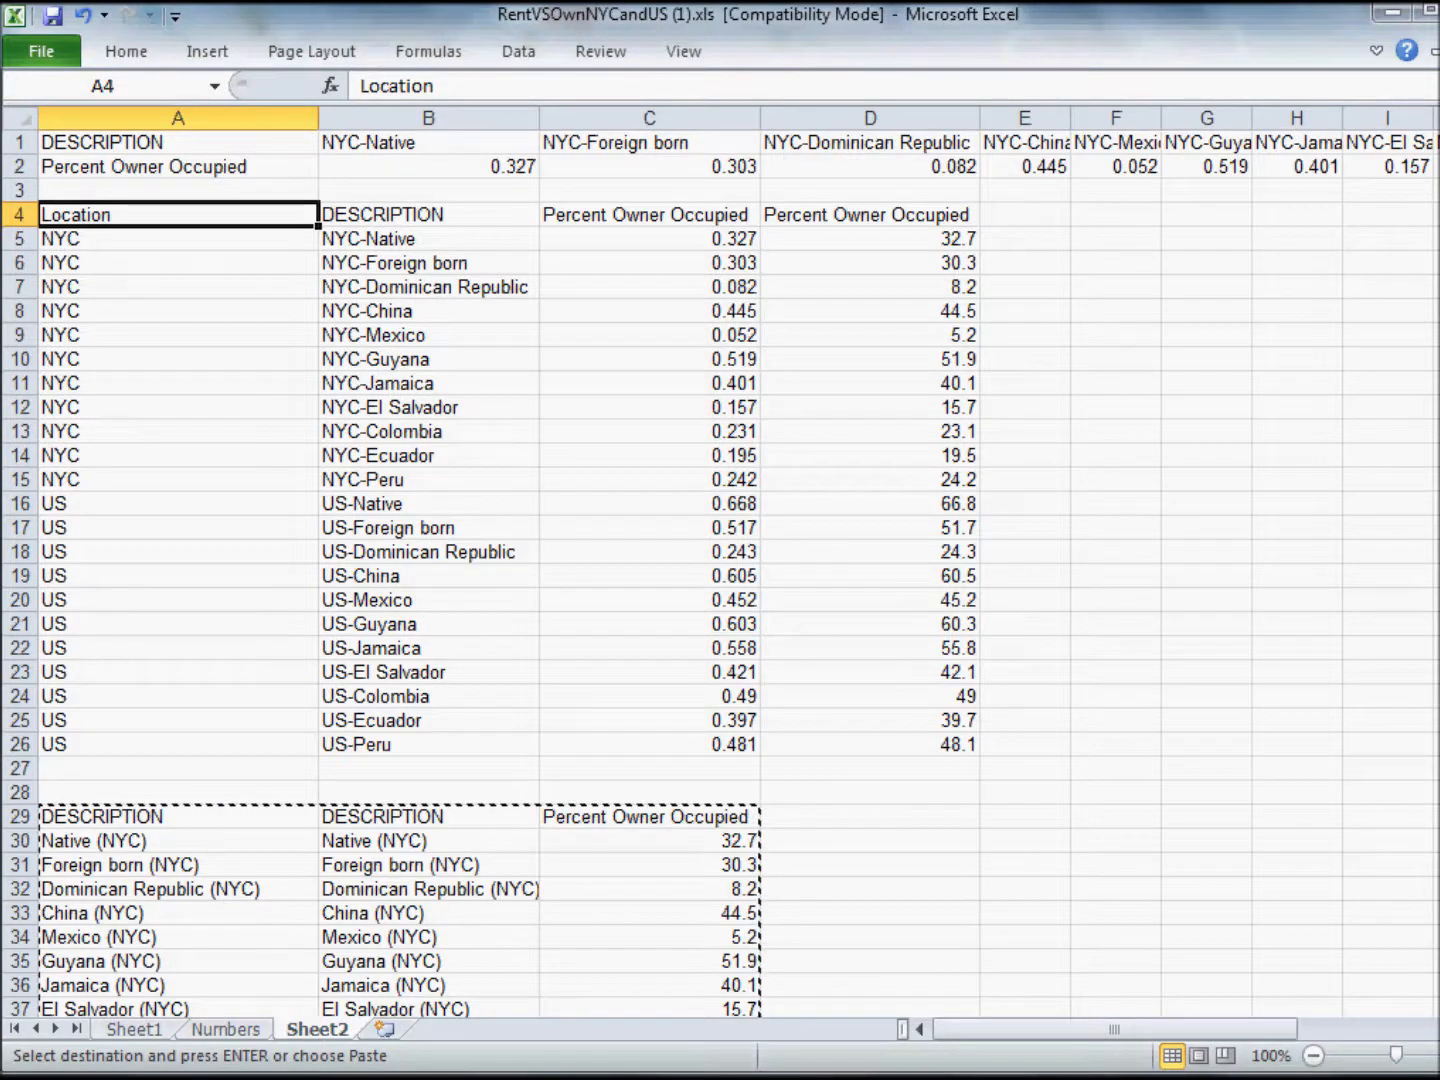
Switch to Chrome and examine the infographic's home ownership chart from the Mexico (NYC) bar down to Native (US).
{"action": "mouse_move", "coordinate": [560, 1060]}
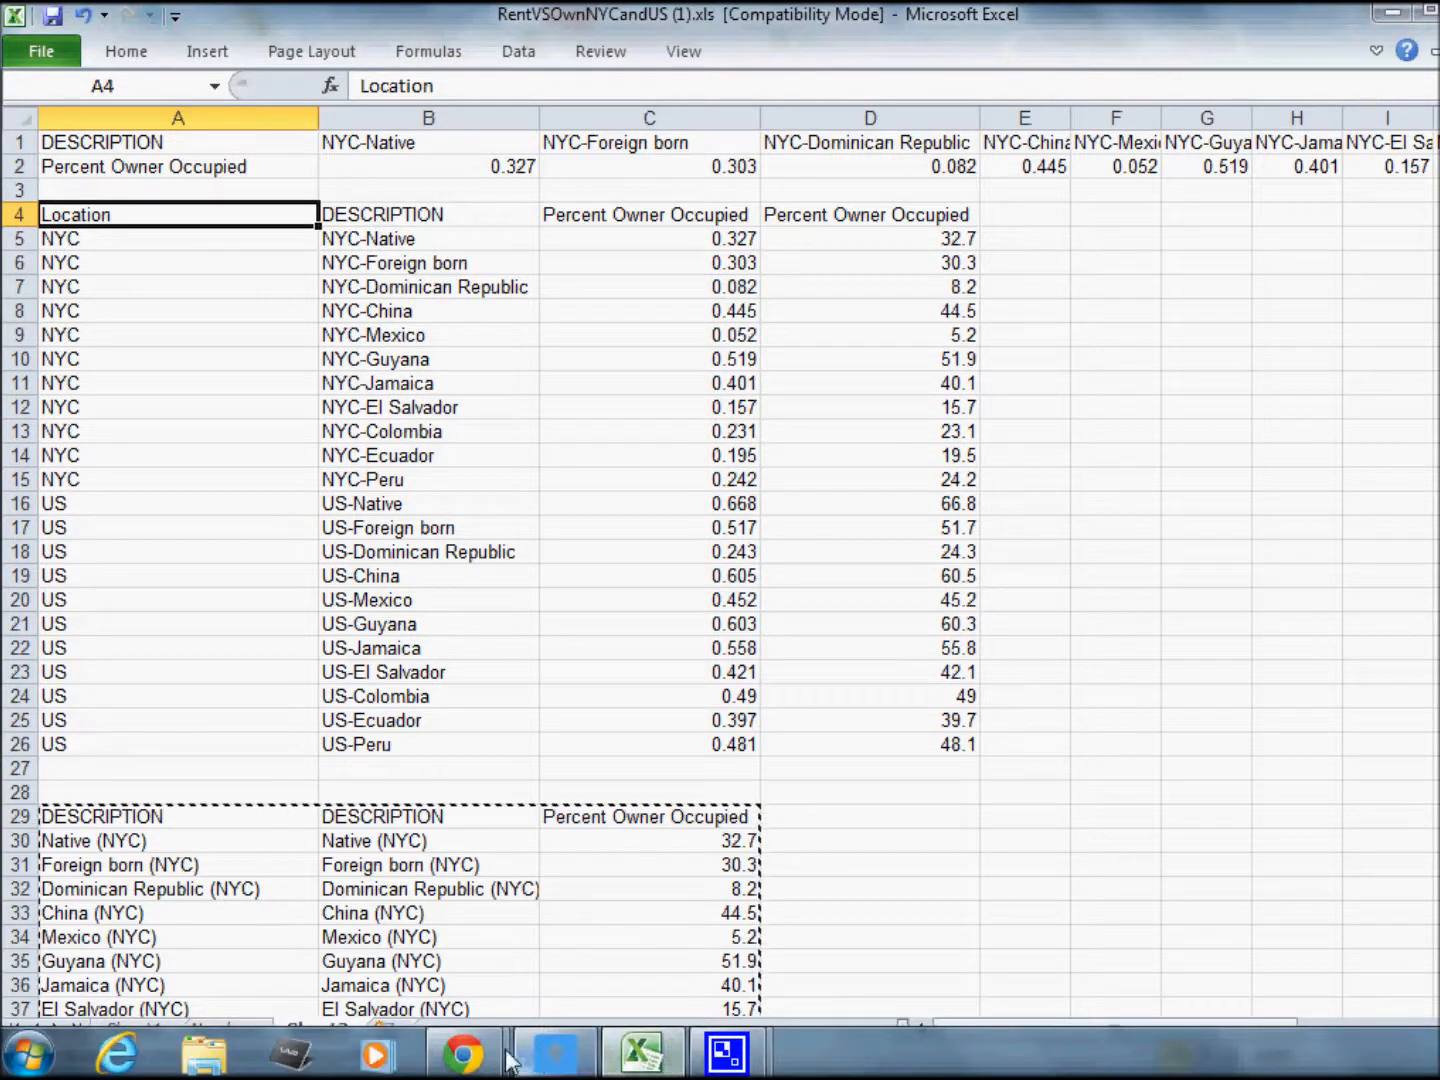
{"action": "mouse_move", "coordinate": [463, 1053]}
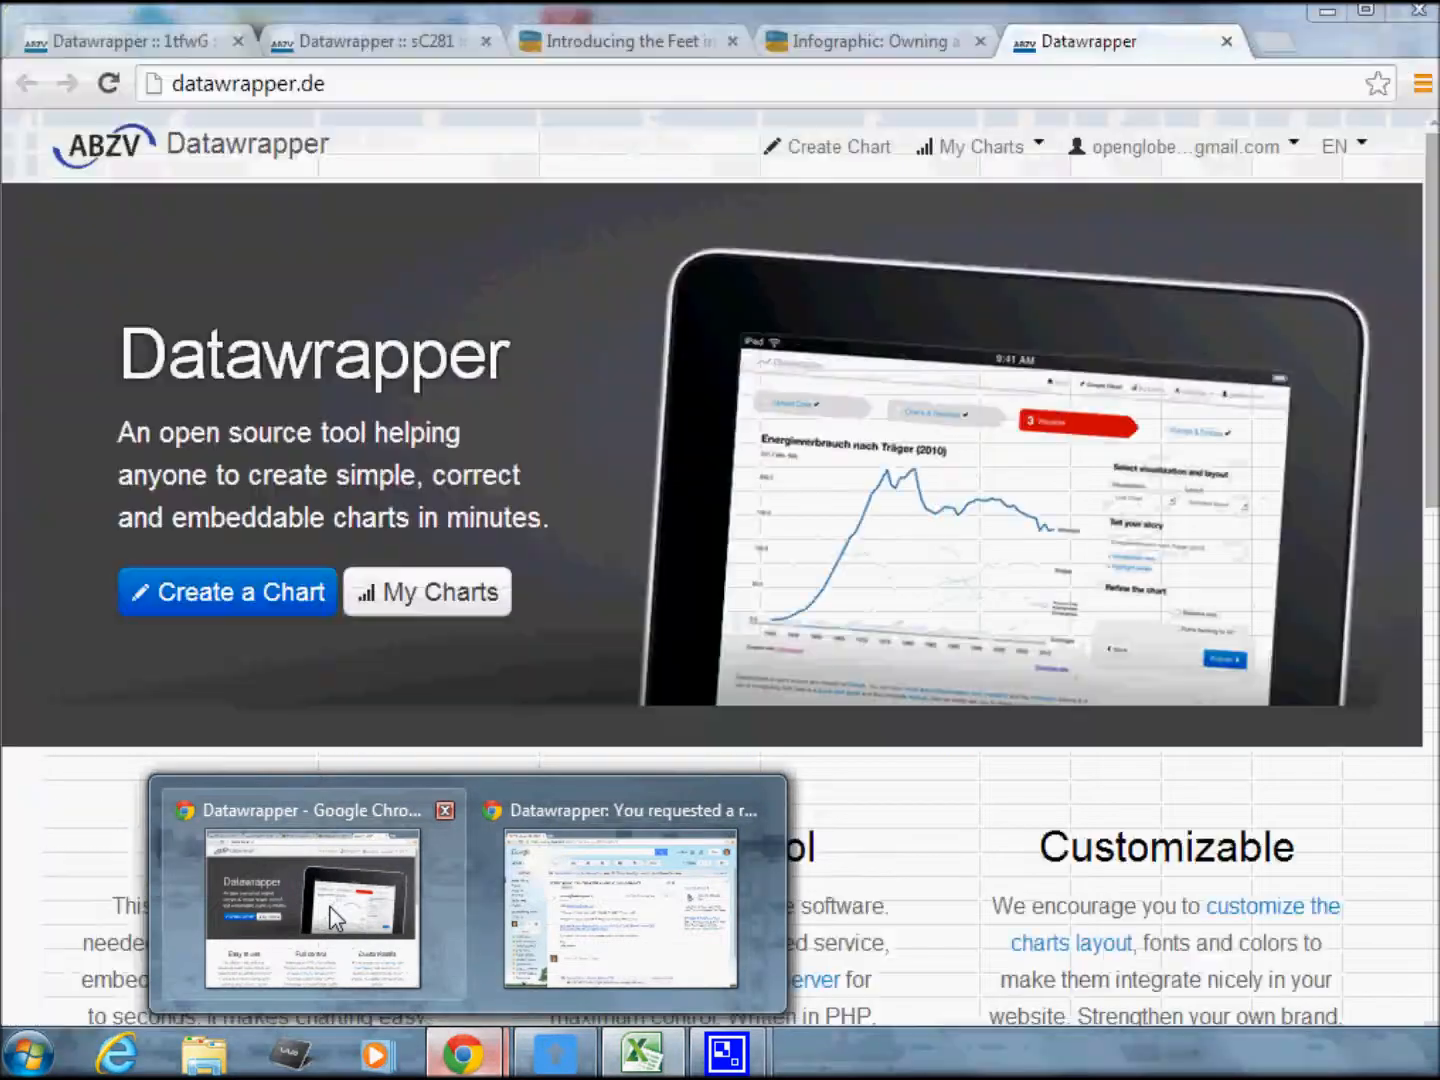
{"action": "left_click", "coordinate": [335, 918]}
{"action": "left_click", "coordinate": [878, 45]}
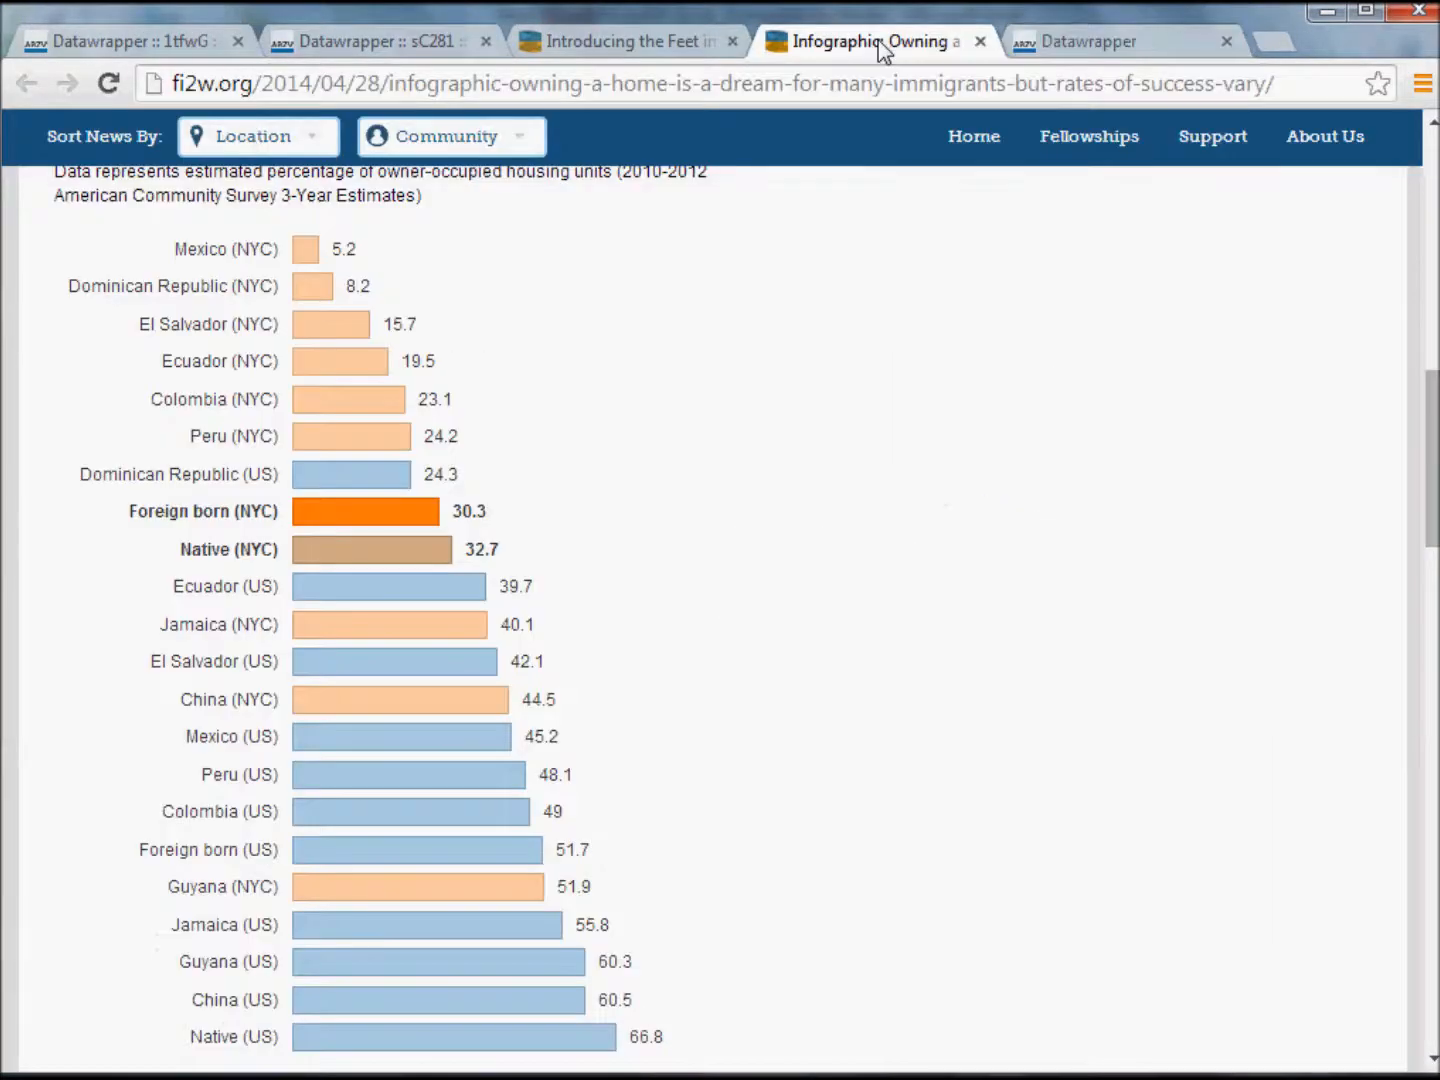
{"action": "left_click_drag", "start_coordinate": [1435, 466], "coordinate": [1435, 444]}
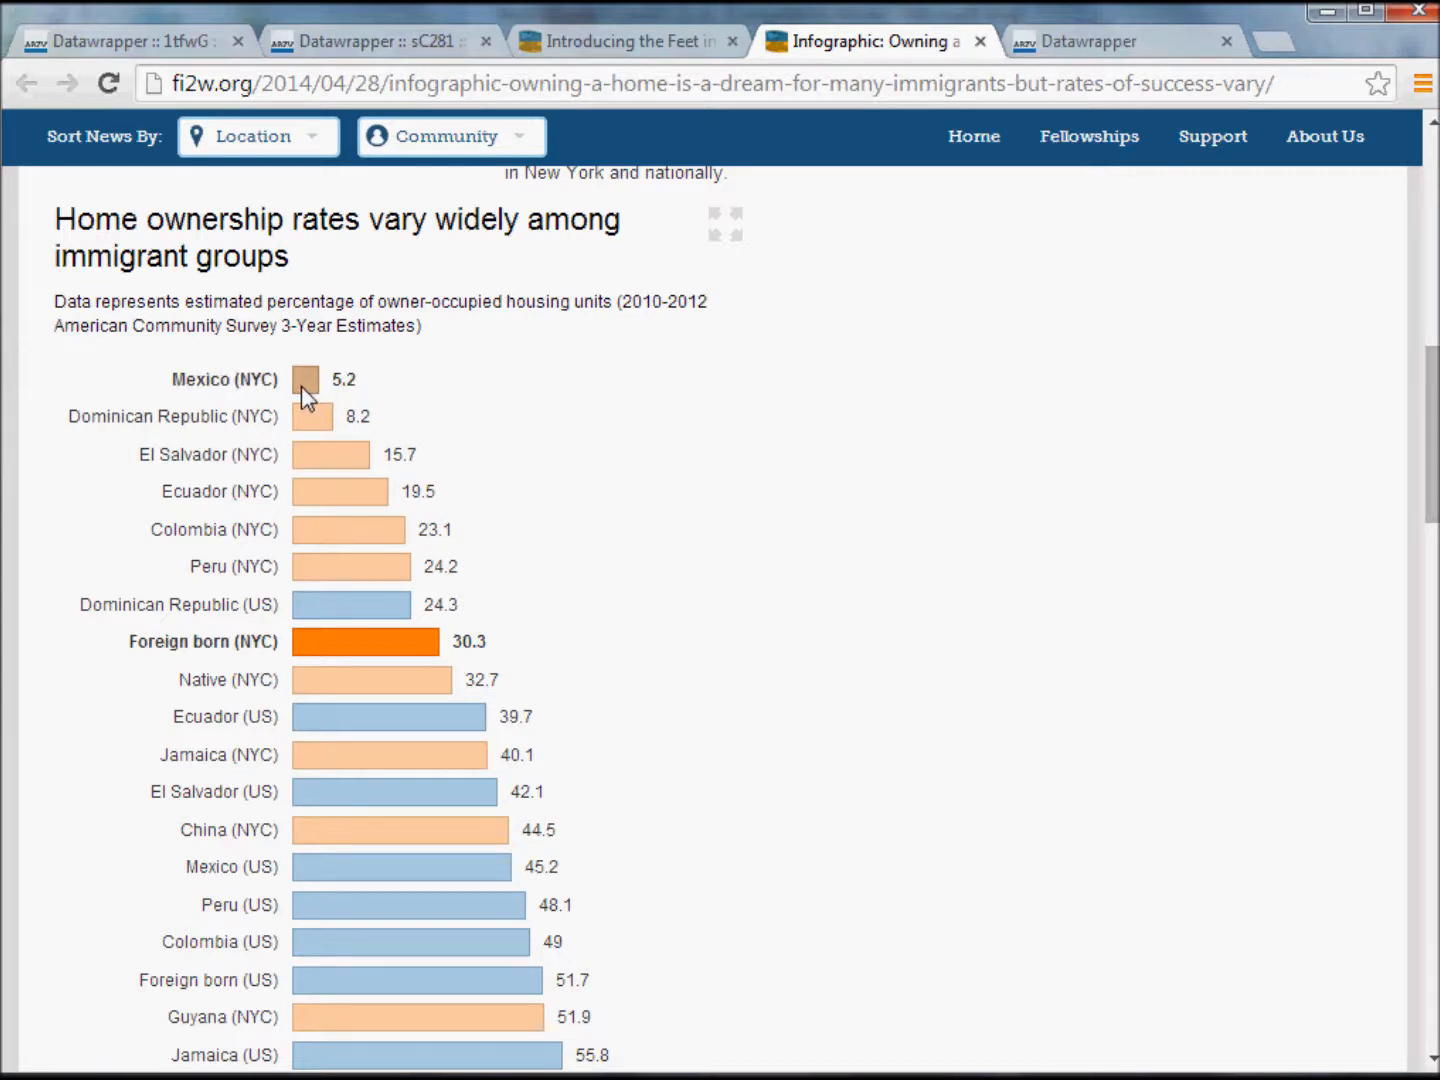
{"action": "left_click_drag", "start_coordinate": [1434, 428], "coordinate": [1408, 460]}
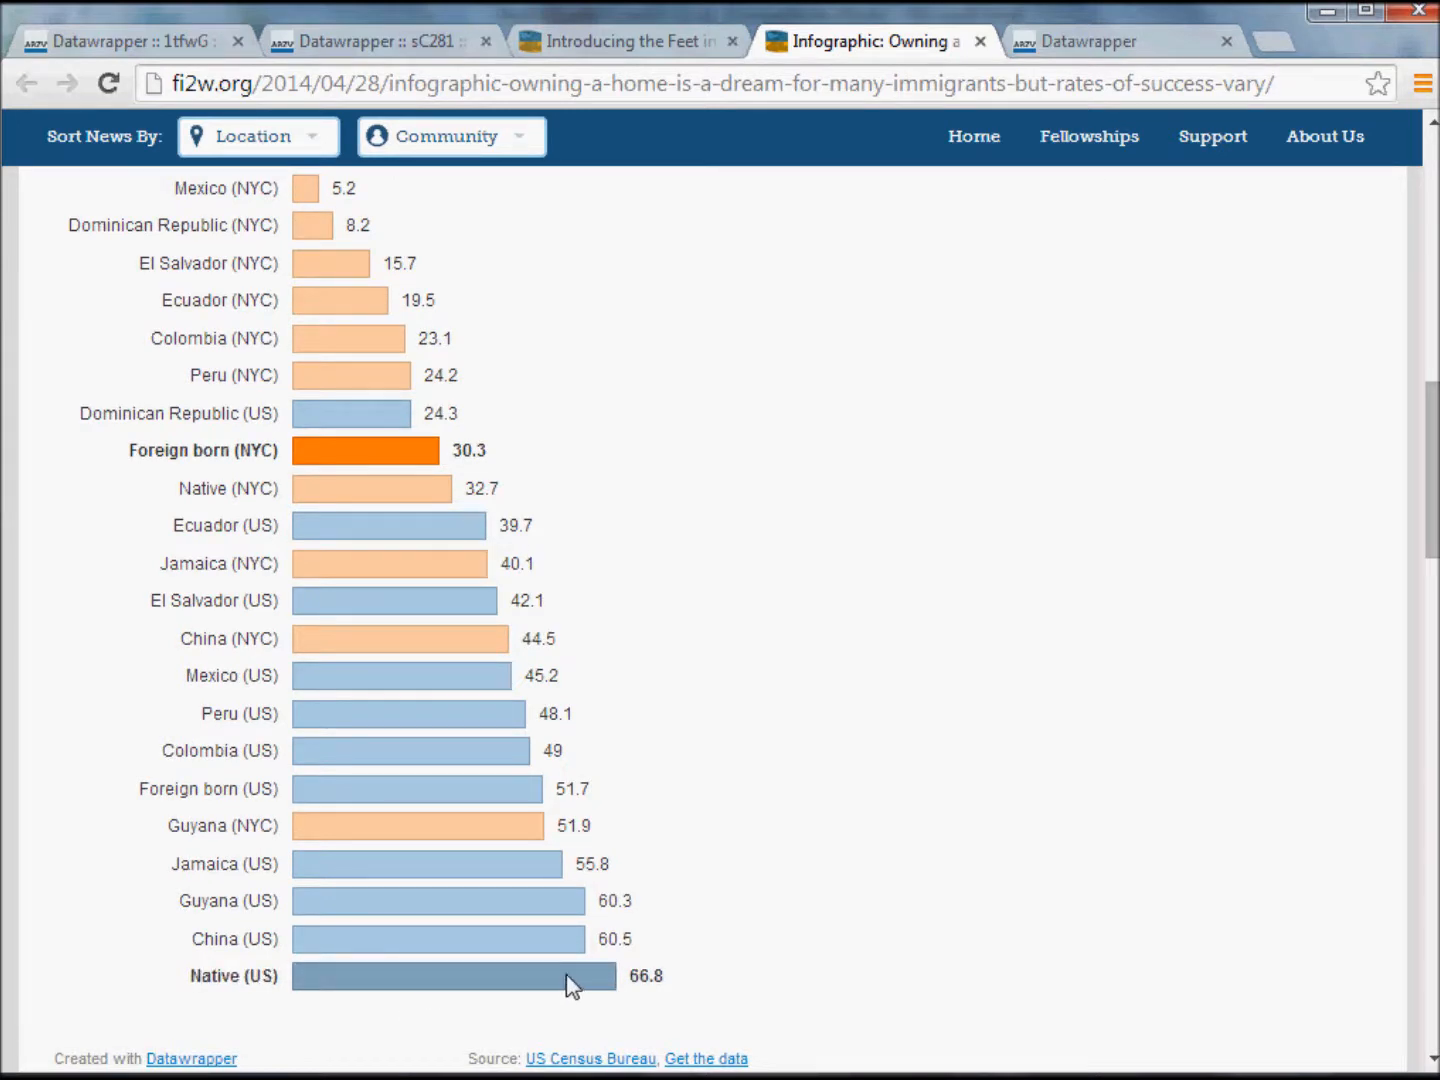
{"action": "mouse_move", "coordinate": [1435, 526]}
{"action": "left_mouse_down"}
{"action": "mouse_move", "coordinate": [1436, 445]}
{"action": "mouse_move", "coordinate": [1435, 533]}
{"action": "mouse_move", "coordinate": [1436, 514]}
{"action": "left_mouse_up"}
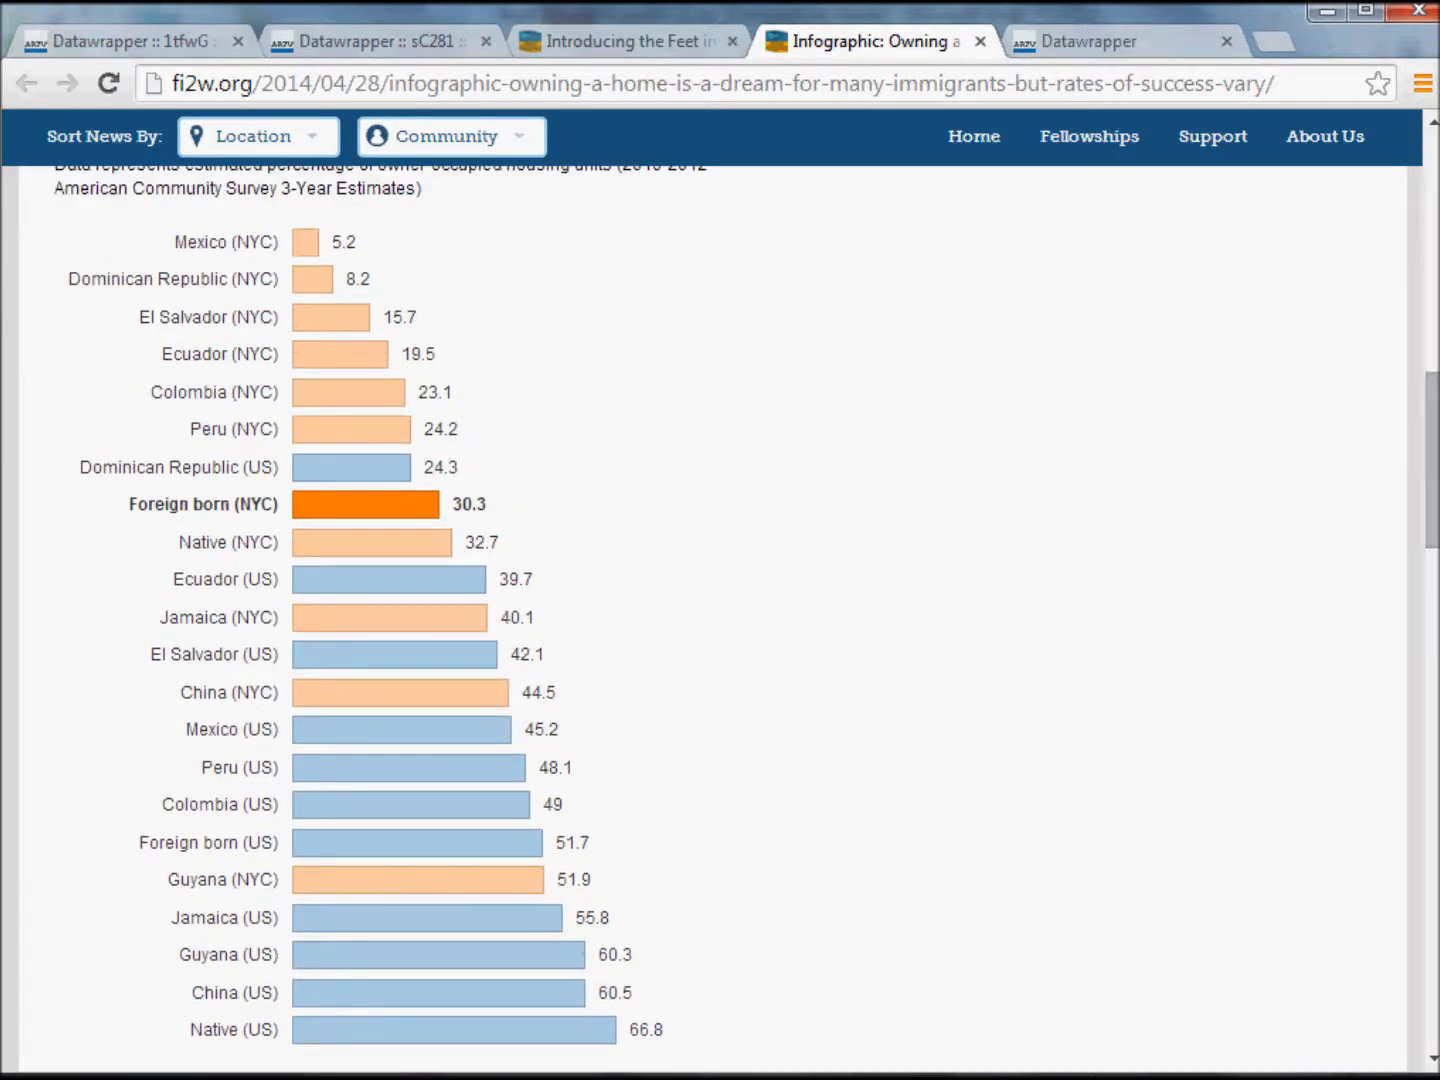
Return to the Excel workbook and select the home ownership table A29:C51 on Sheet2, including its header row.
{"action": "left_click", "coordinate": [1327, 12]}
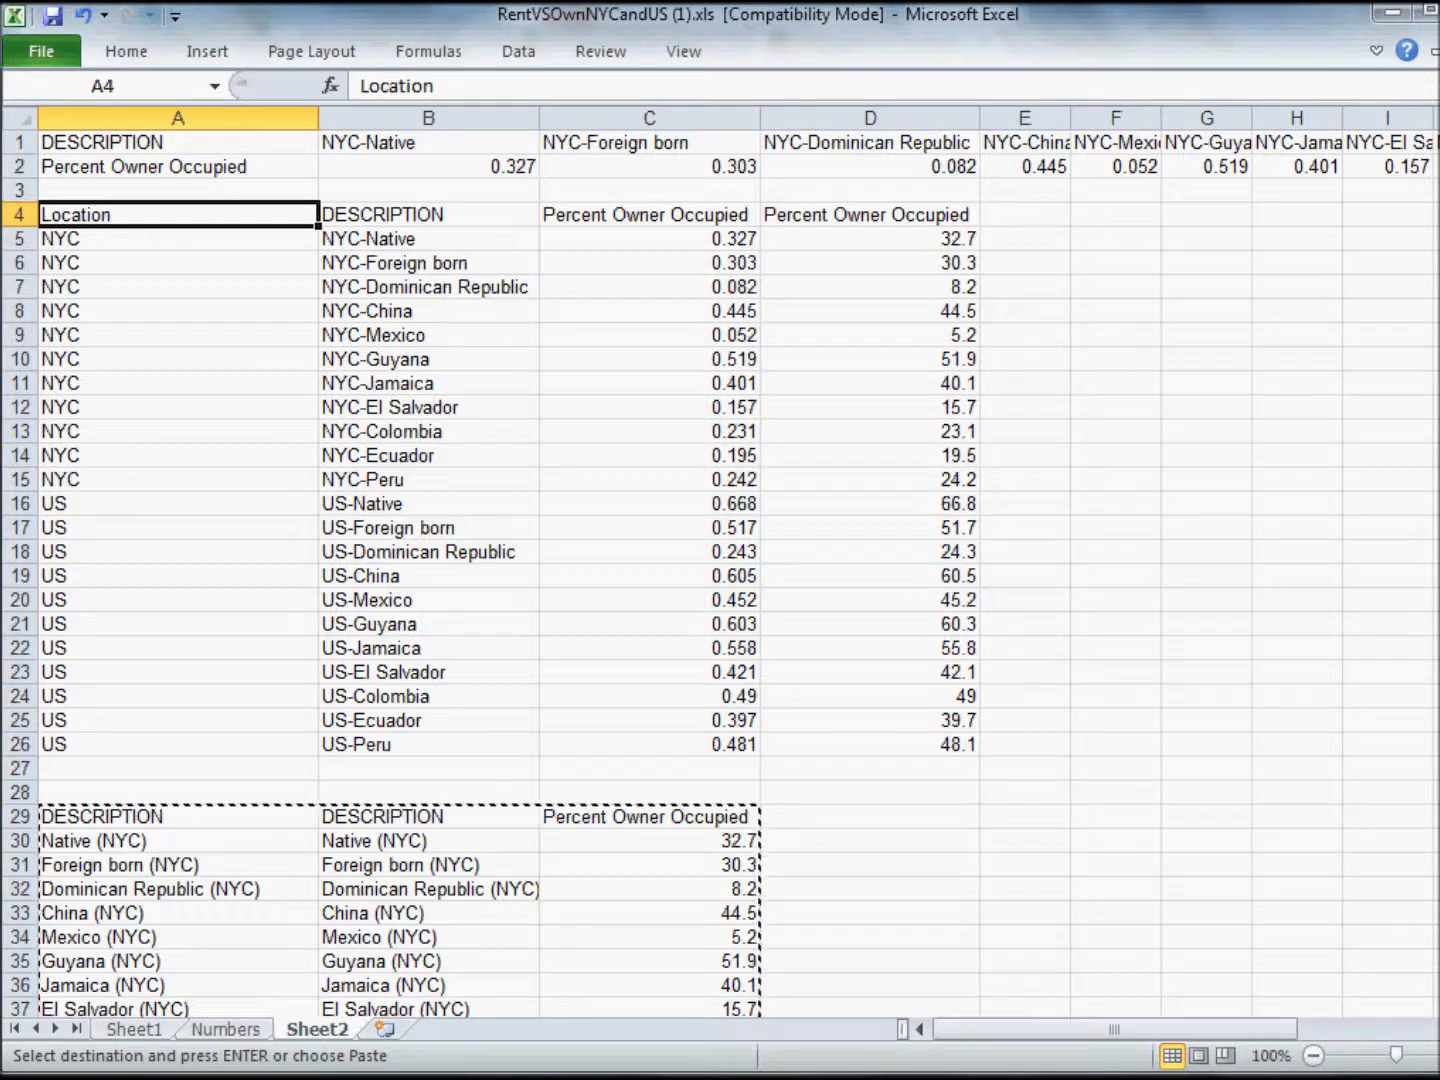
{"action": "left_click_drag", "start_coordinate": [1439, 418], "coordinate": [1439, 620]}
{"action": "left_click", "coordinate": [690, 940]}
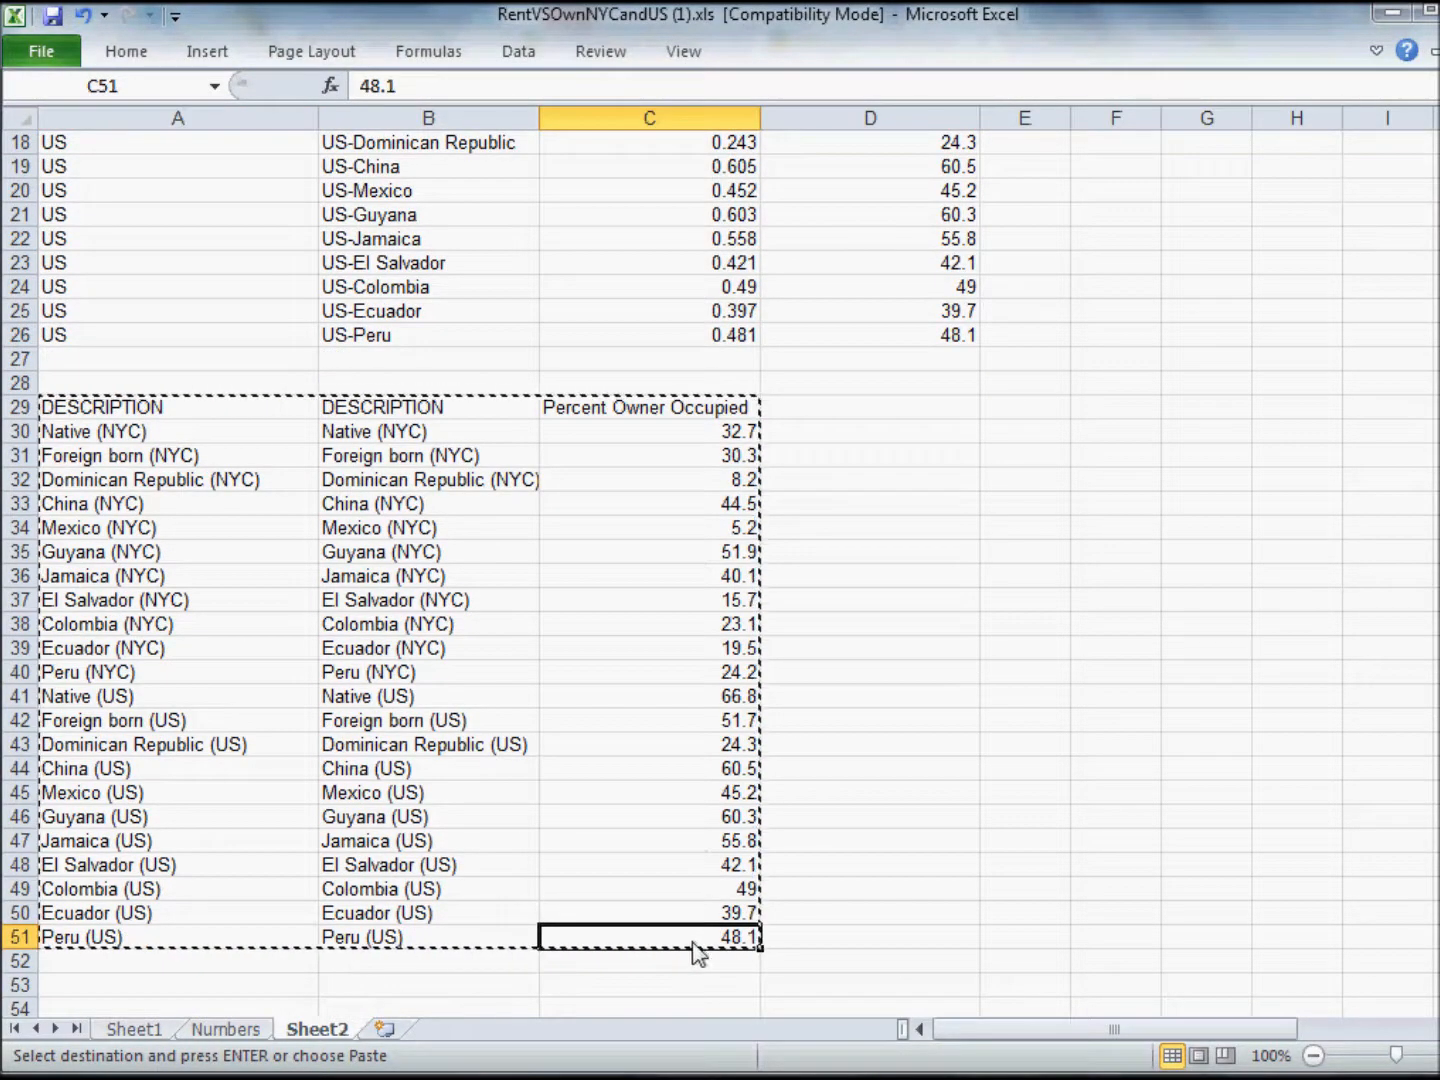
{"action": "left_click_drag", "start_coordinate": [135, 410], "coordinate": [687, 942]}
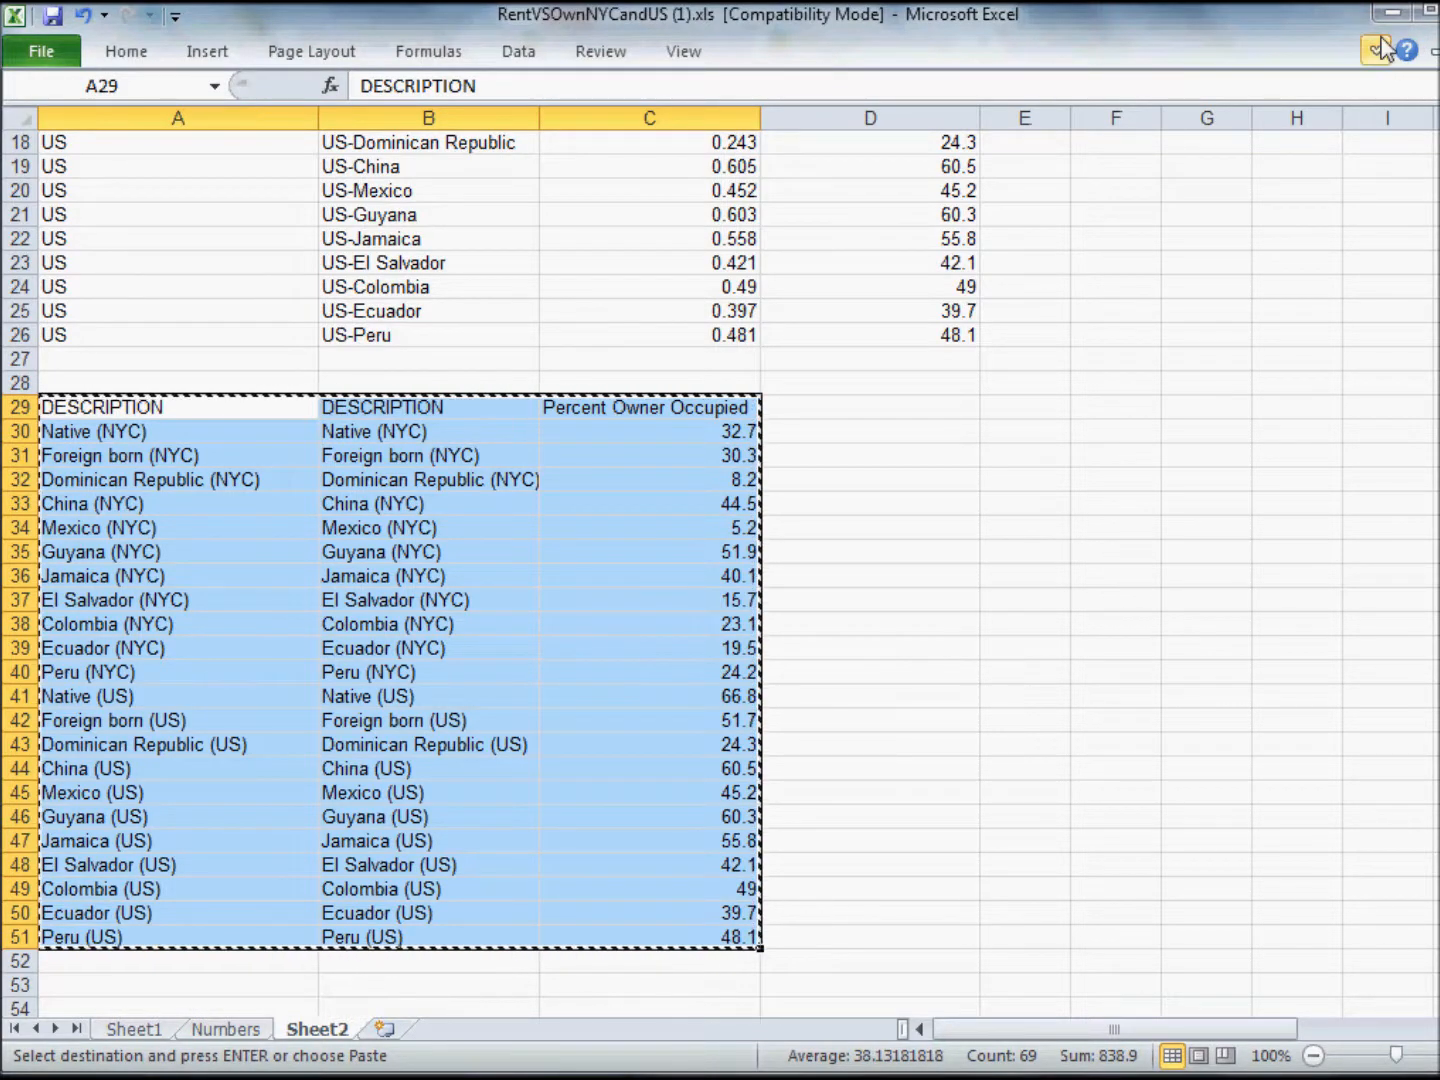
Switch to Chrome and create a new chart on the Datawrapper site.
{"action": "mouse_move", "coordinate": [738, 1075]}
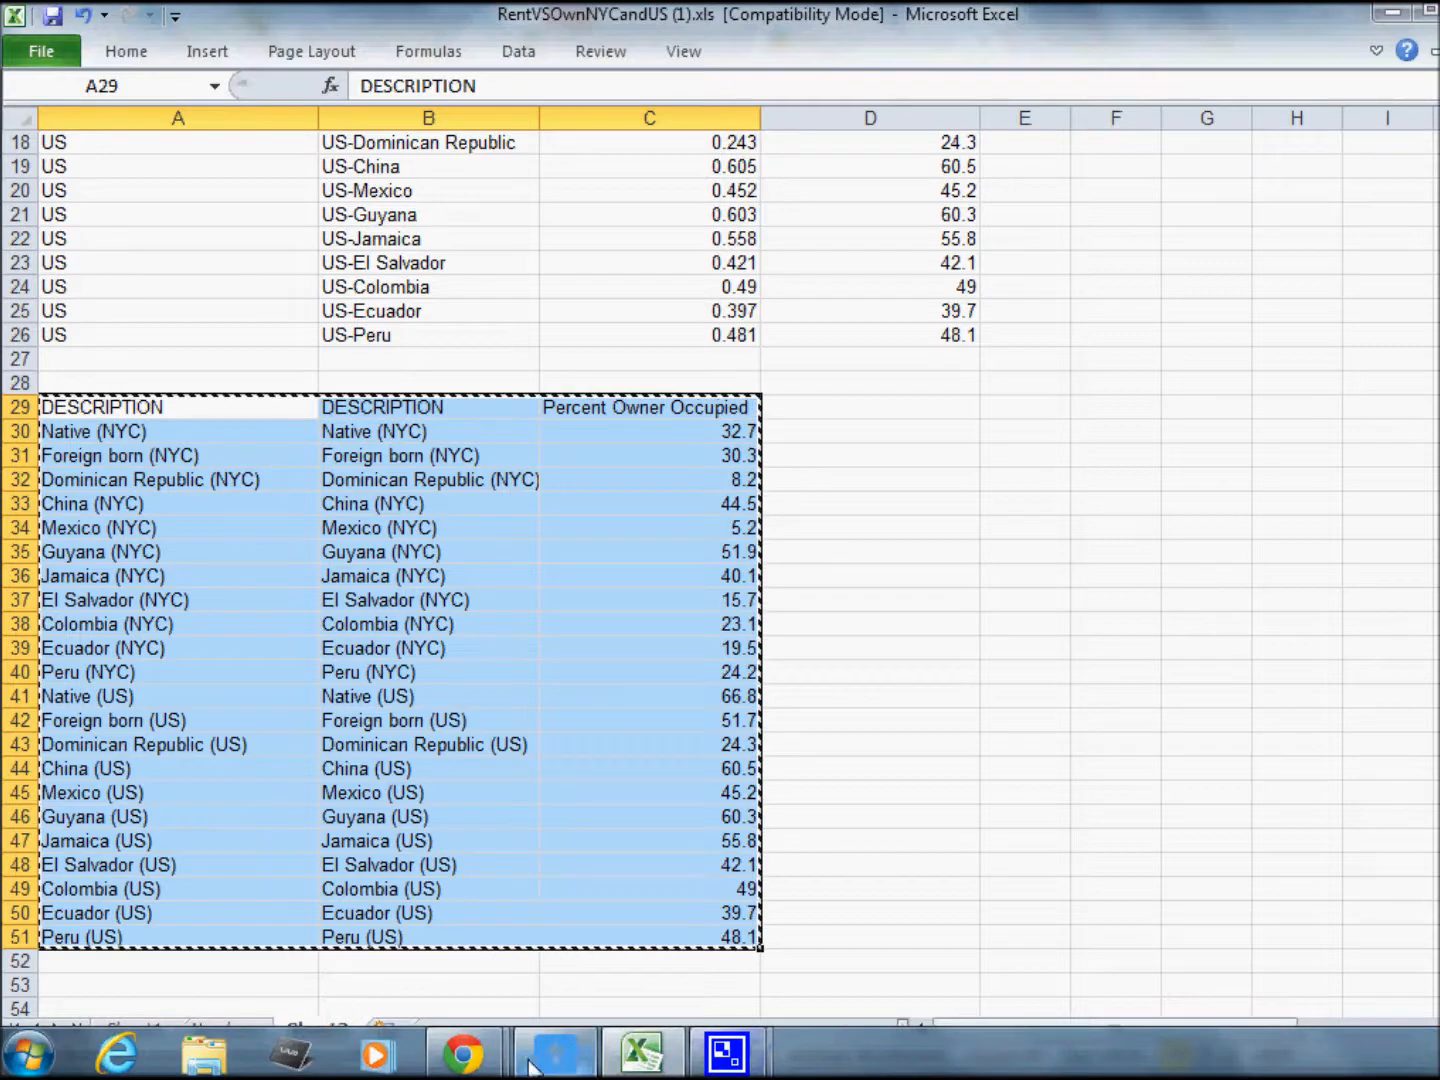
{"action": "mouse_move", "coordinate": [454, 1066]}
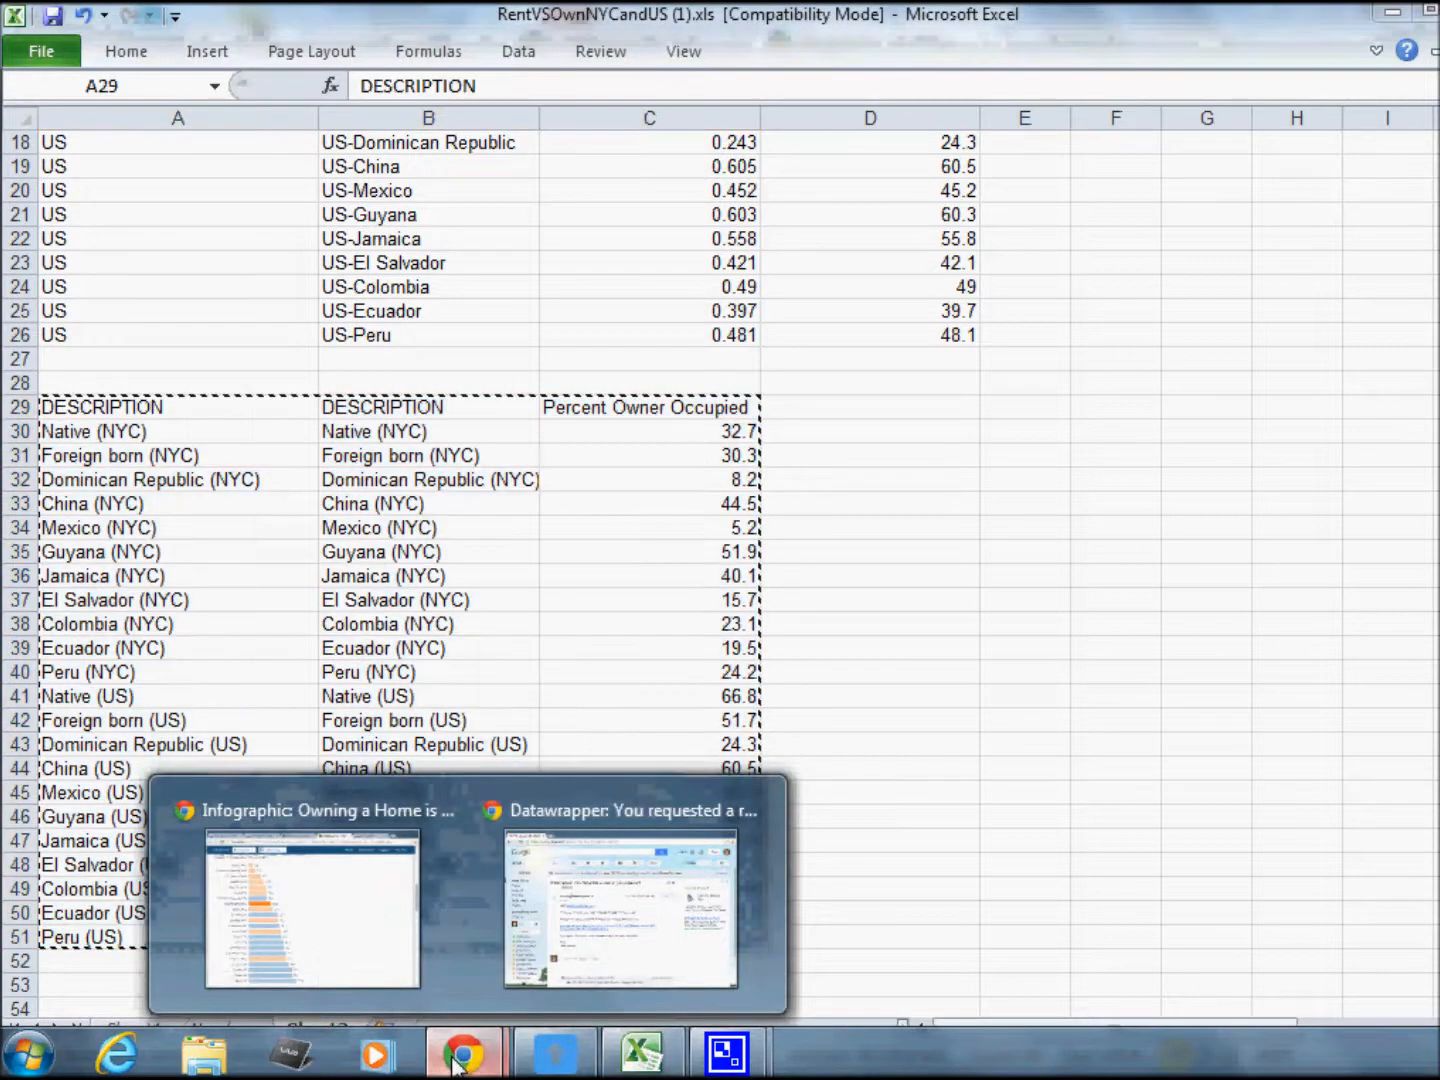
{"action": "left_click", "coordinate": [358, 952]}
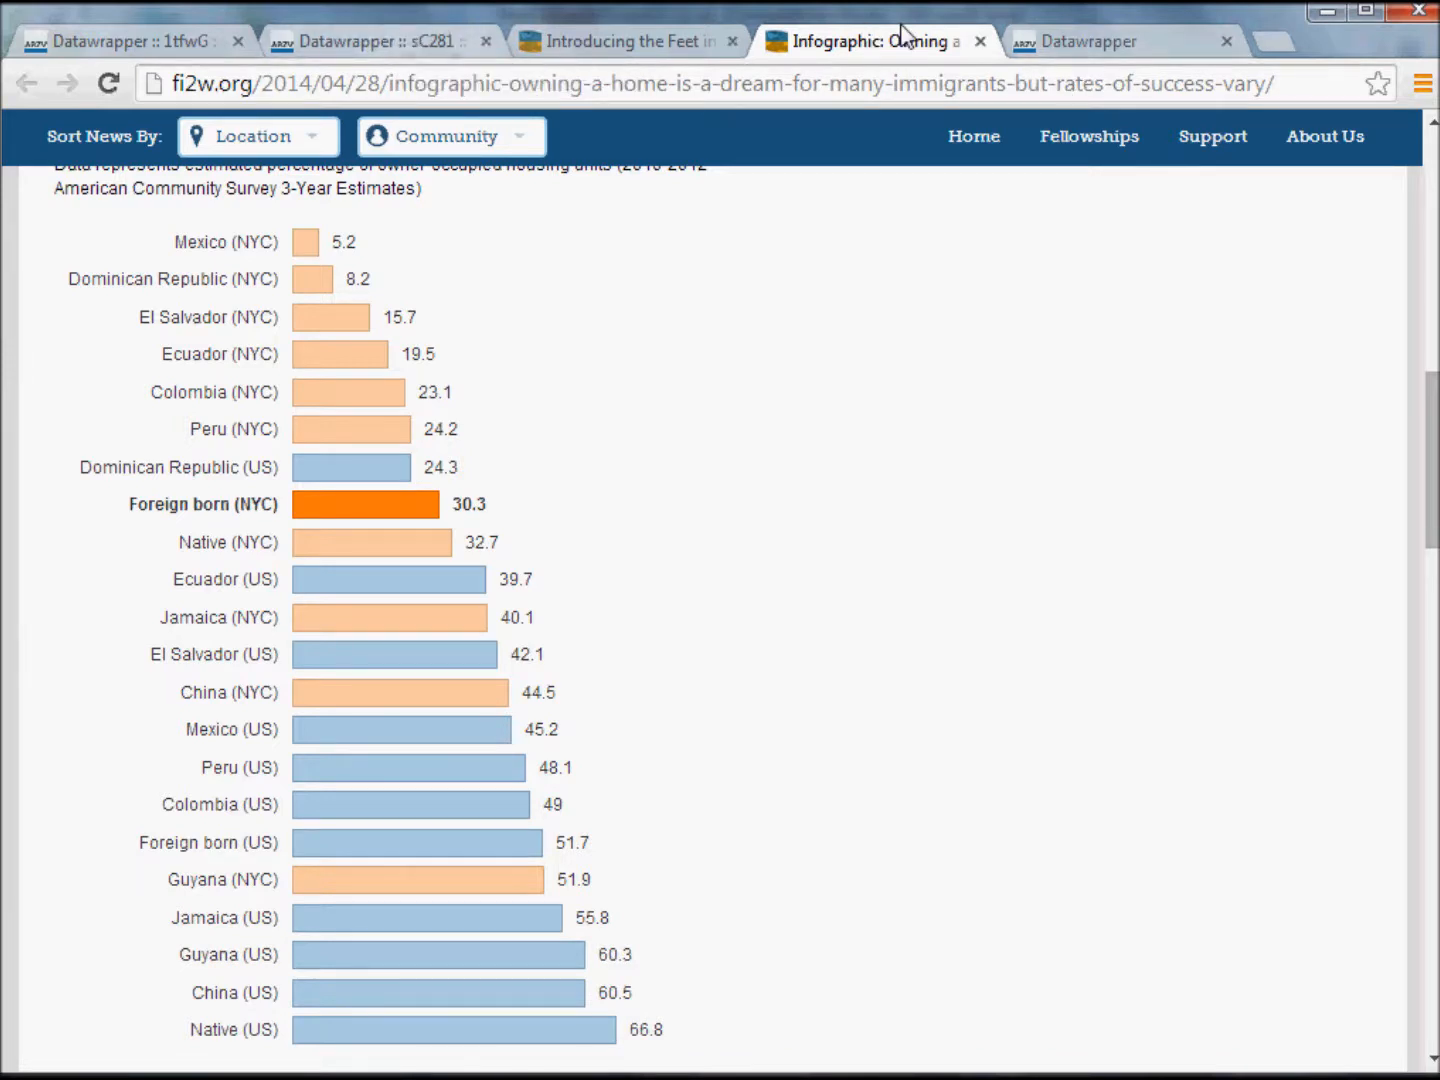
{"action": "left_click", "coordinate": [1104, 46]}
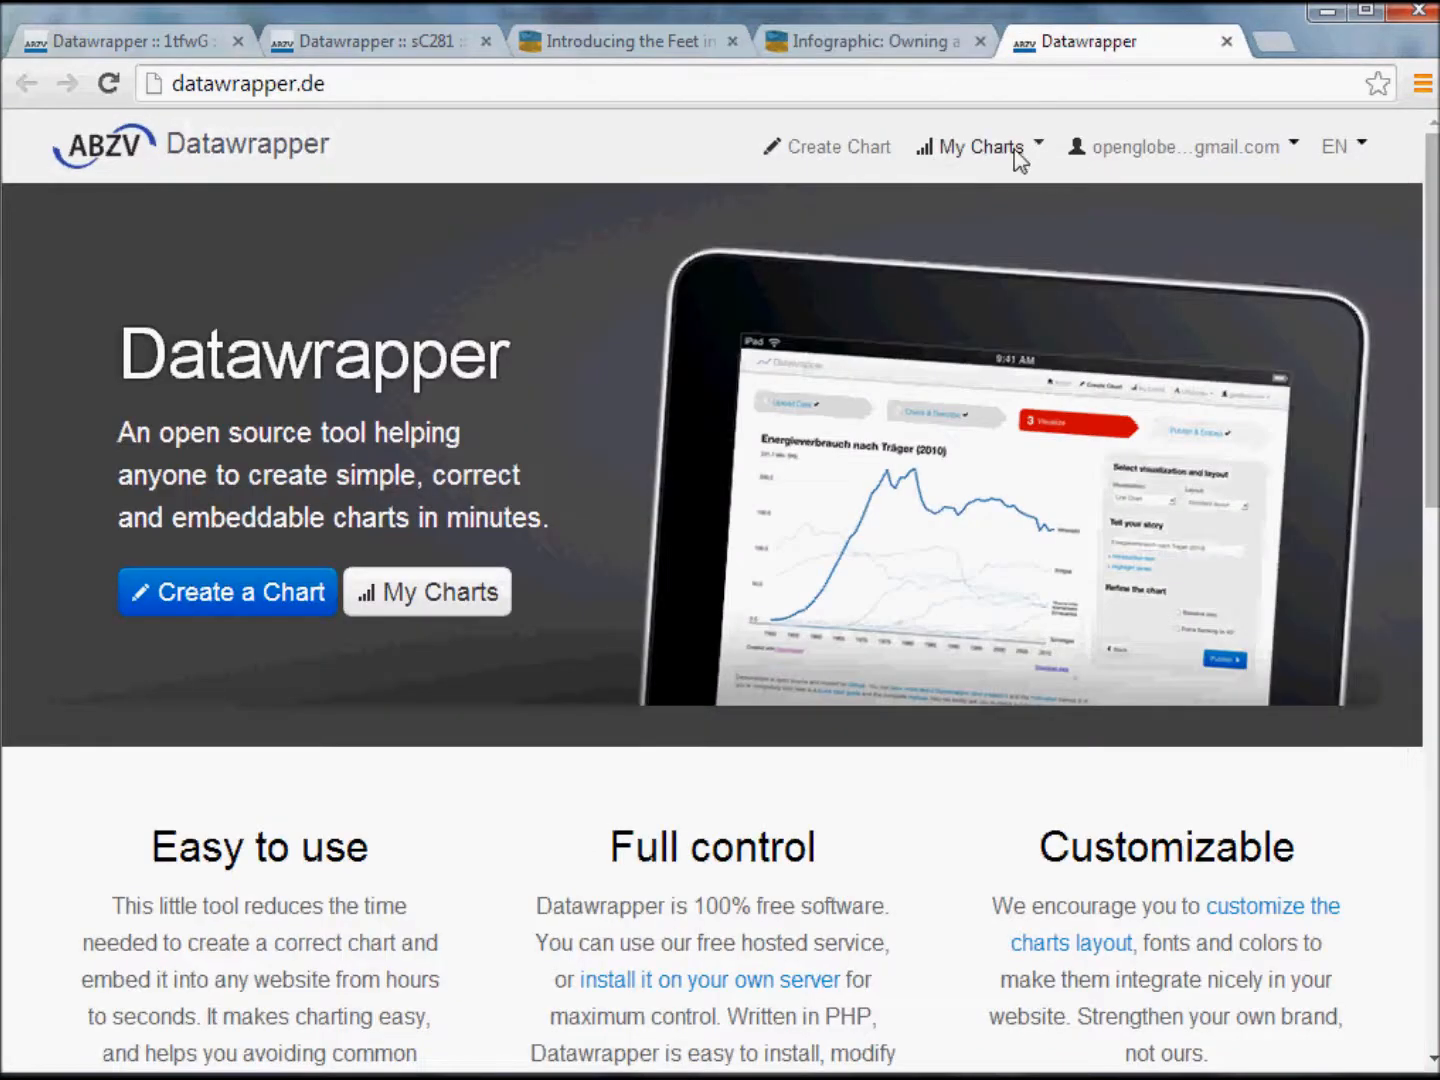
{"action": "left_click", "coordinate": [810, 149]}
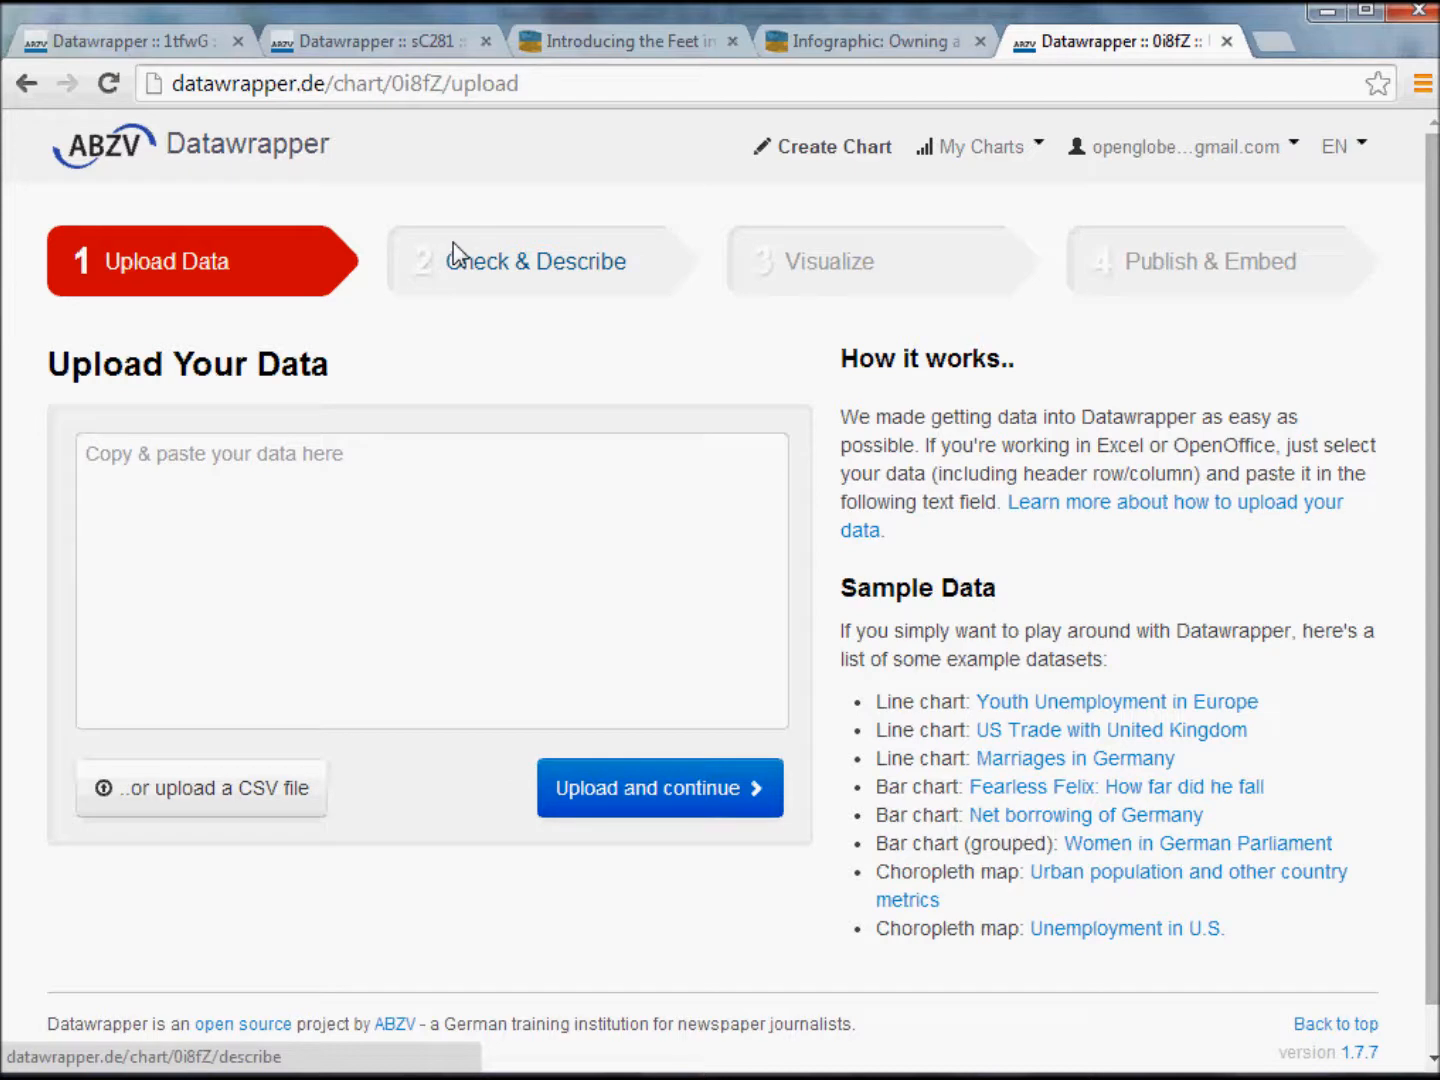
Paste the copied home ownership table as the chart's data and upload it to continue to Check & Describe.
{"action": "left_click", "coordinate": [230, 470]}
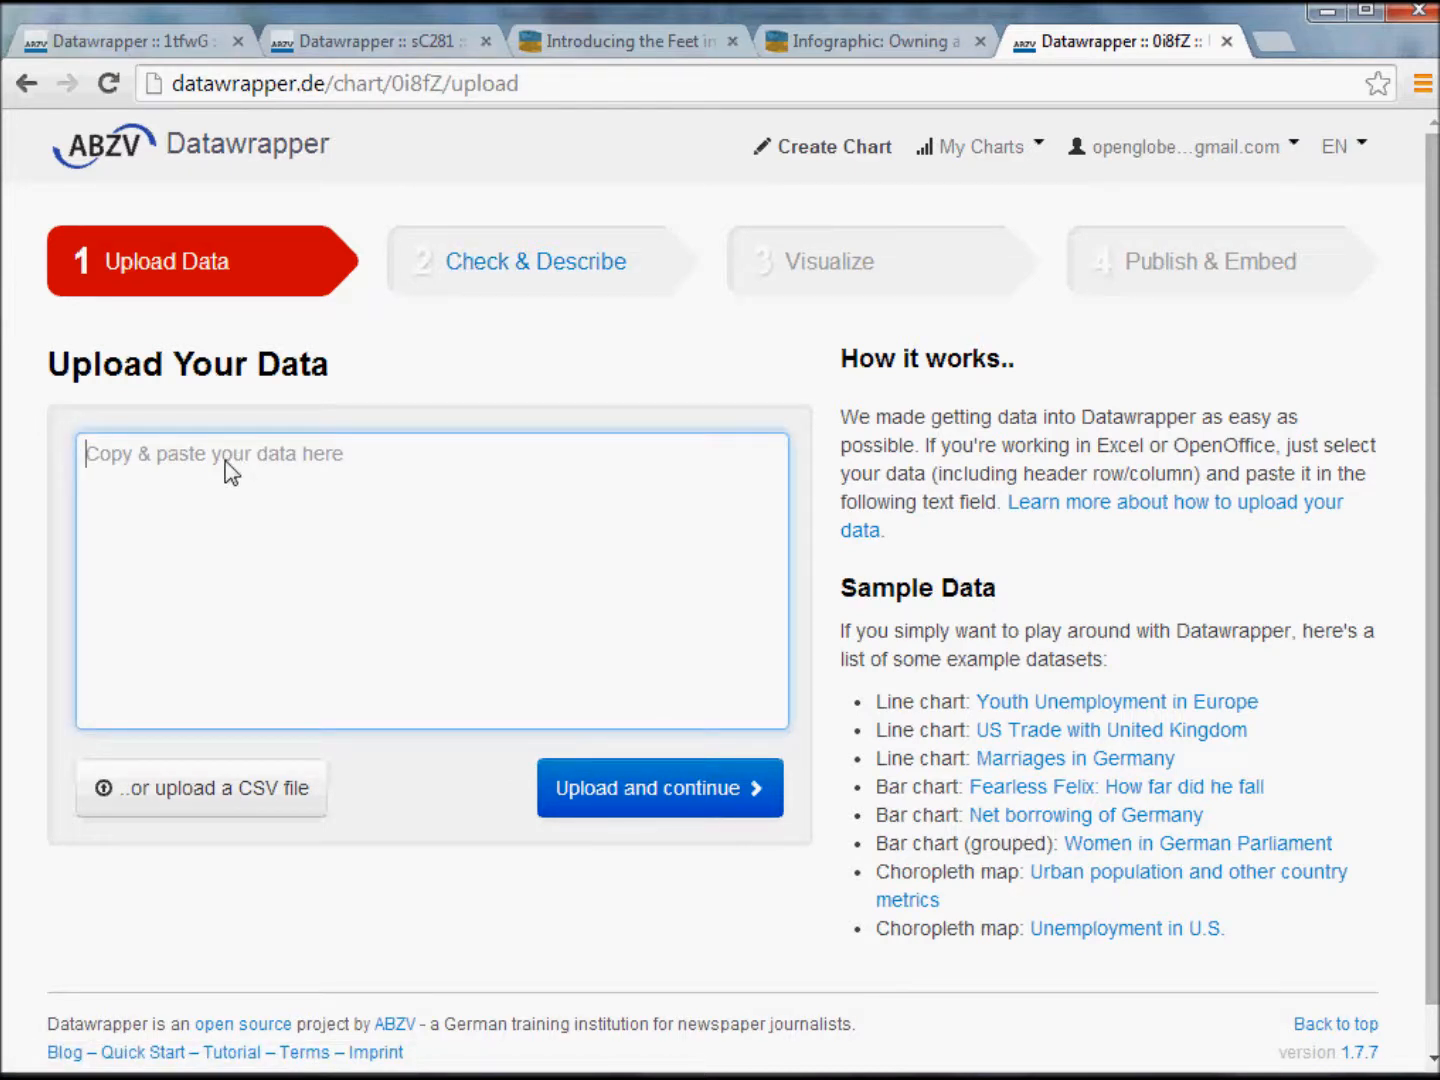
{"action": "key", "text": "ctrl+v"}
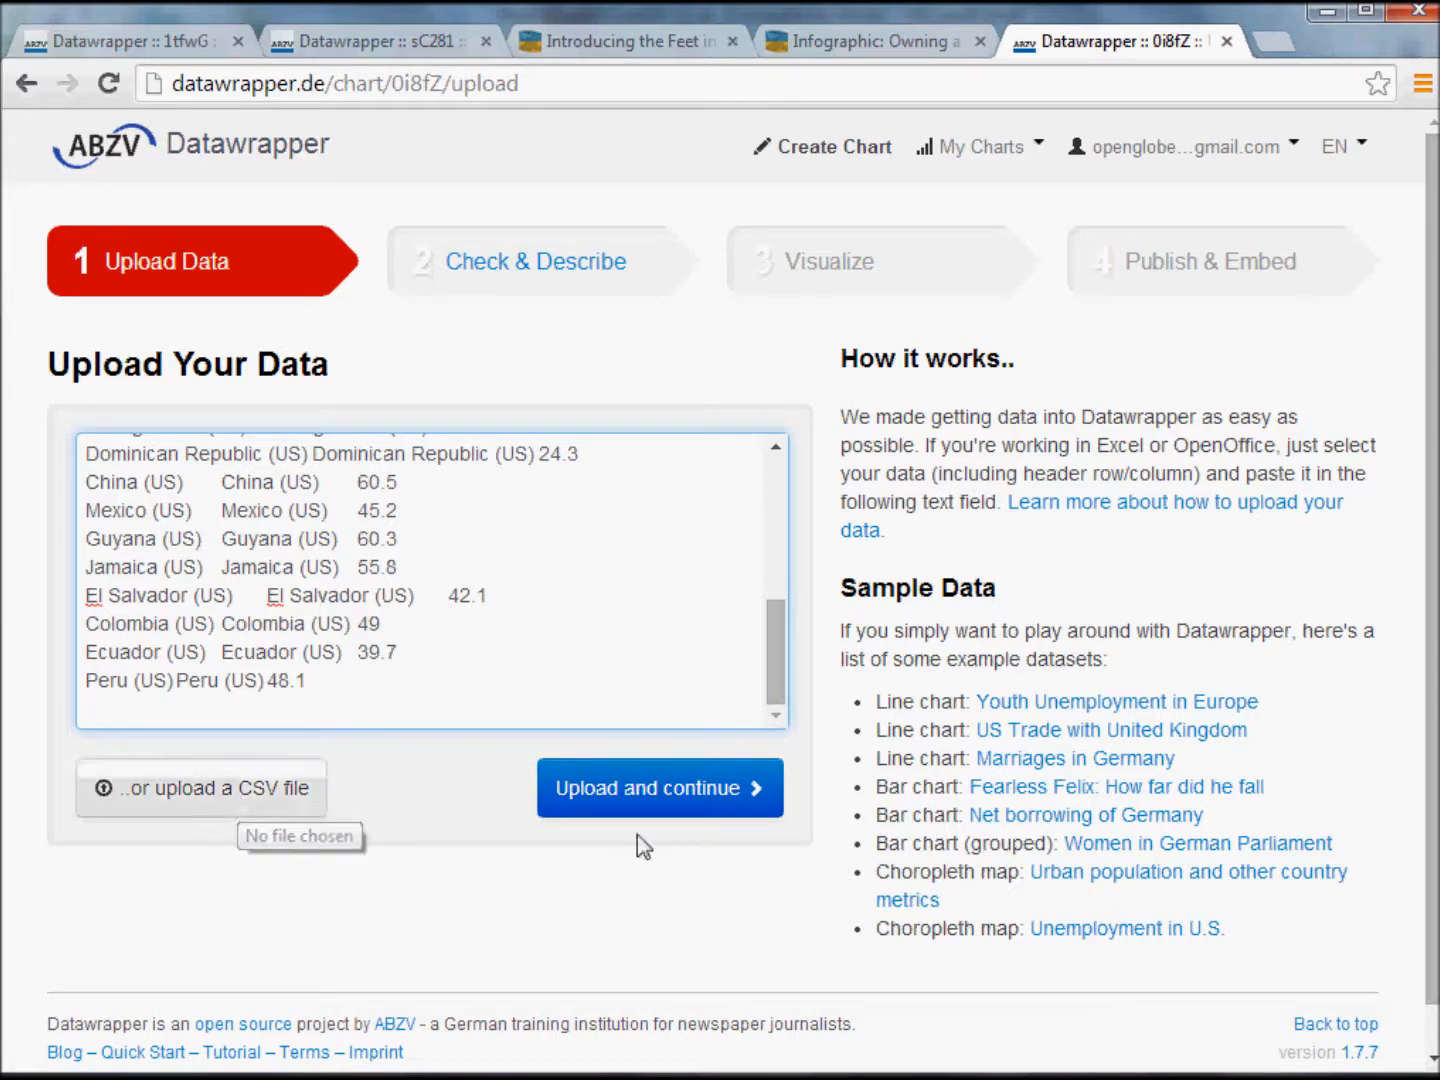
{"action": "left_click", "coordinate": [652, 791]}
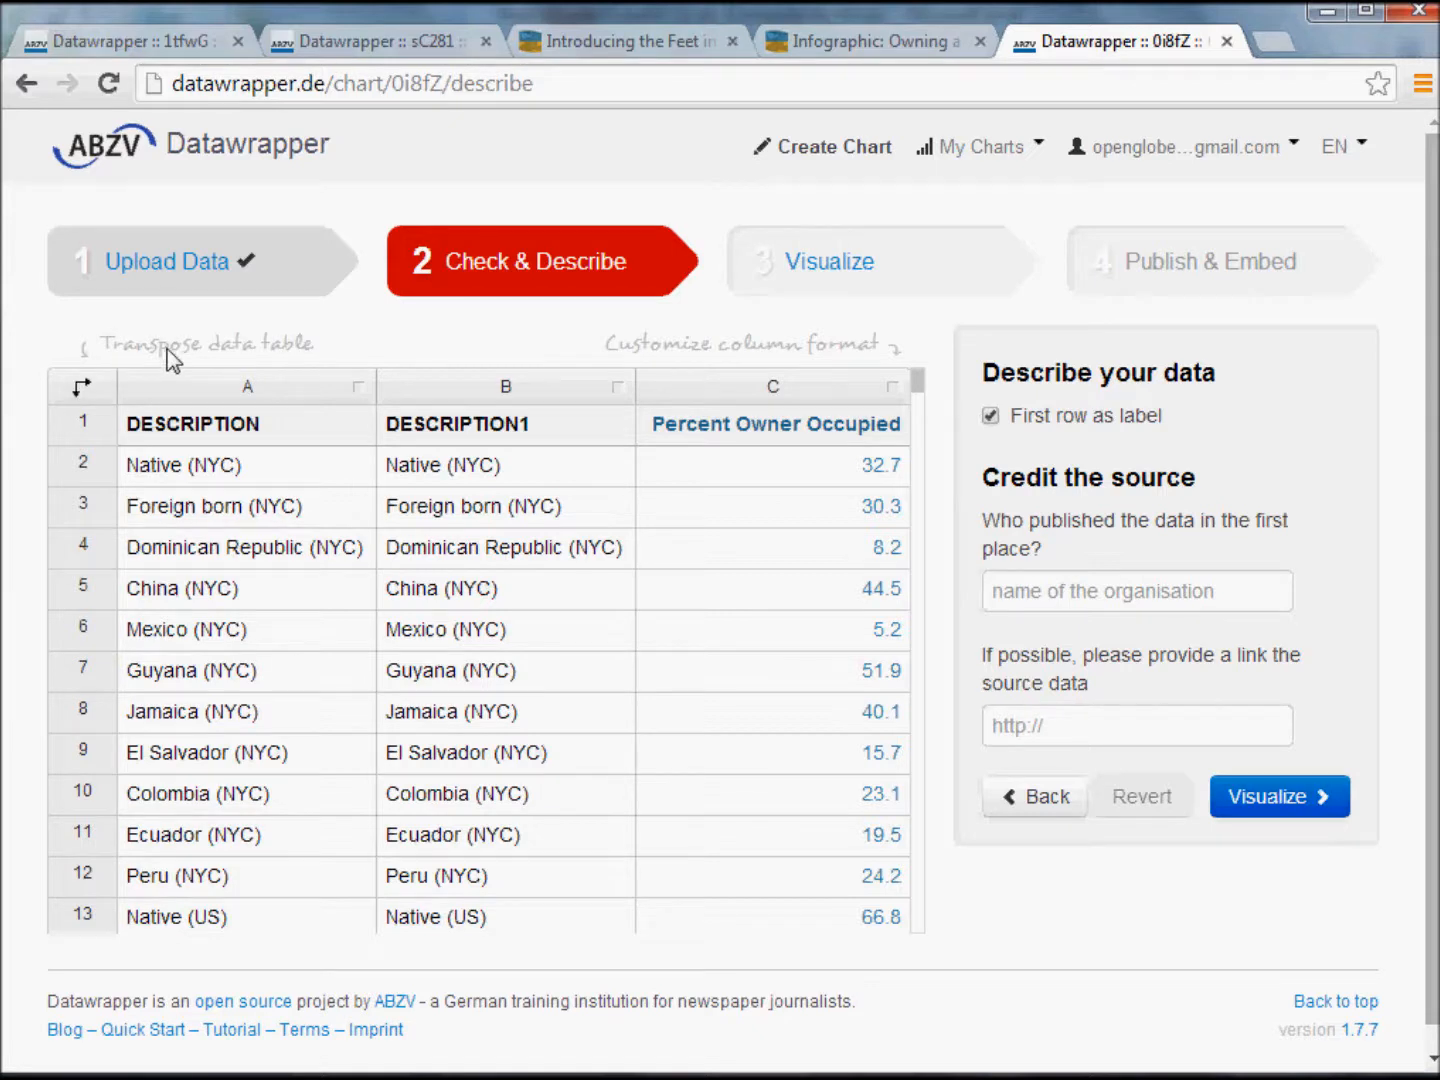
Try transposing the data table, compare it with the horizontal layout in the Excel workbook's first rows, and restore the original orientation.
{"action": "left_click", "coordinate": [70, 396]}
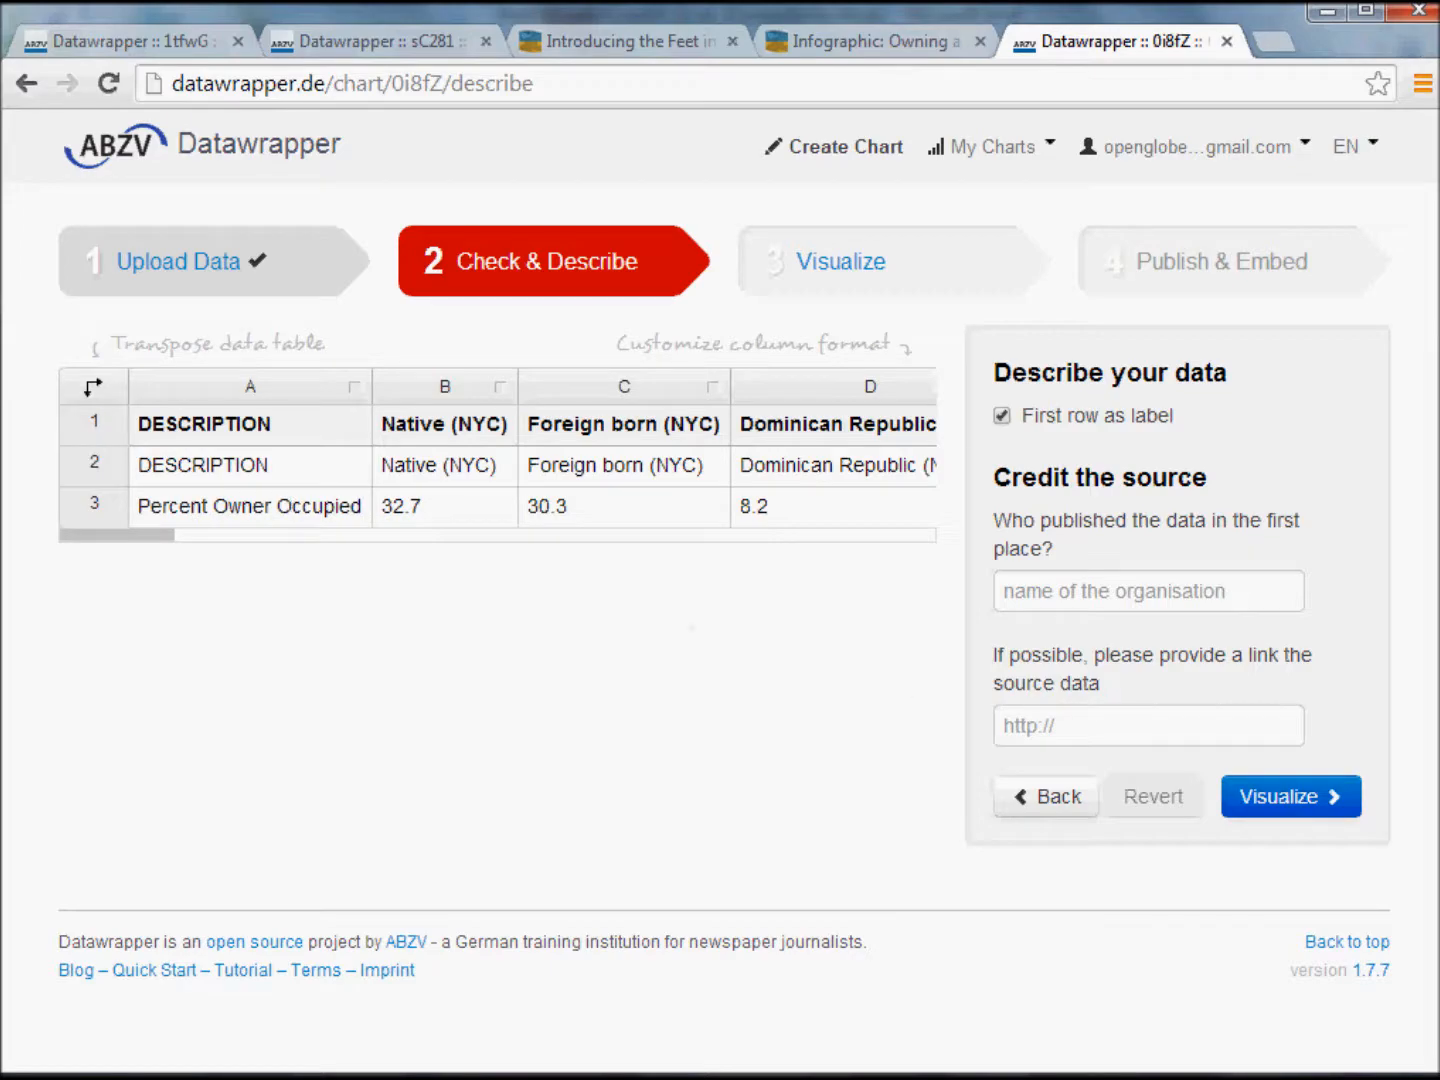
{"action": "key", "text": "alt+Tab"}
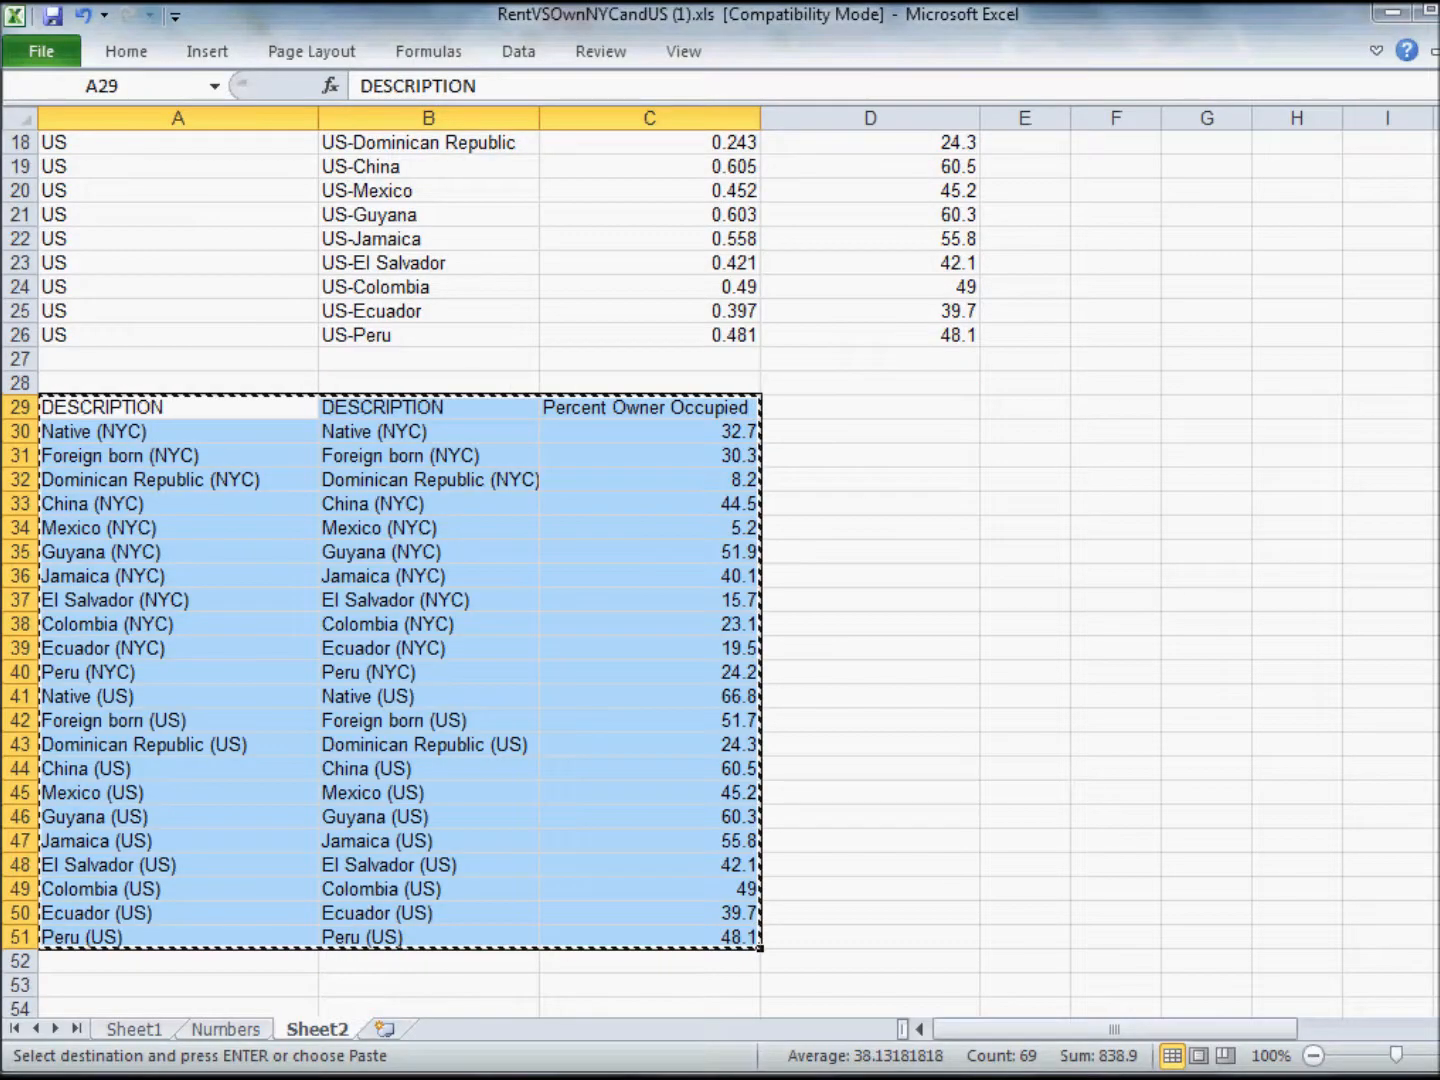
{"action": "scroll", "coordinate": [401, 599], "scroll_direction": "up", "scroll_amount": 6}
{"action": "left_click_drag", "start_coordinate": [165, 143], "coordinate": [1370, 157]}
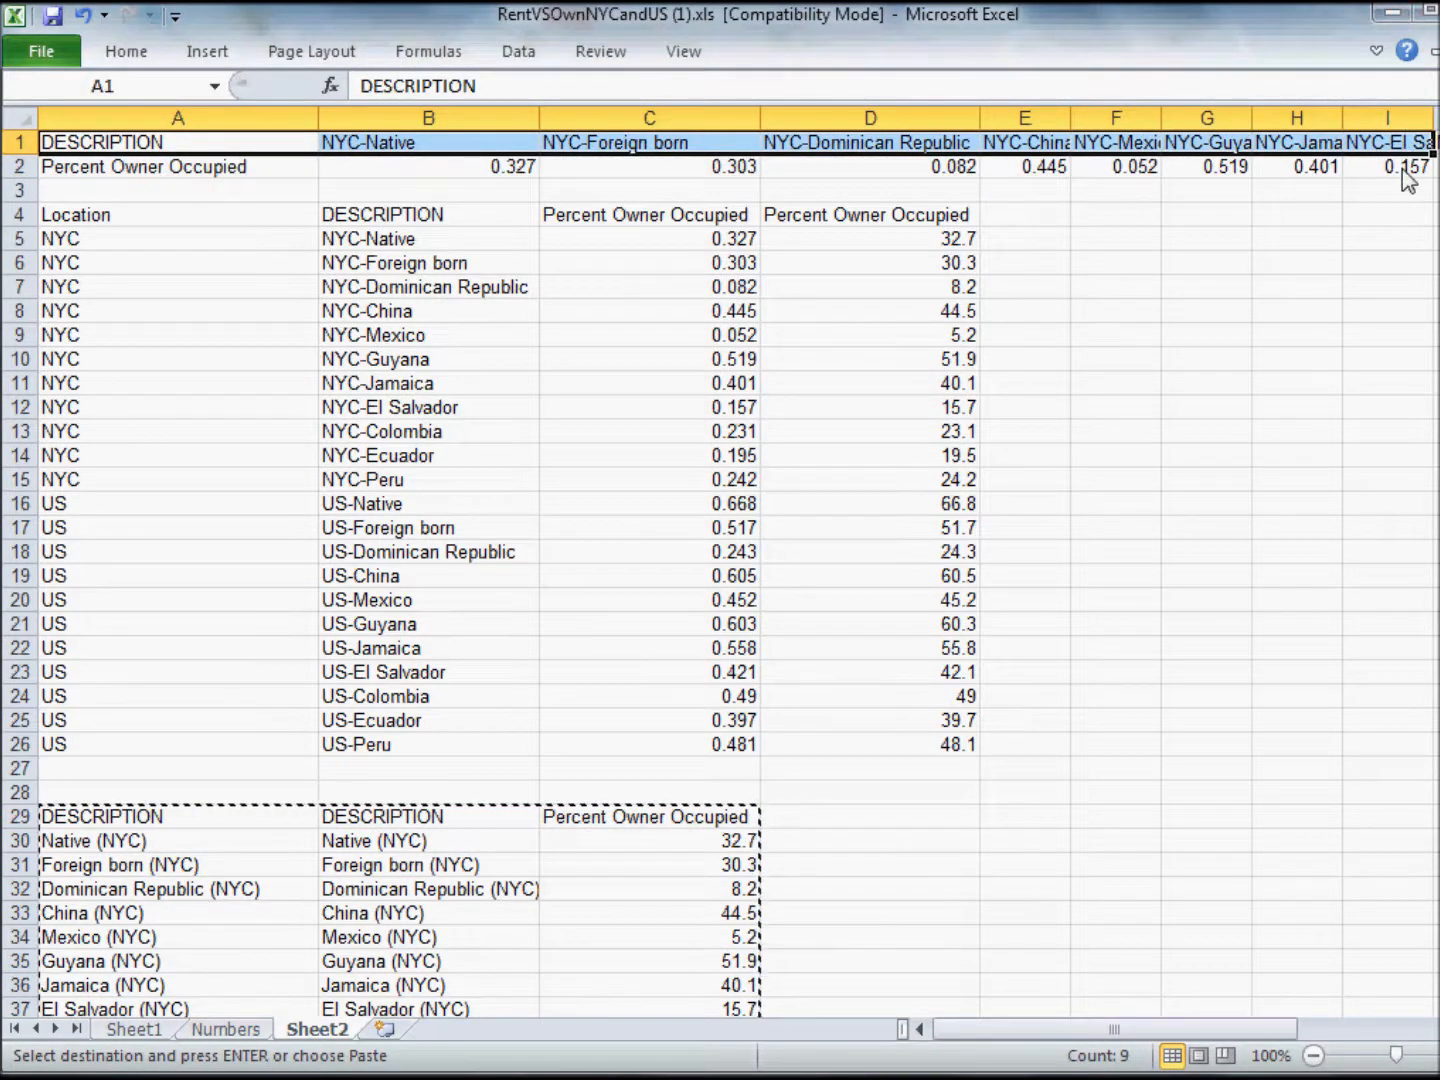
{"action": "left_click", "coordinate": [1401, 167]}
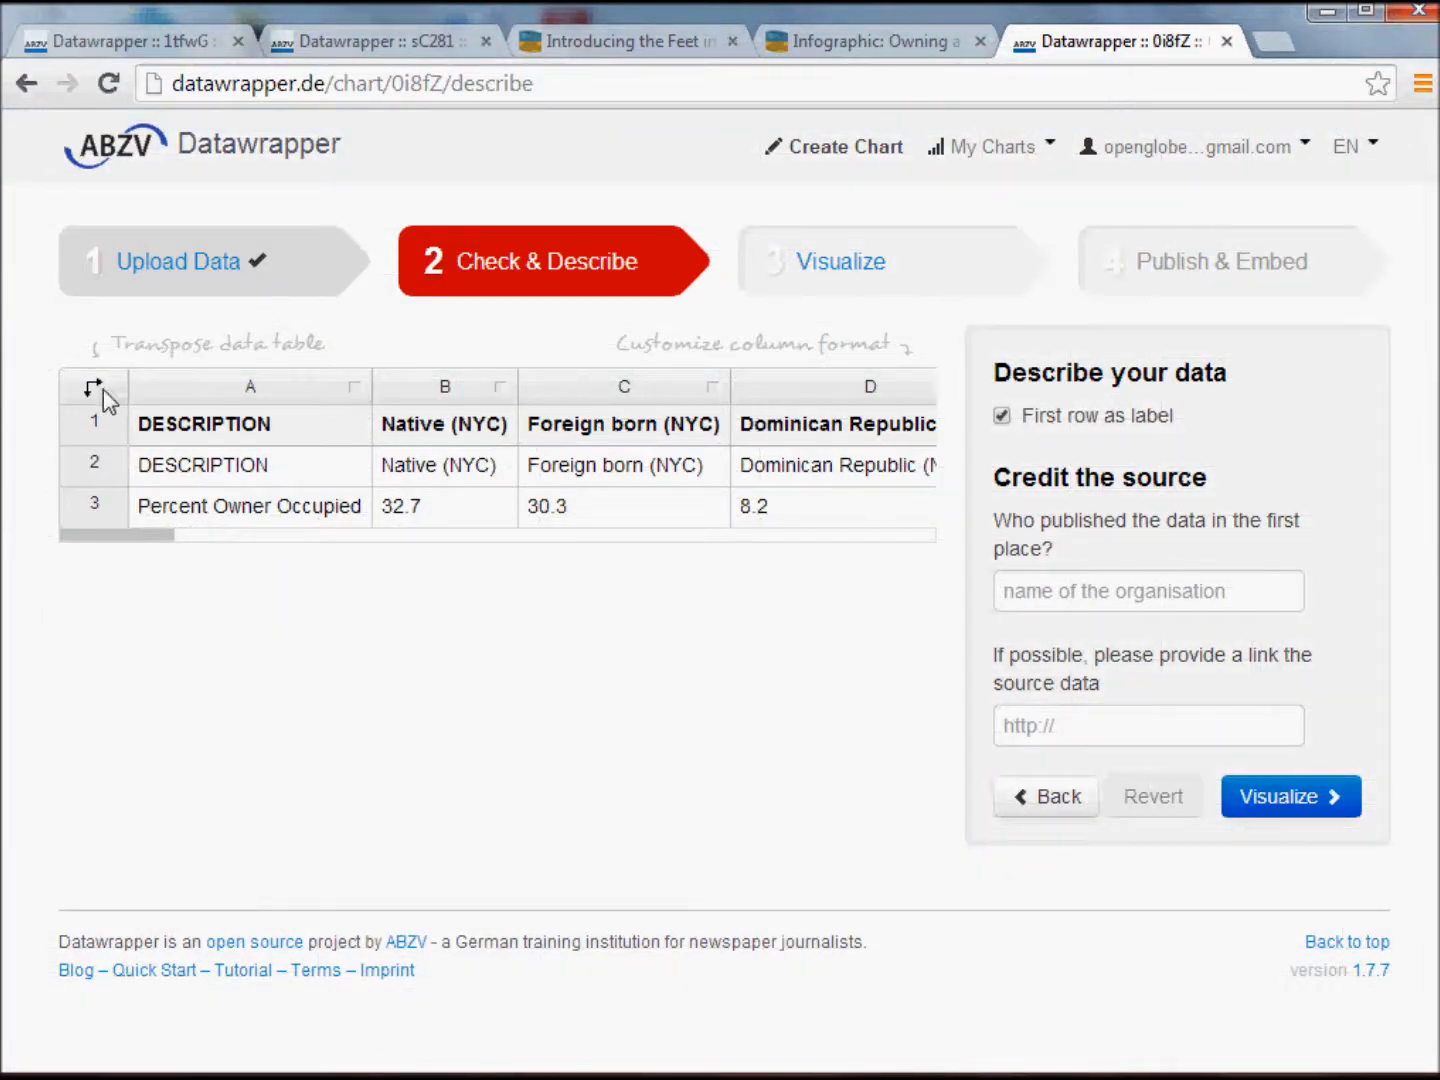
{"action": "left_click", "coordinate": [104, 391]}
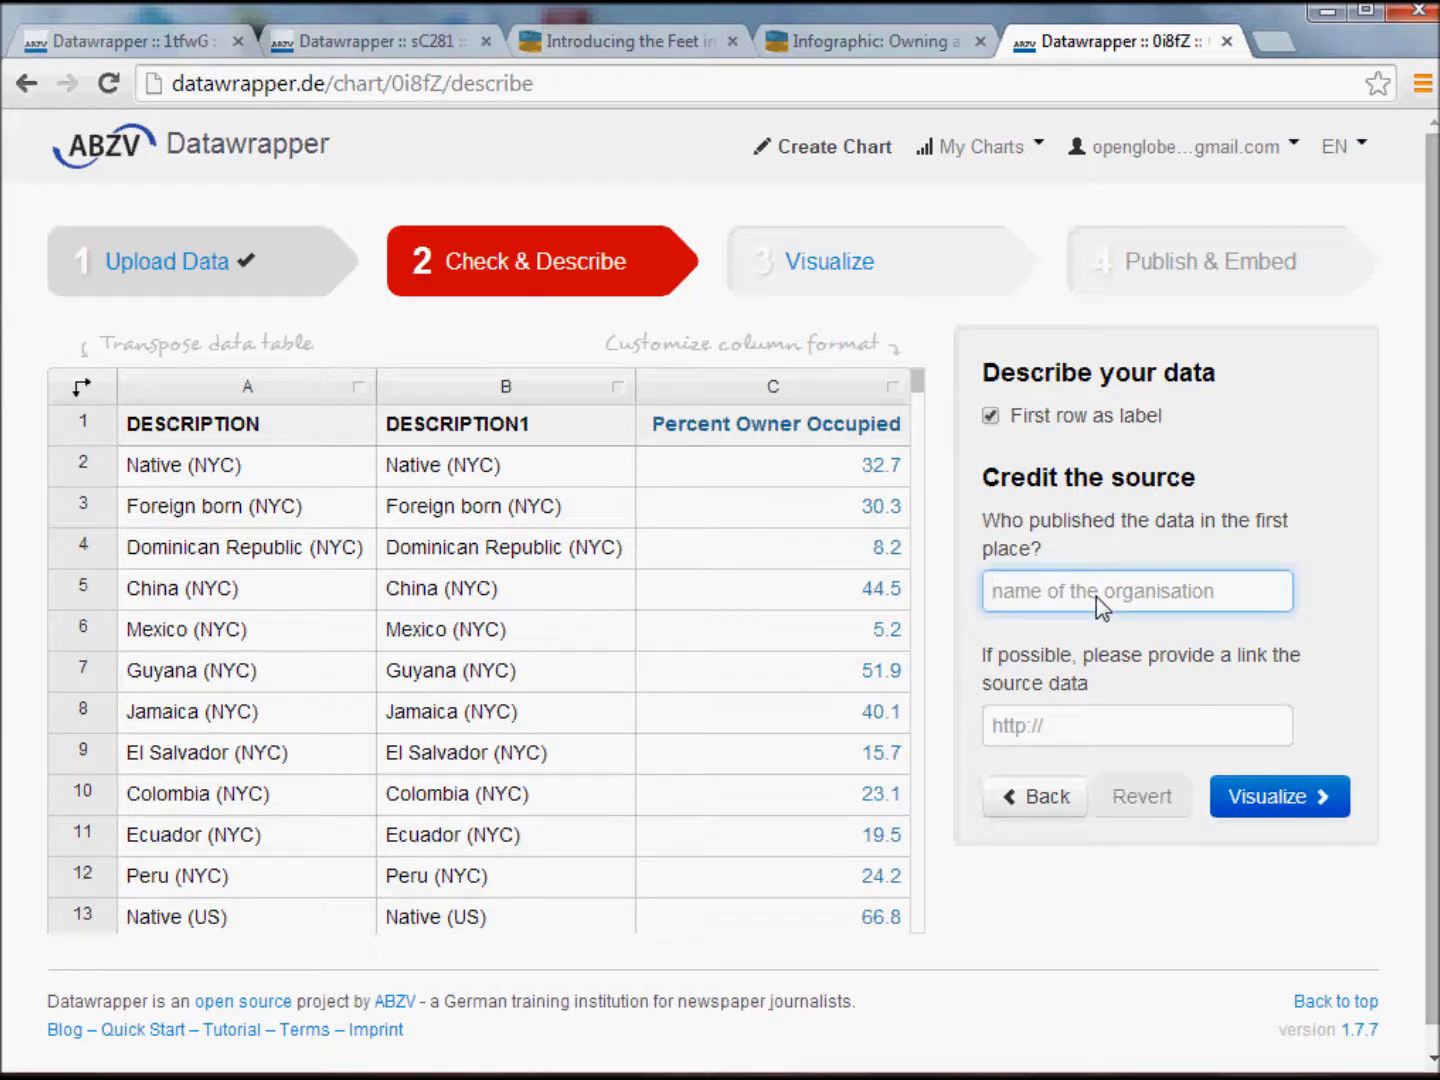
{"action": "type", "text": "U"}
{"action": "type", "text": "Cens"}
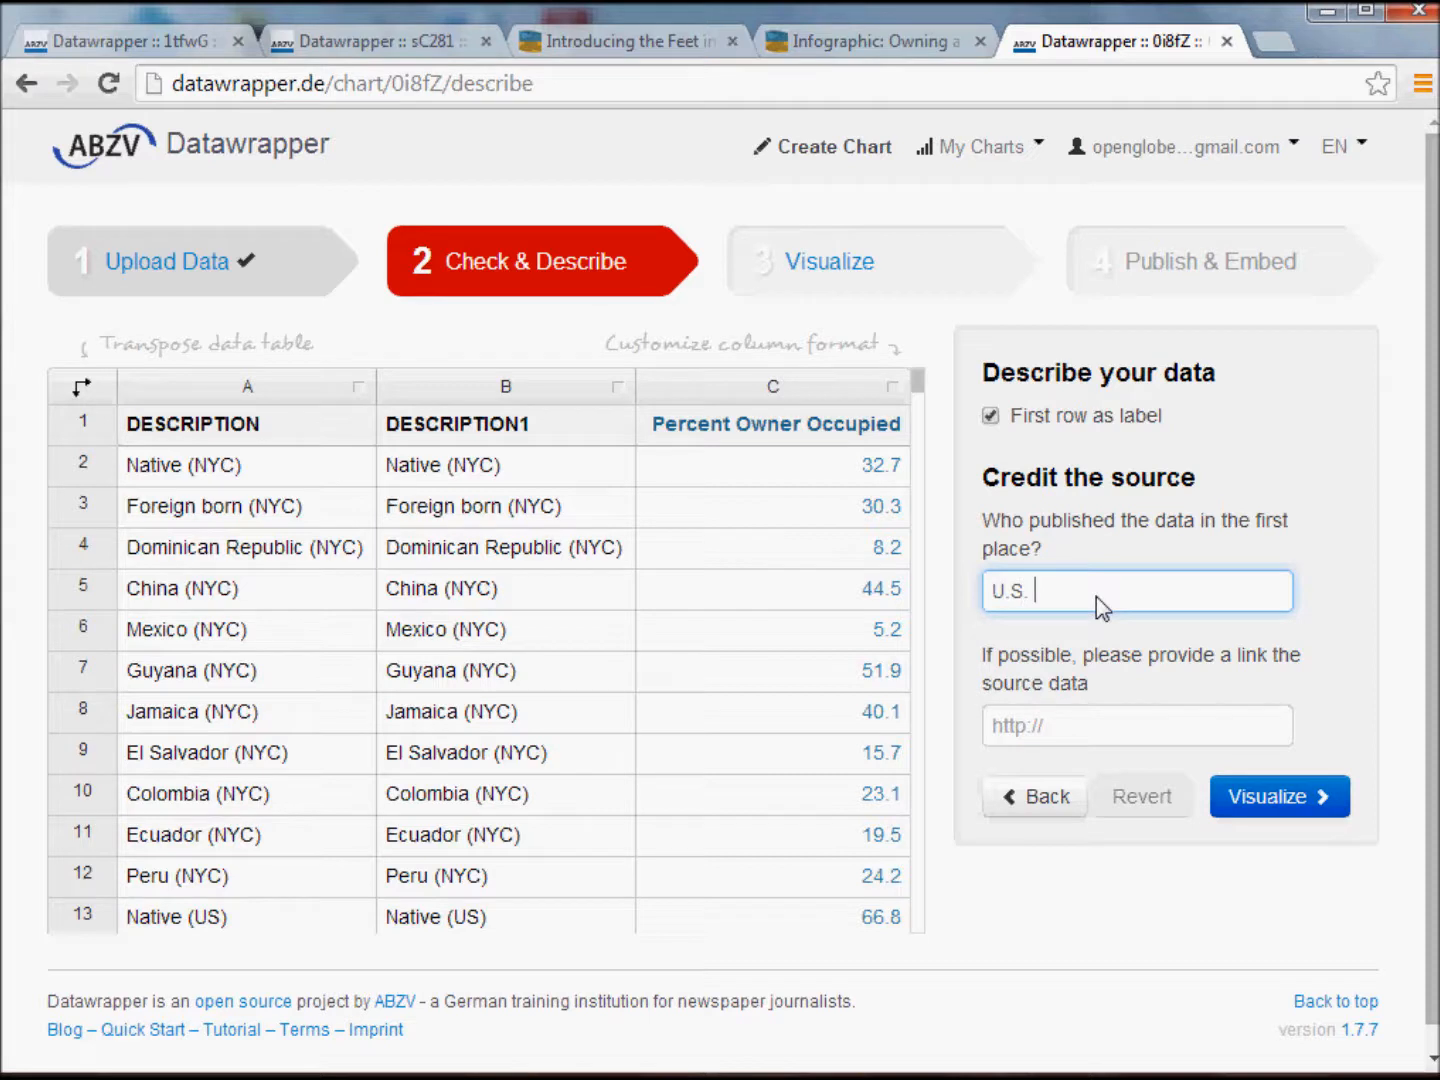
{"action": "type", "text": "us Bureau"}
{"action": "left_click", "coordinate": [1062, 737]}
{"action": "type", "text": "www."}
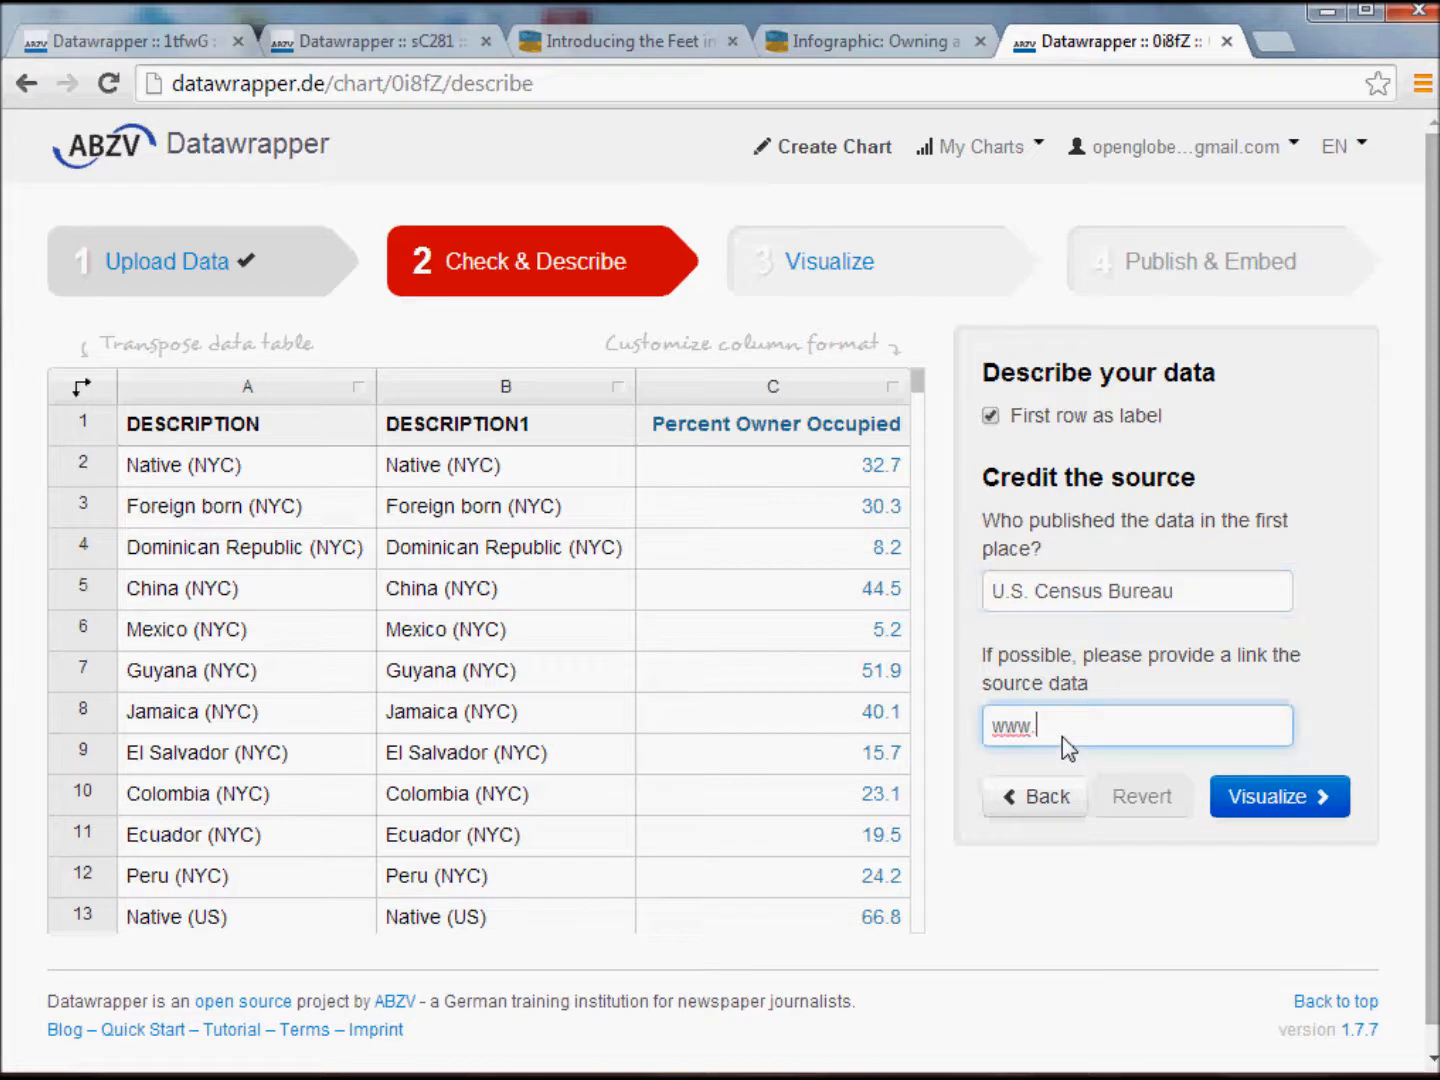
{"action": "type", "text": "census.gov"}
{"action": "left_click", "coordinate": [1279, 797]}
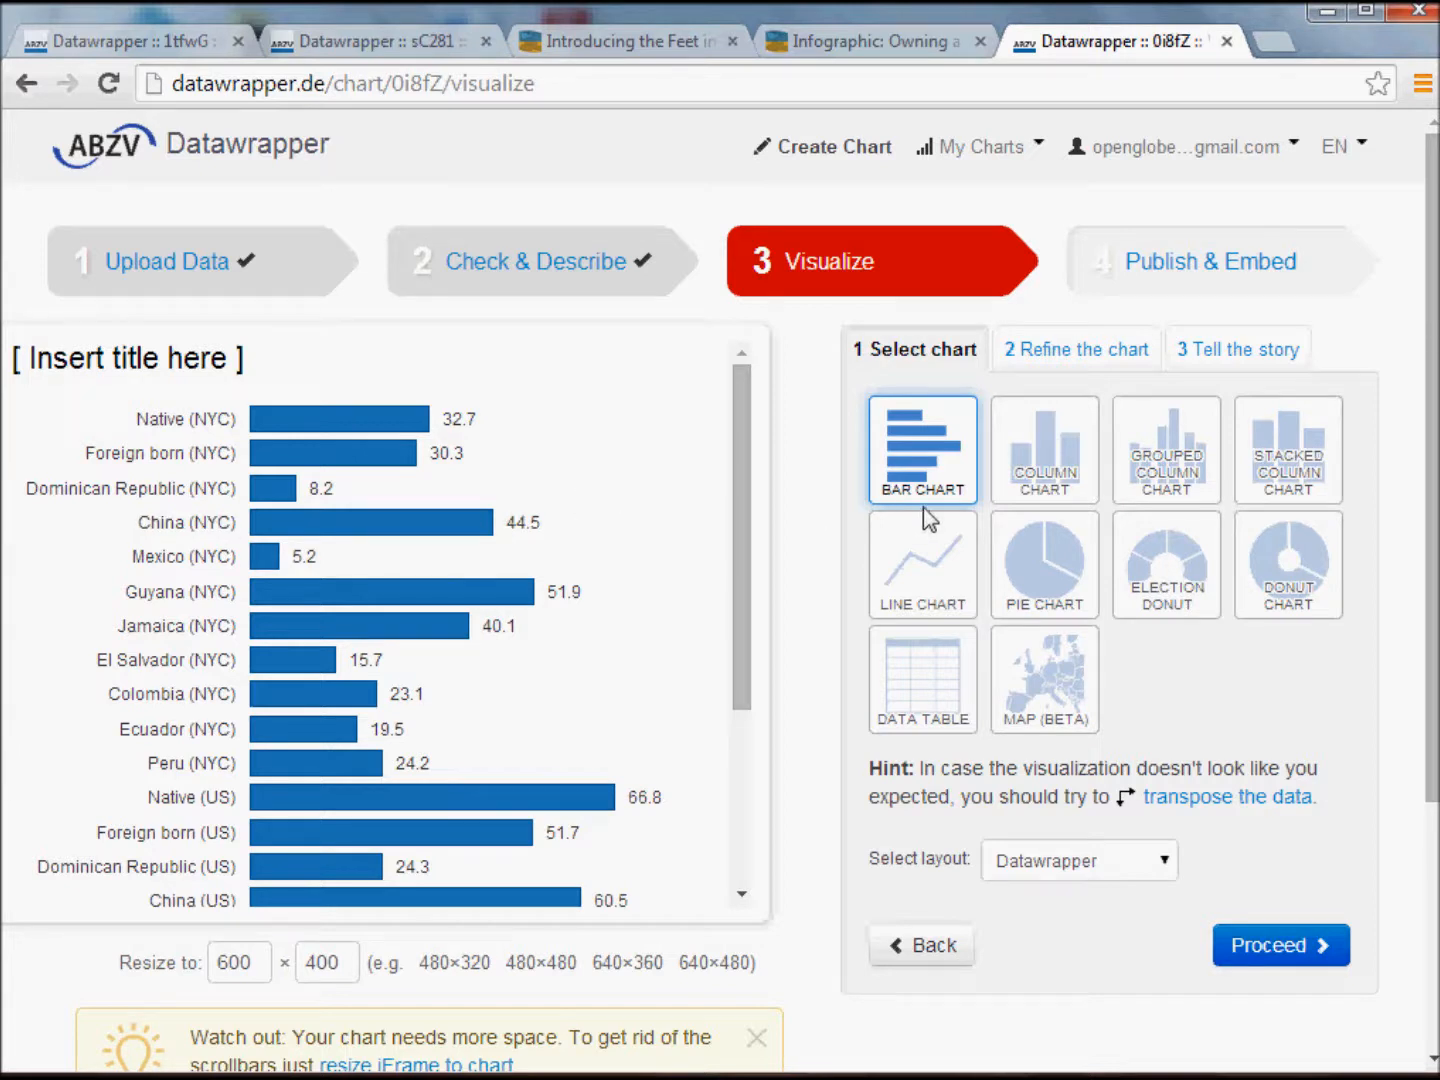
Keep the bar chart, check the infographic's bar order, and set the bars to sort automatically in reverse order.
{"action": "left_click", "coordinate": [1262, 942]}
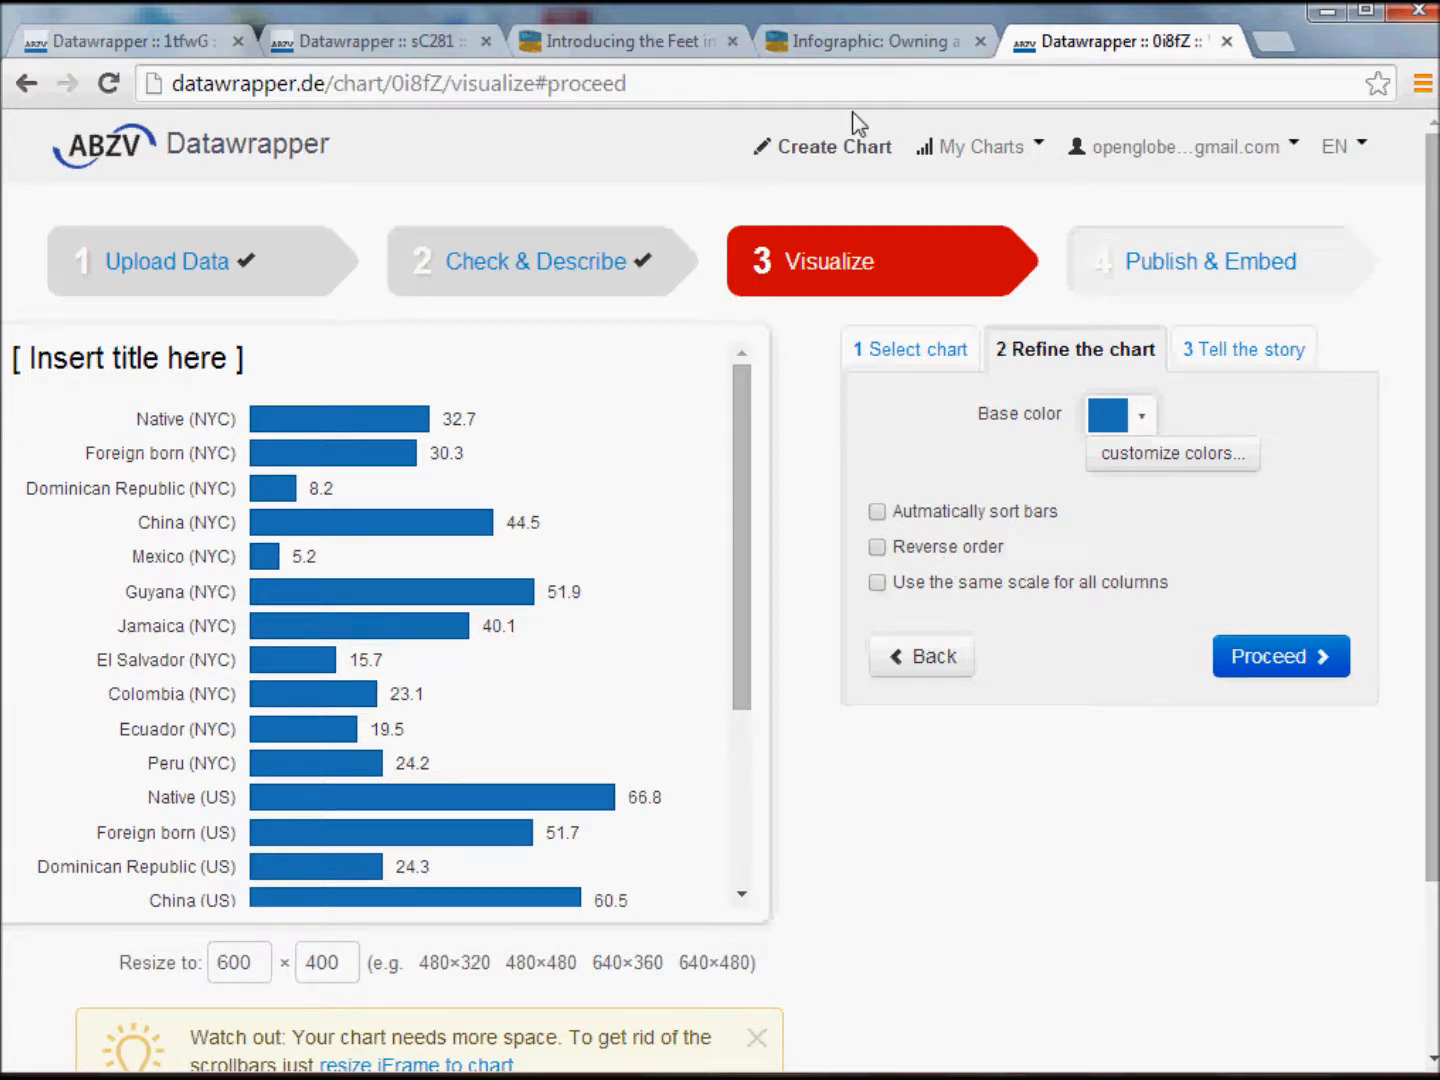
{"action": "left_click", "coordinate": [848, 42]}
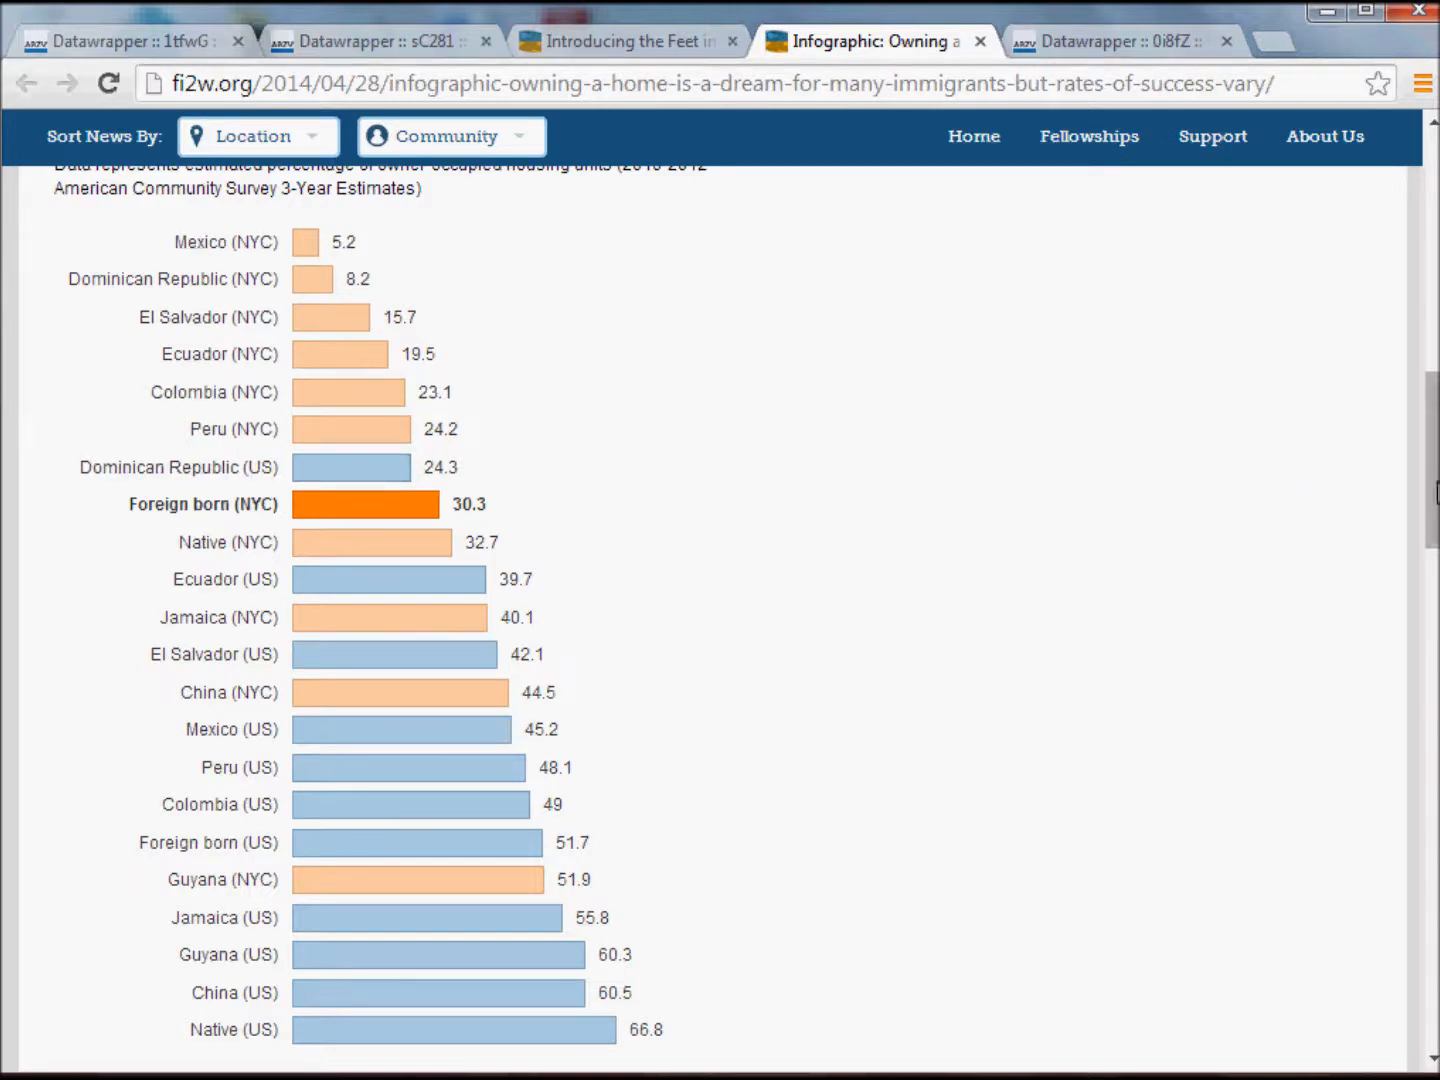
{"action": "left_click", "coordinate": [1103, 41]}
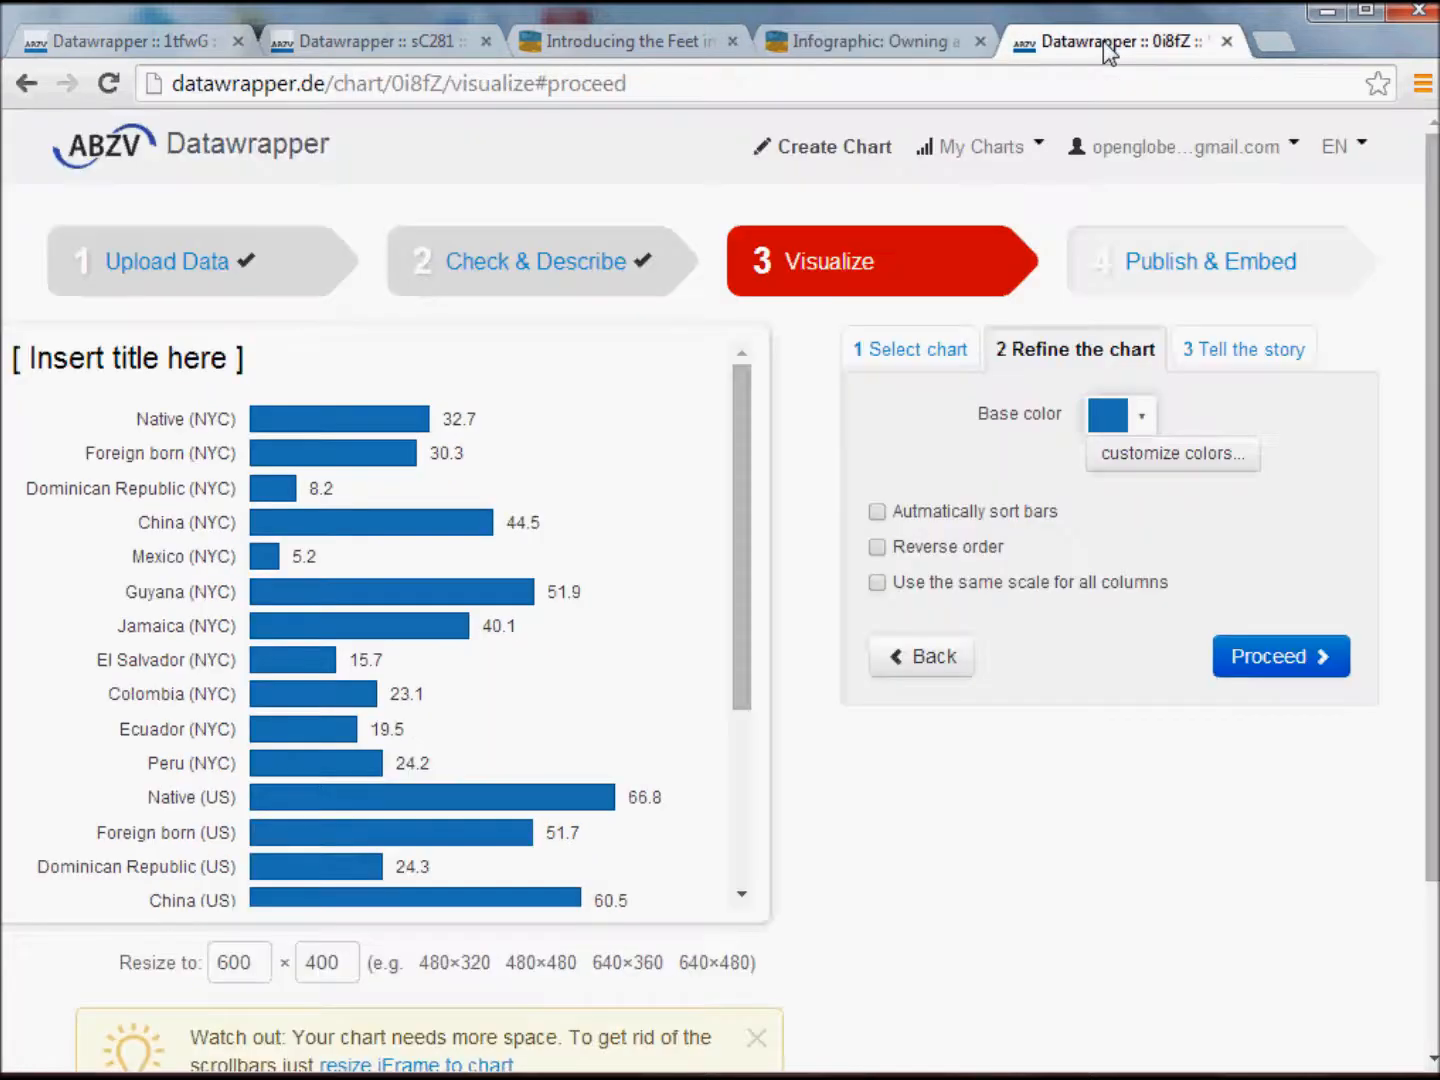
{"action": "left_click", "coordinate": [878, 512]}
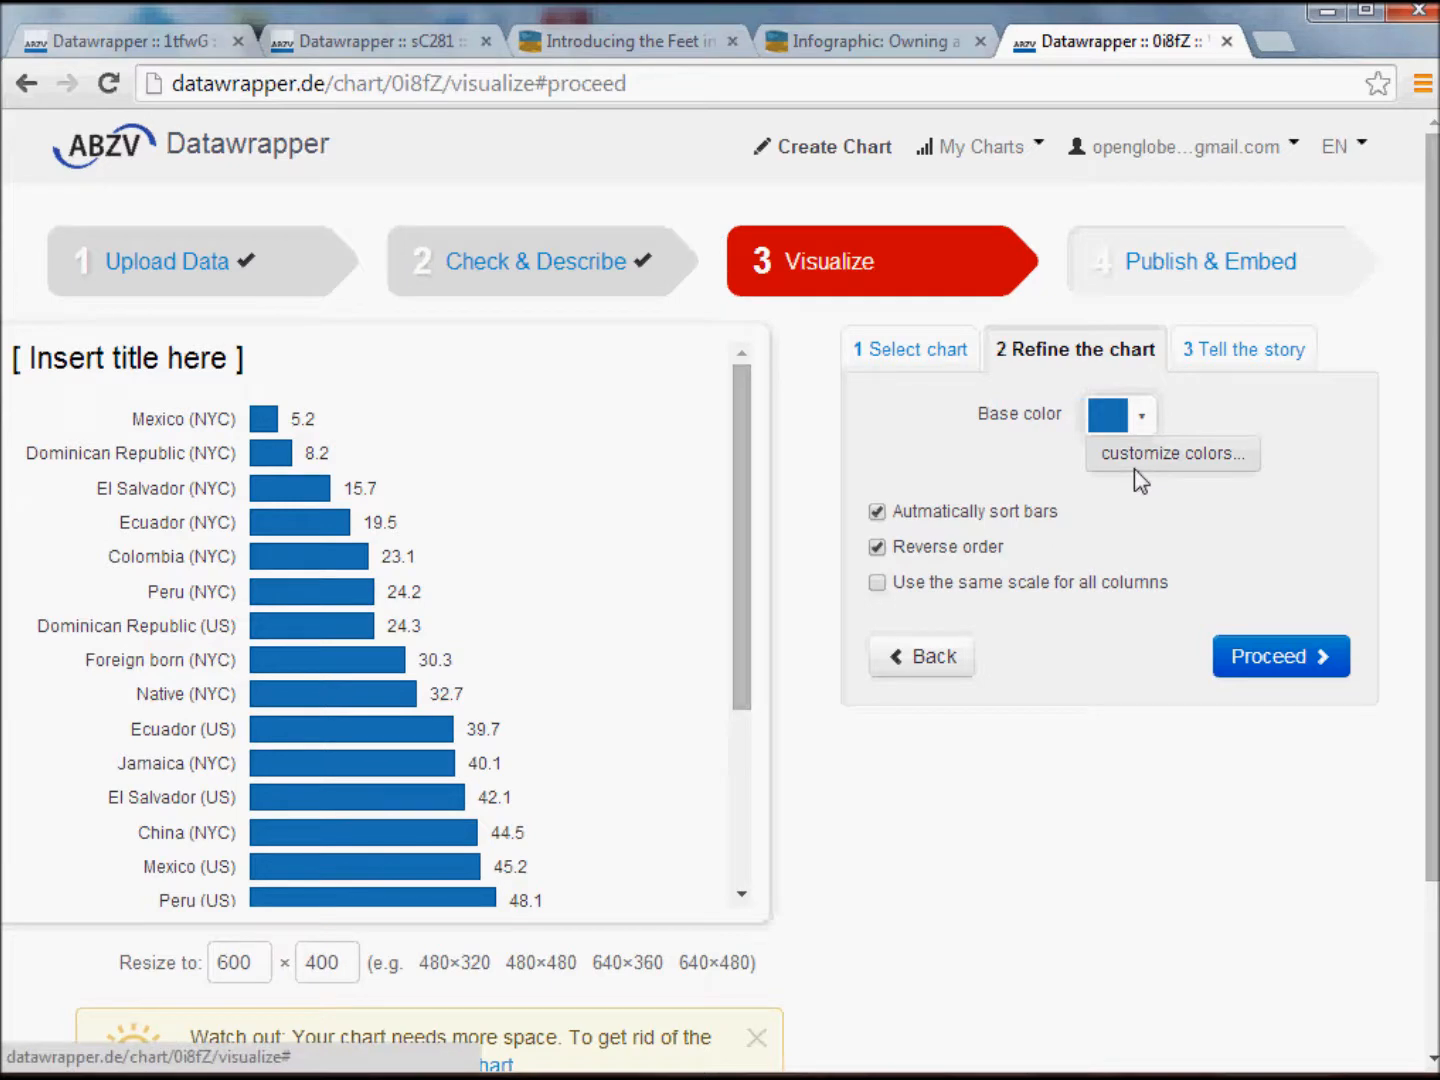
Check the bar colors in the infographic and open the color customization for the chart's individual bars.
{"action": "left_click", "coordinate": [820, 50]}
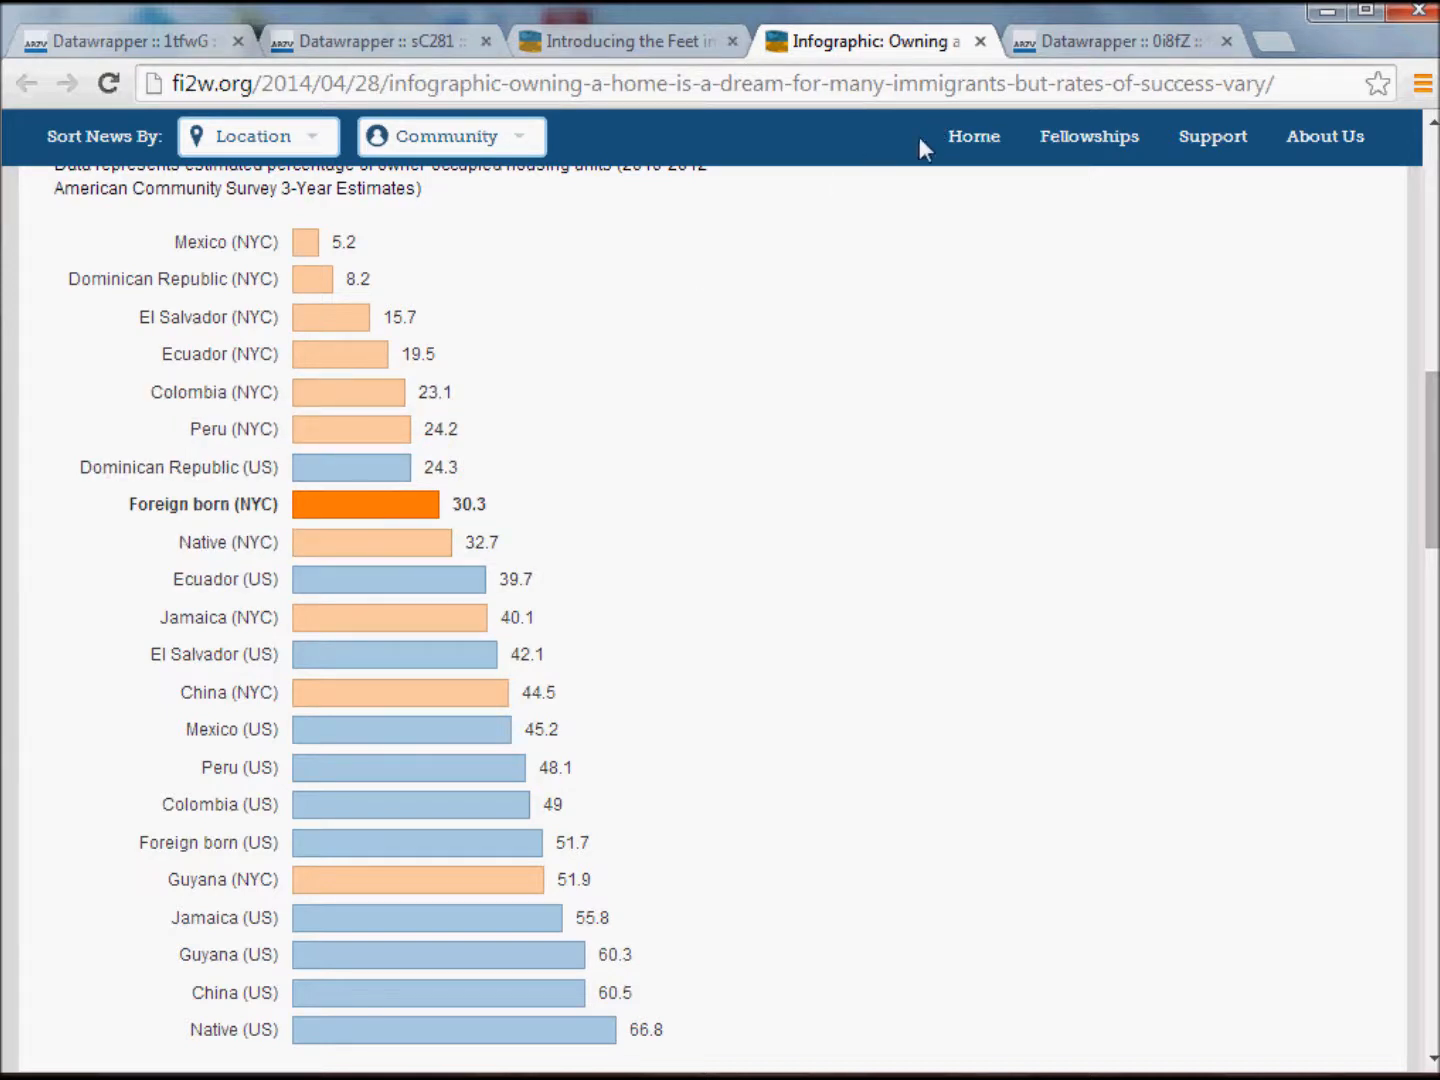
{"action": "left_click", "coordinate": [1083, 42]}
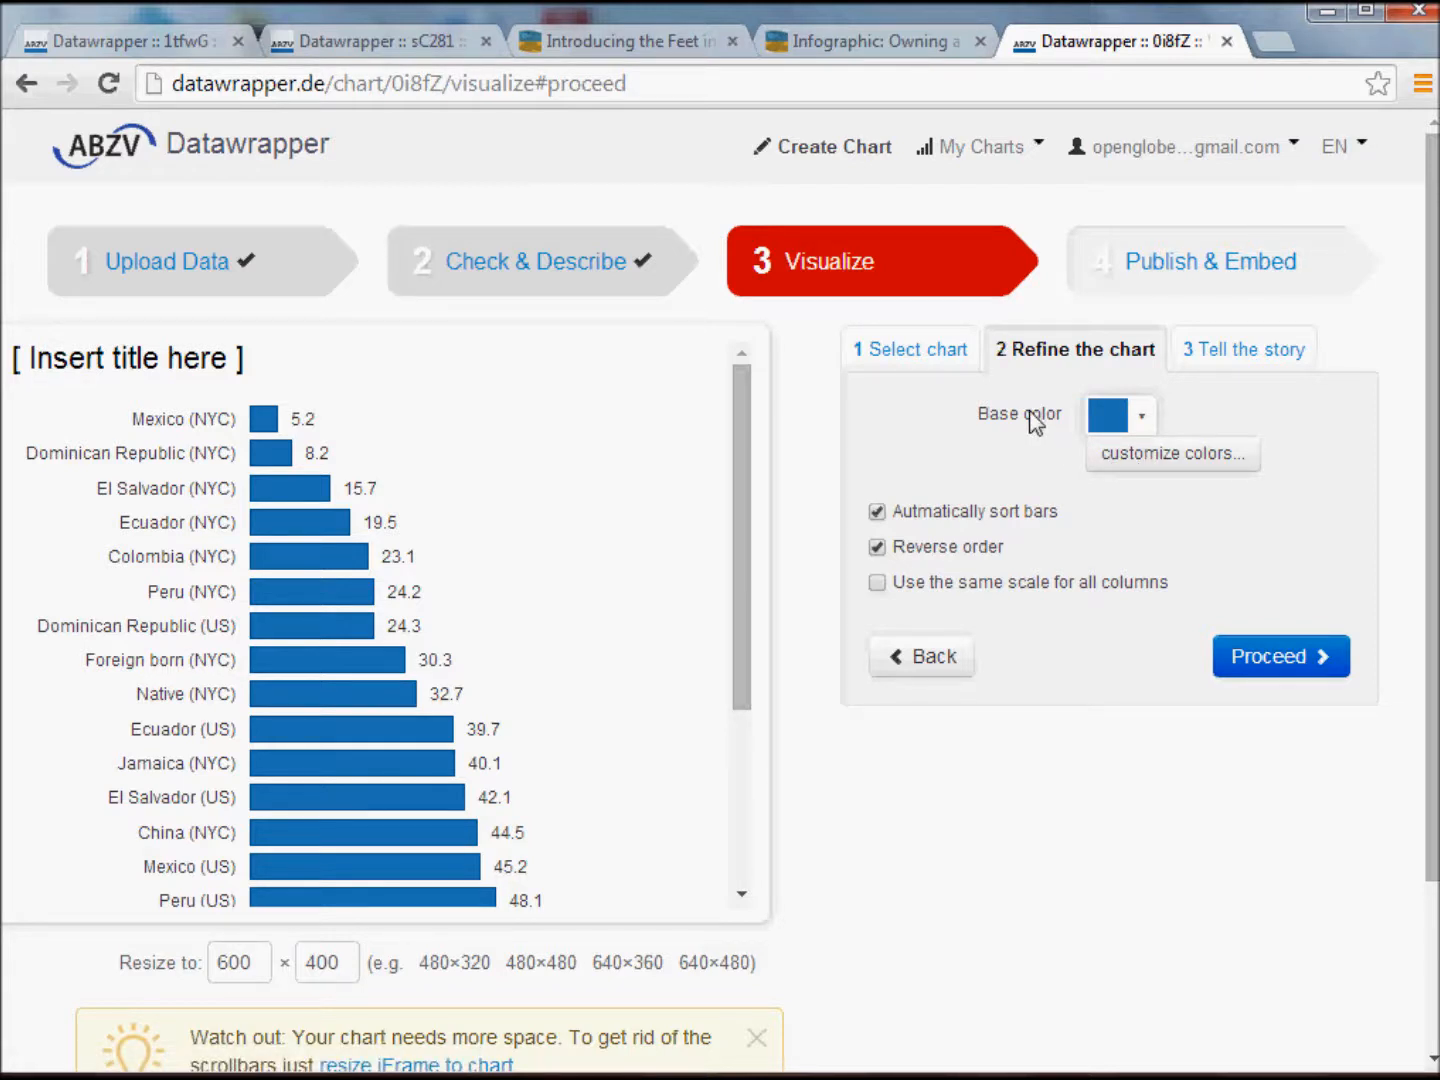
{"action": "left_click", "coordinate": [1179, 460]}
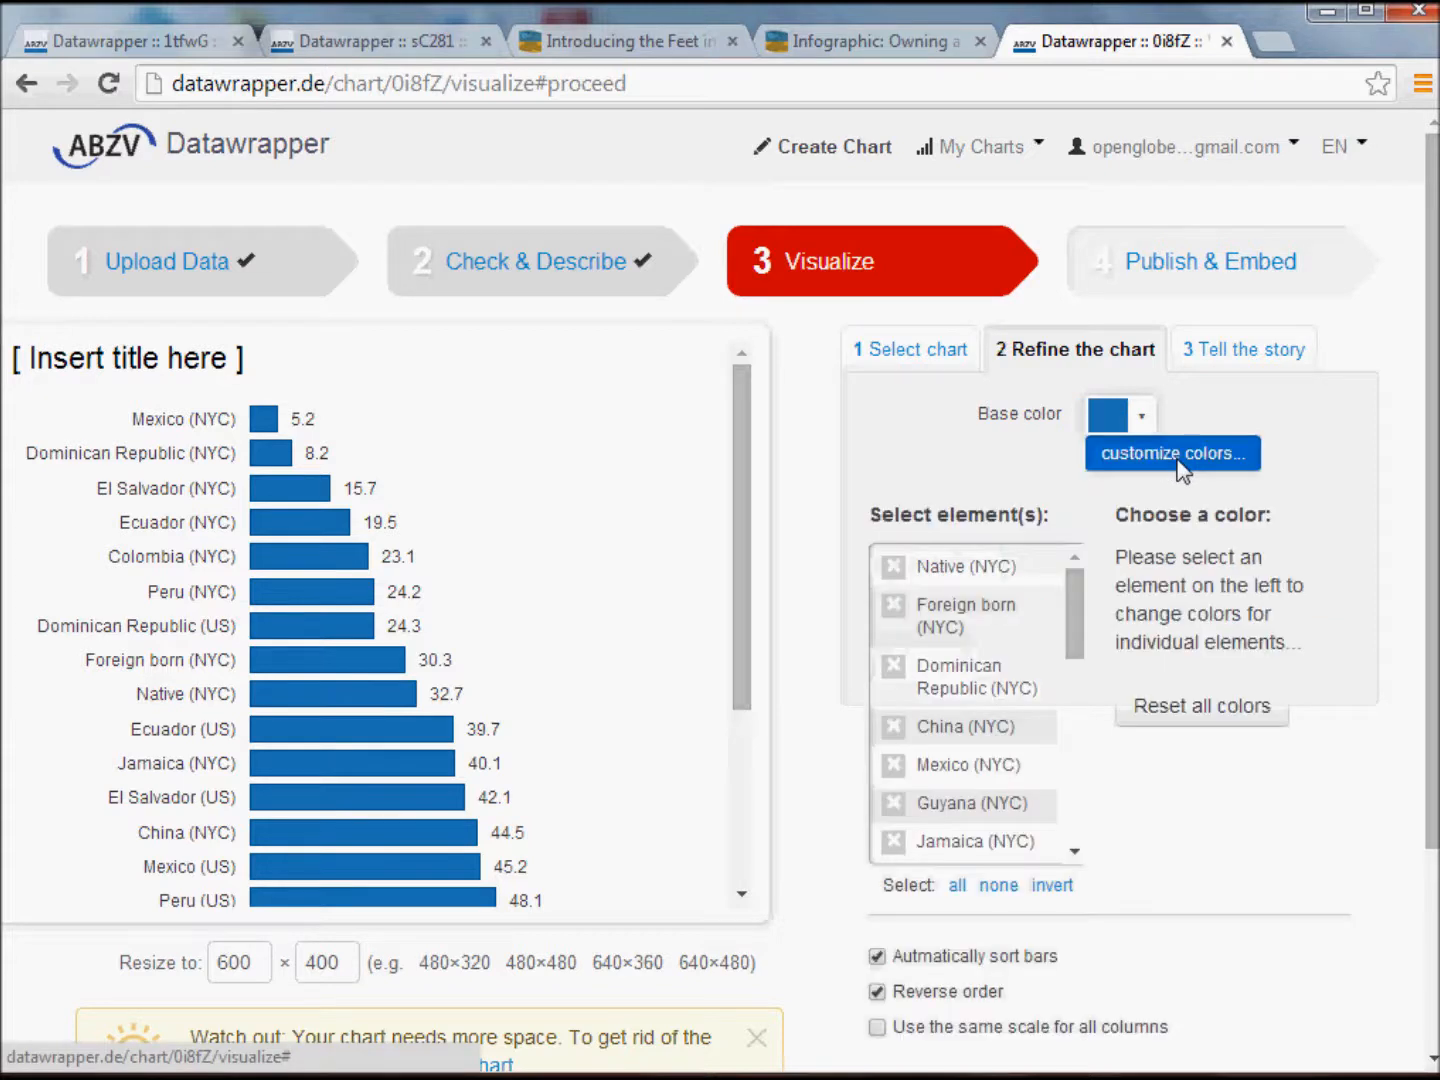
{"action": "left_click", "coordinate": [984, 571]}
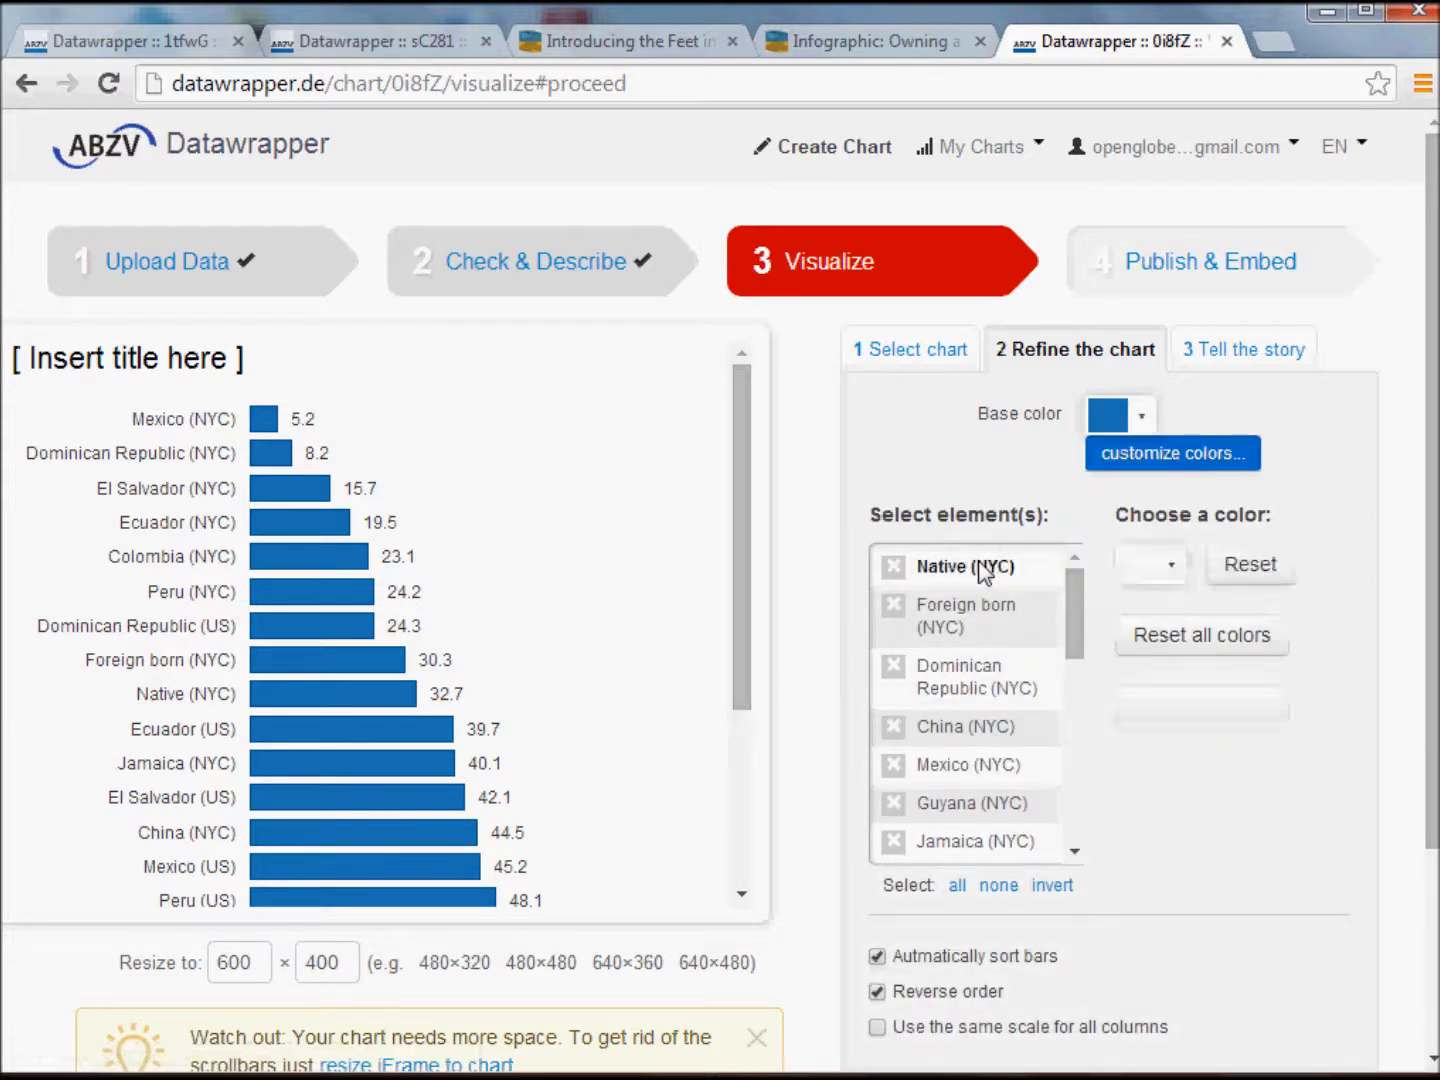
{"action": "left_click", "coordinate": [973, 622]}
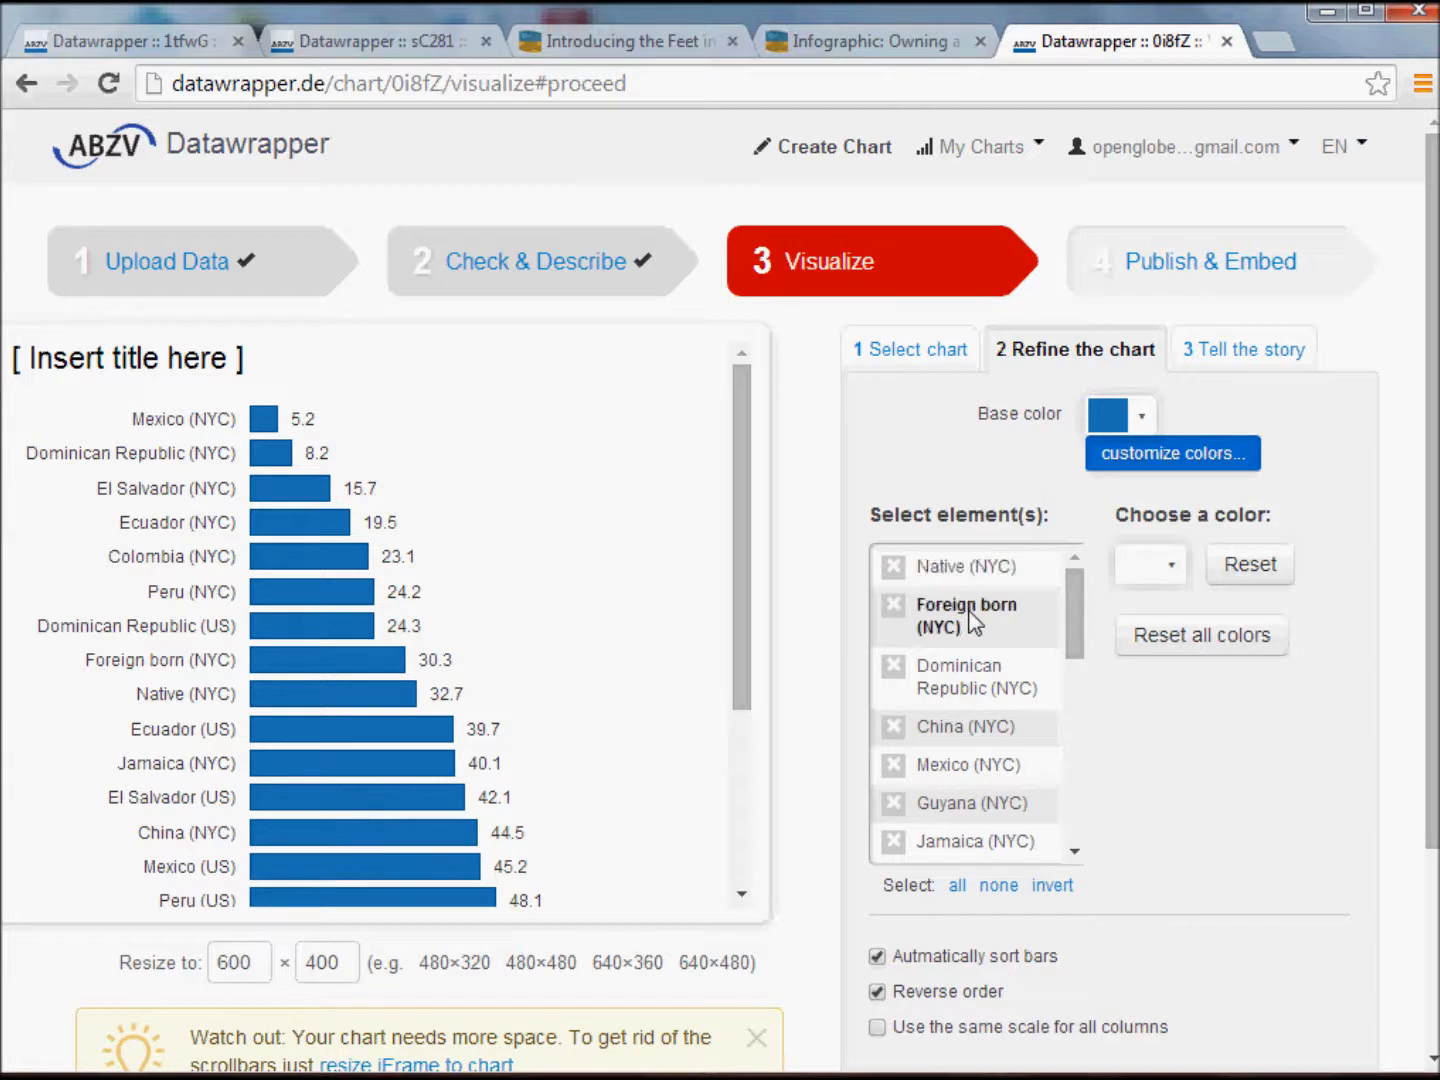
{"action": "left_click", "coordinate": [978, 568], "text": "ctrl"}
{"action": "left_click", "coordinate": [967, 682], "text": "ctrl"}
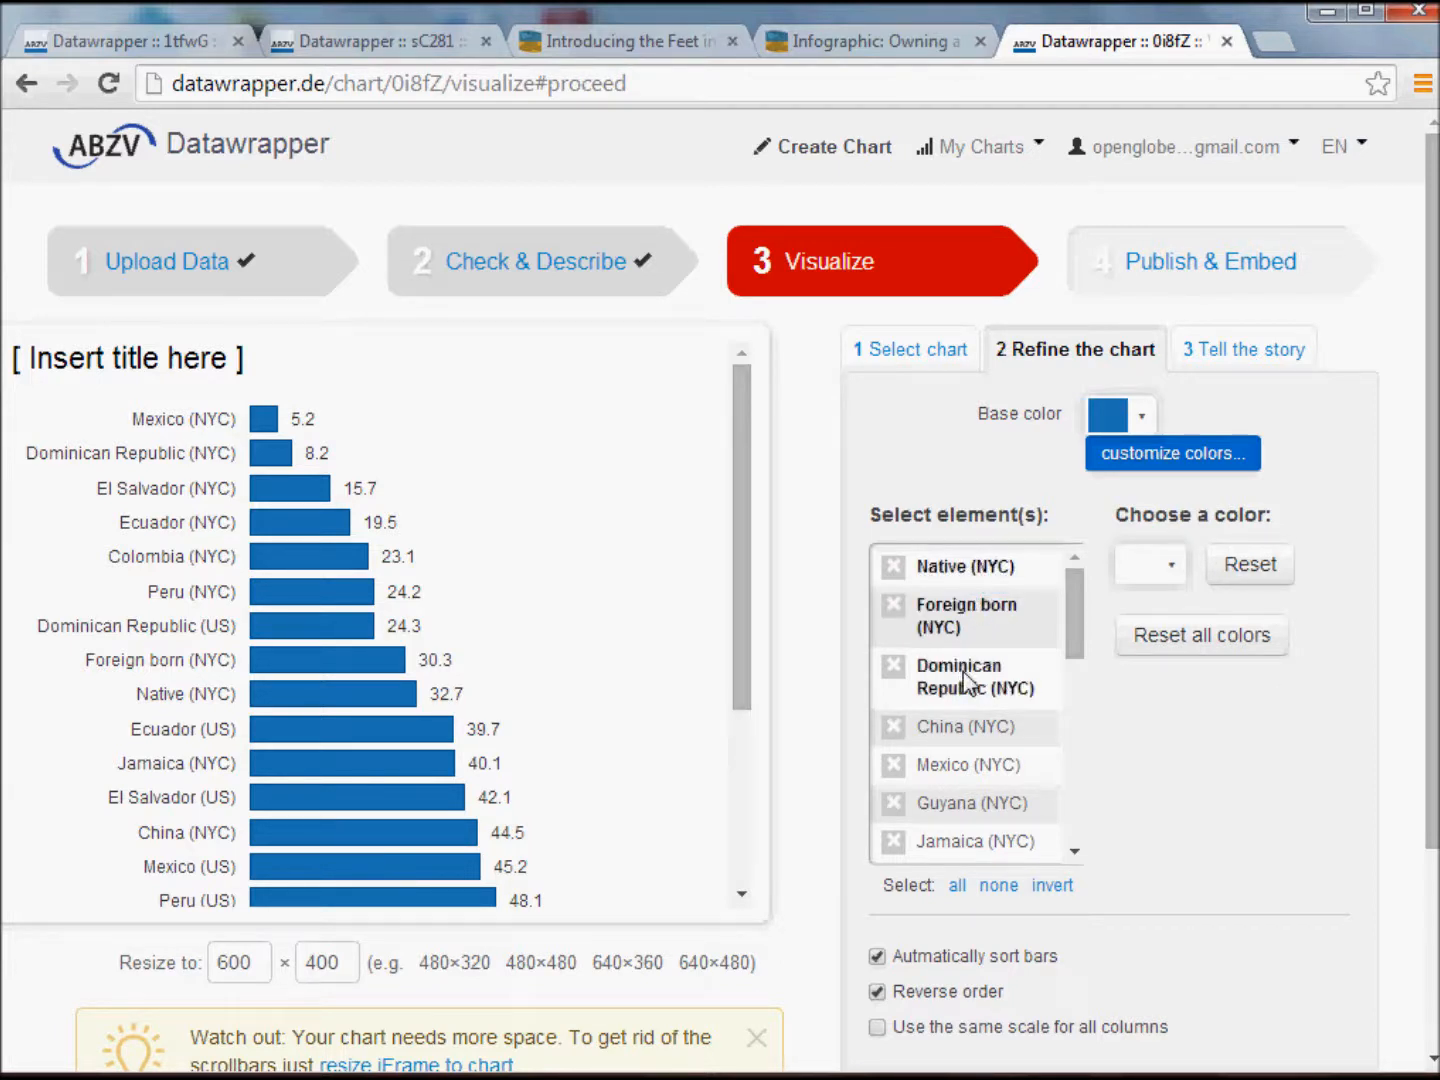
{"action": "left_click", "coordinate": [984, 725], "text": "ctrl"}
{"action": "left_click", "coordinate": [988, 770], "text": "ctrl"}
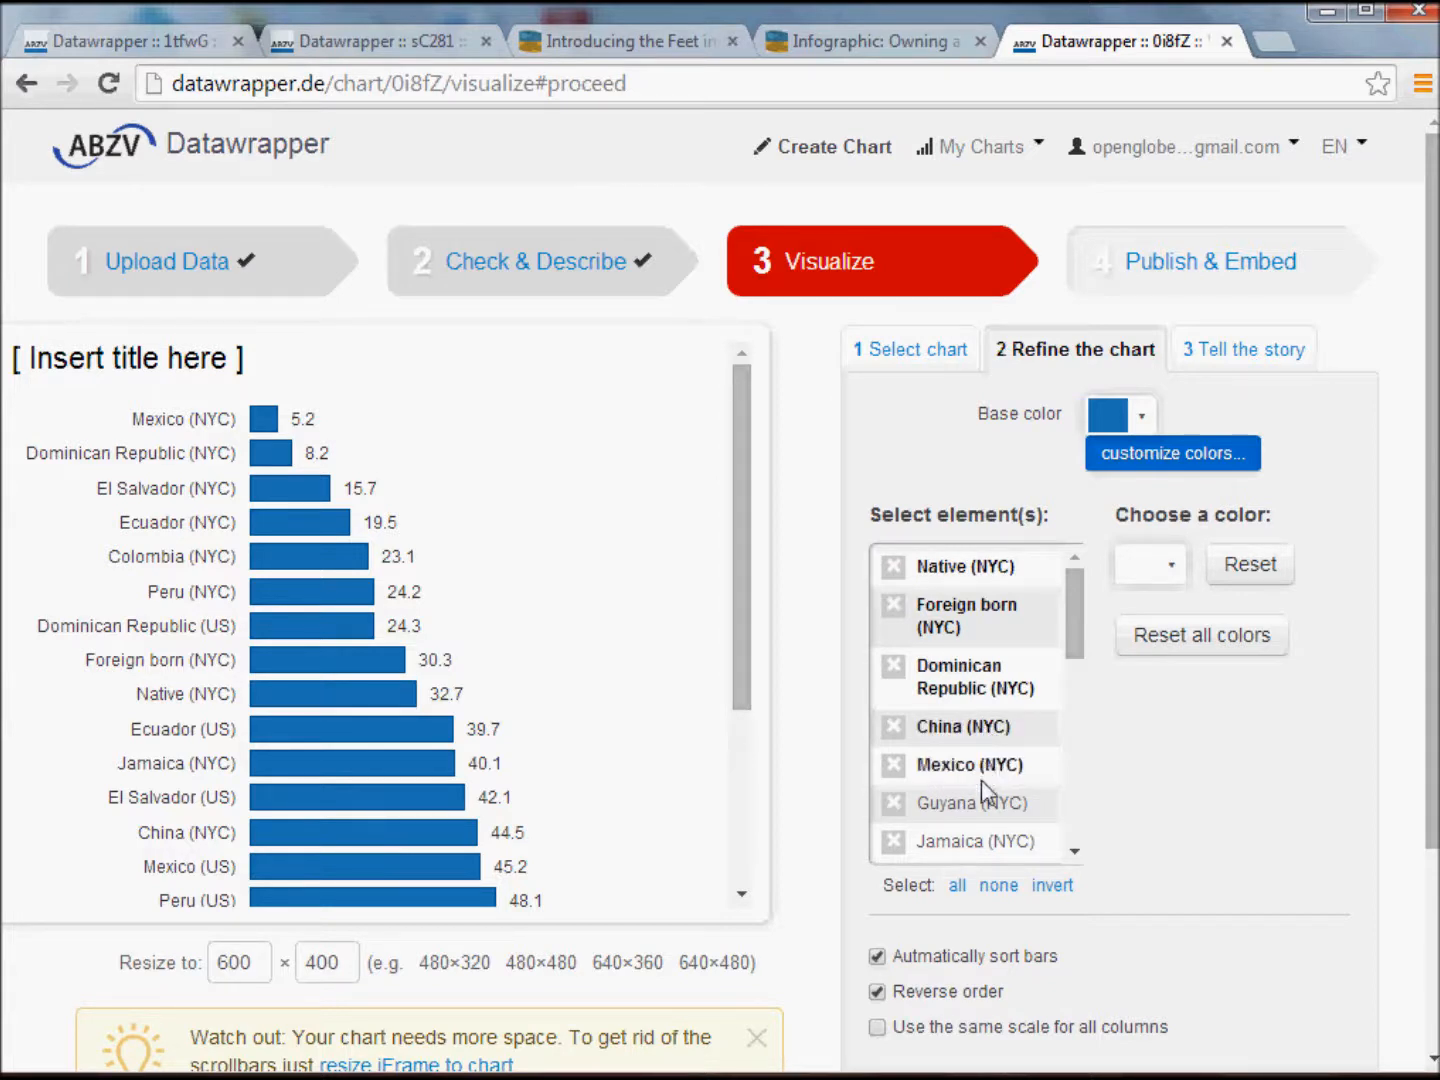
{"action": "left_click", "coordinate": [985, 805]}
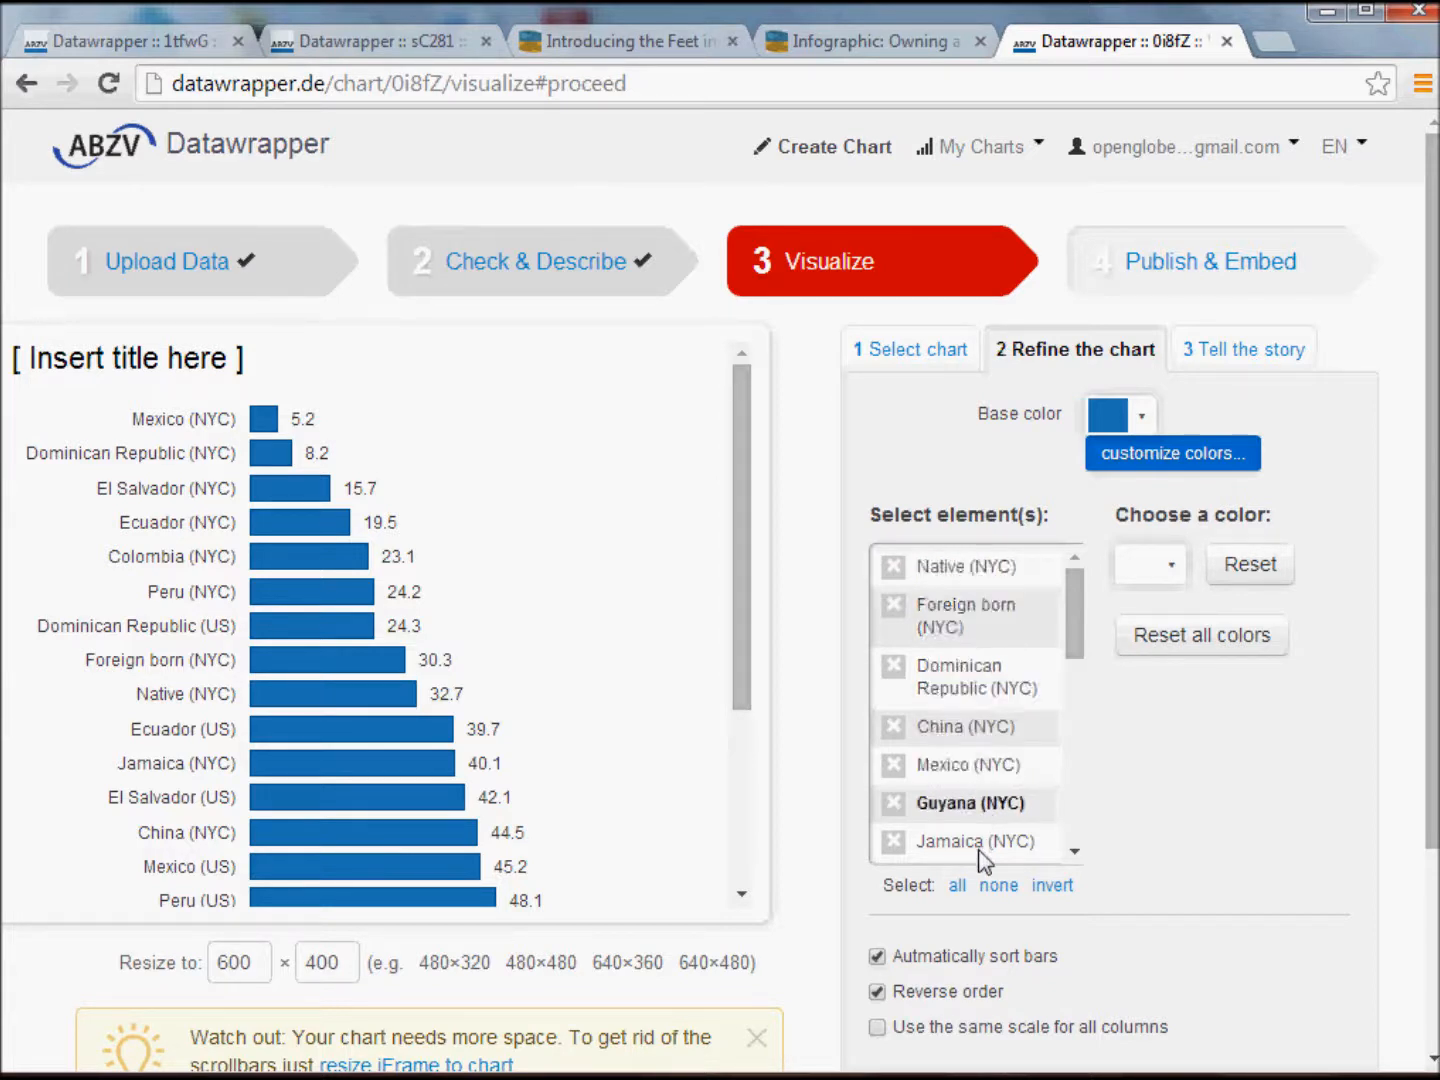
Select the Jamaica, Native, Foreign born, Dominican Republic, China, Mexico and Guyana (NYC) elements together for coloring.
{"action": "left_click", "coordinate": [977, 848]}
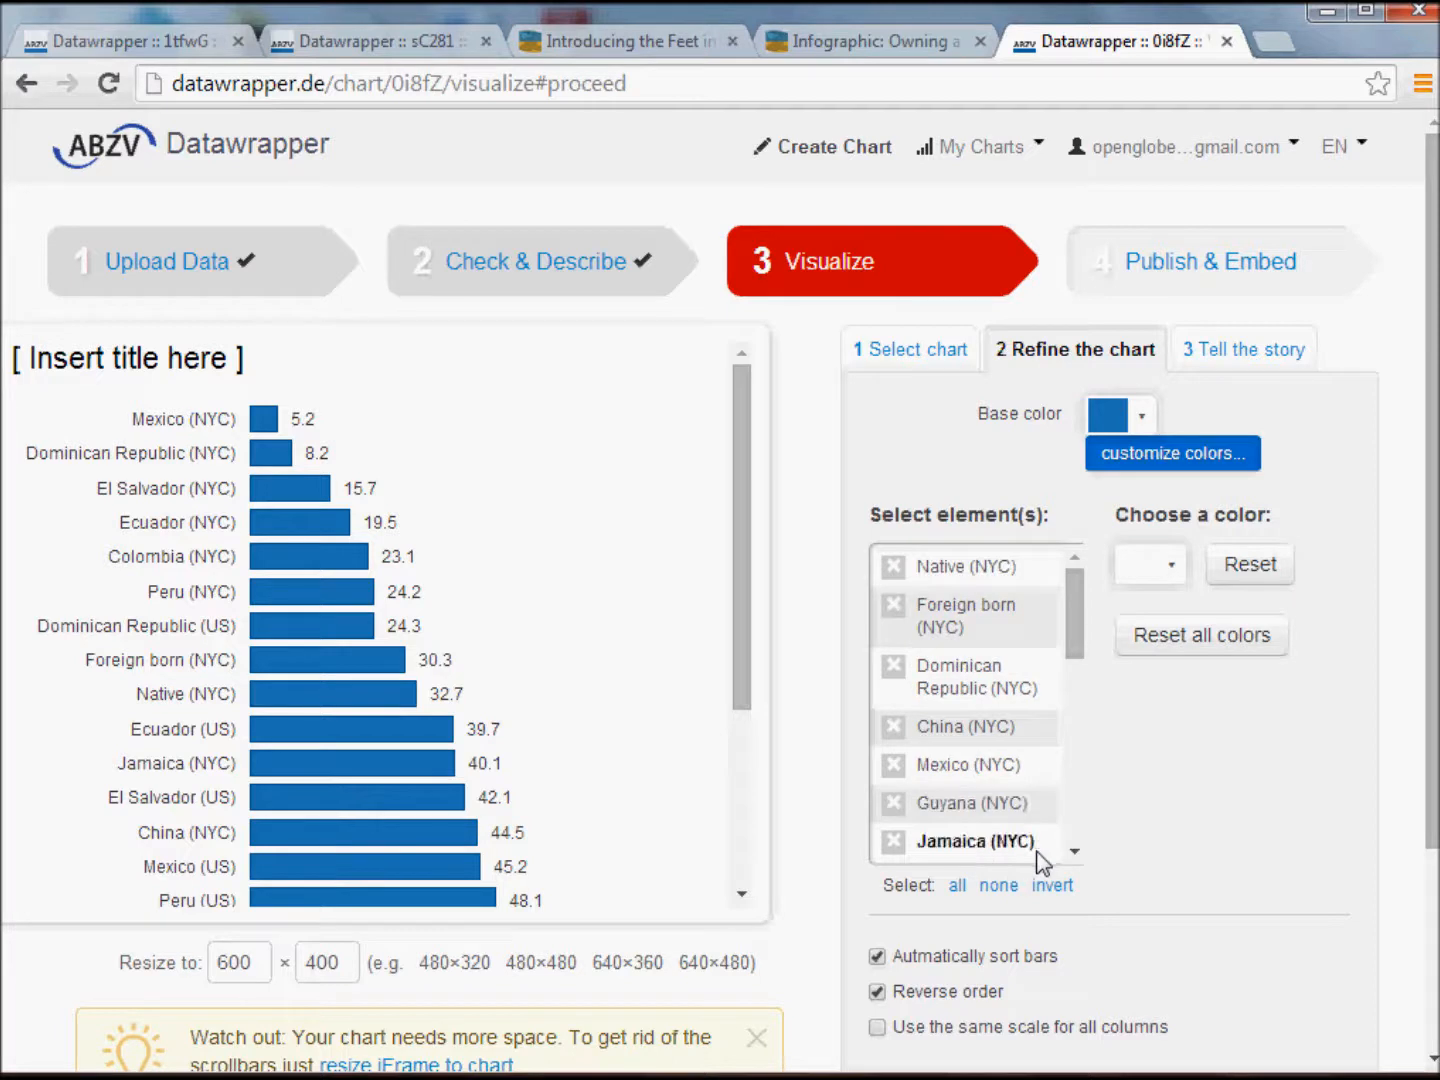
{"action": "left_click", "coordinate": [976, 571], "text": "ctrl"}
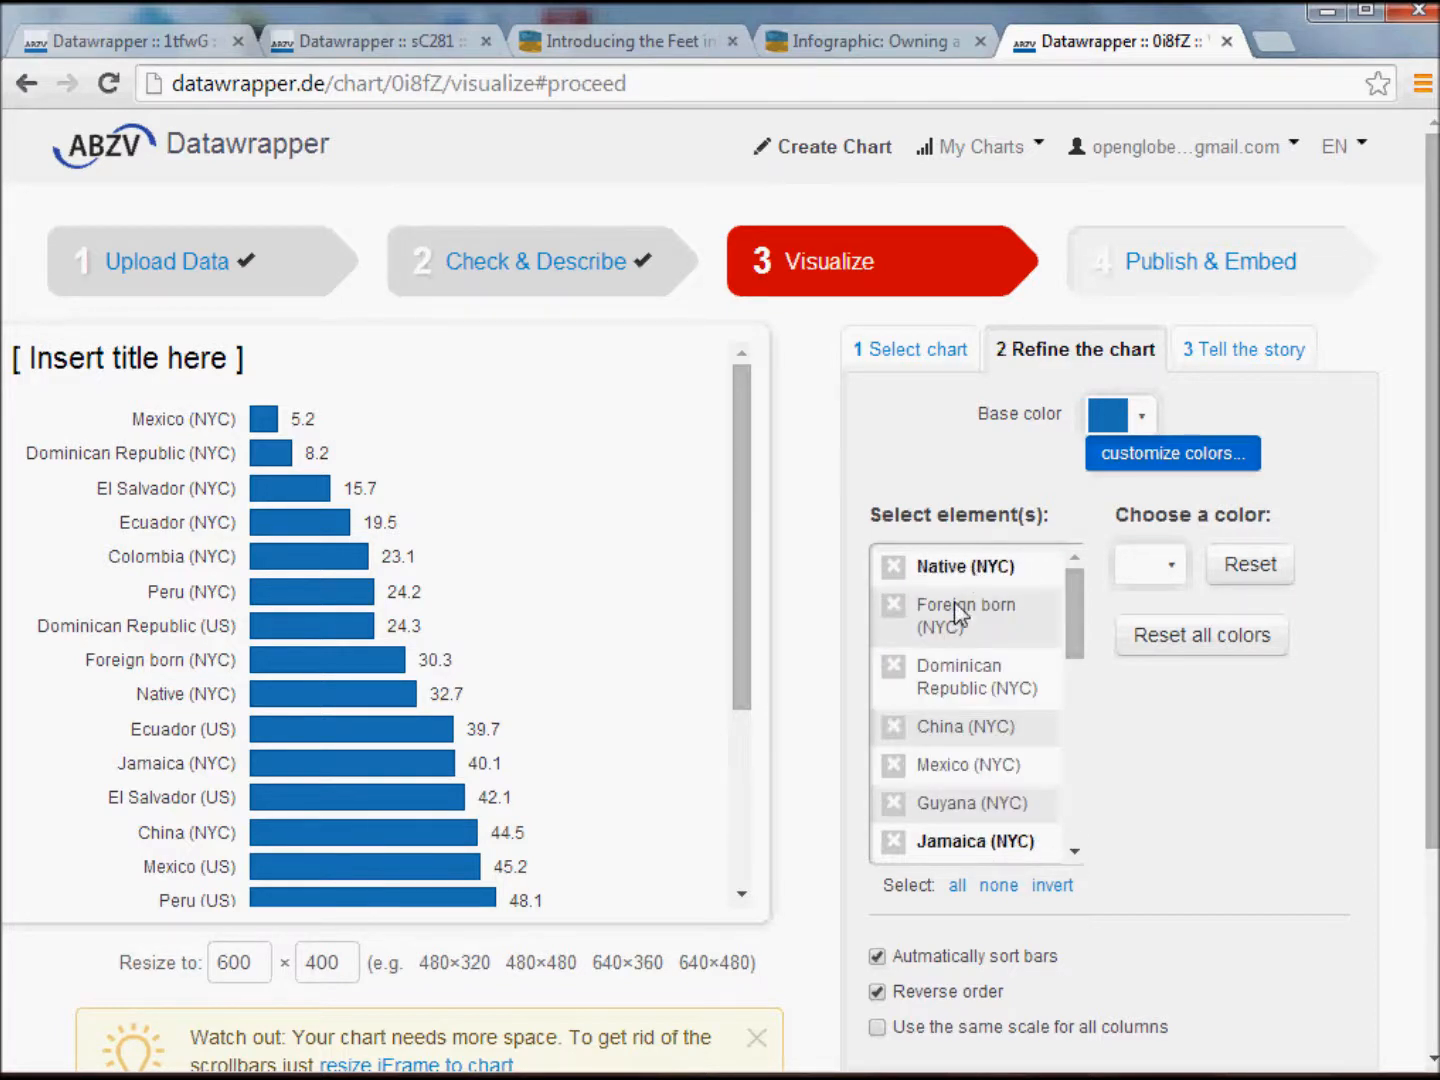
{"action": "left_click", "coordinate": [960, 612], "text": "ctrl"}
{"action": "left_click", "coordinate": [950, 703], "text": "ctrl"}
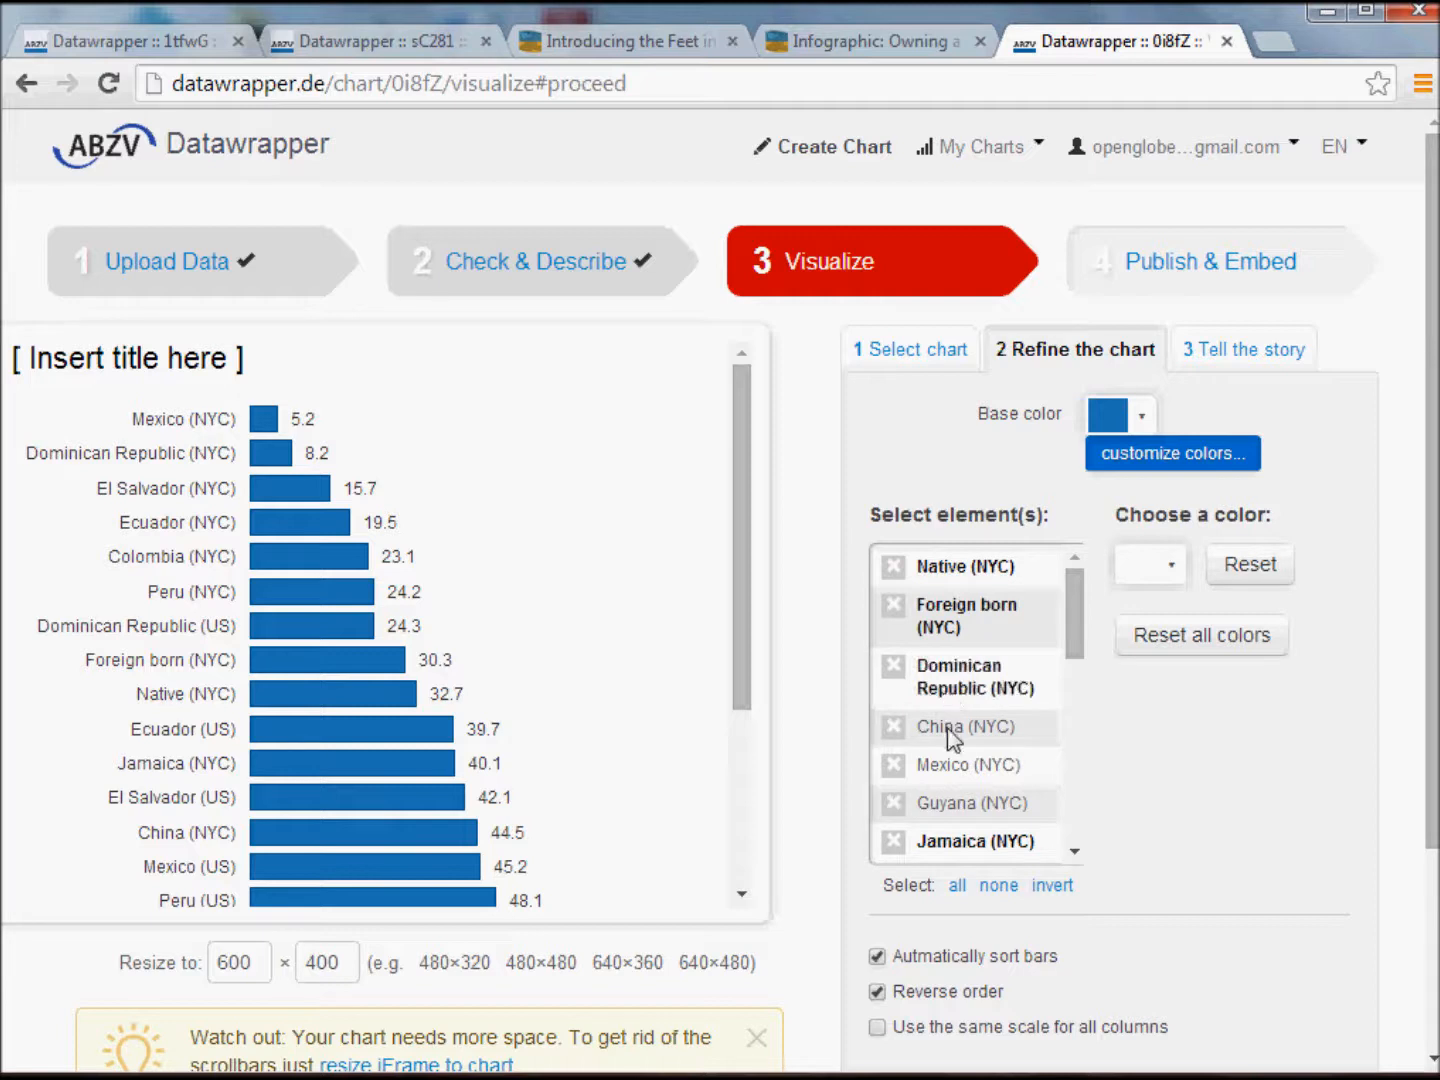
{"action": "left_click", "coordinate": [952, 738], "text": "ctrl"}
{"action": "left_click", "coordinate": [949, 765], "text": "ctrl"}
{"action": "left_click", "coordinate": [957, 806], "text": "ctrl"}
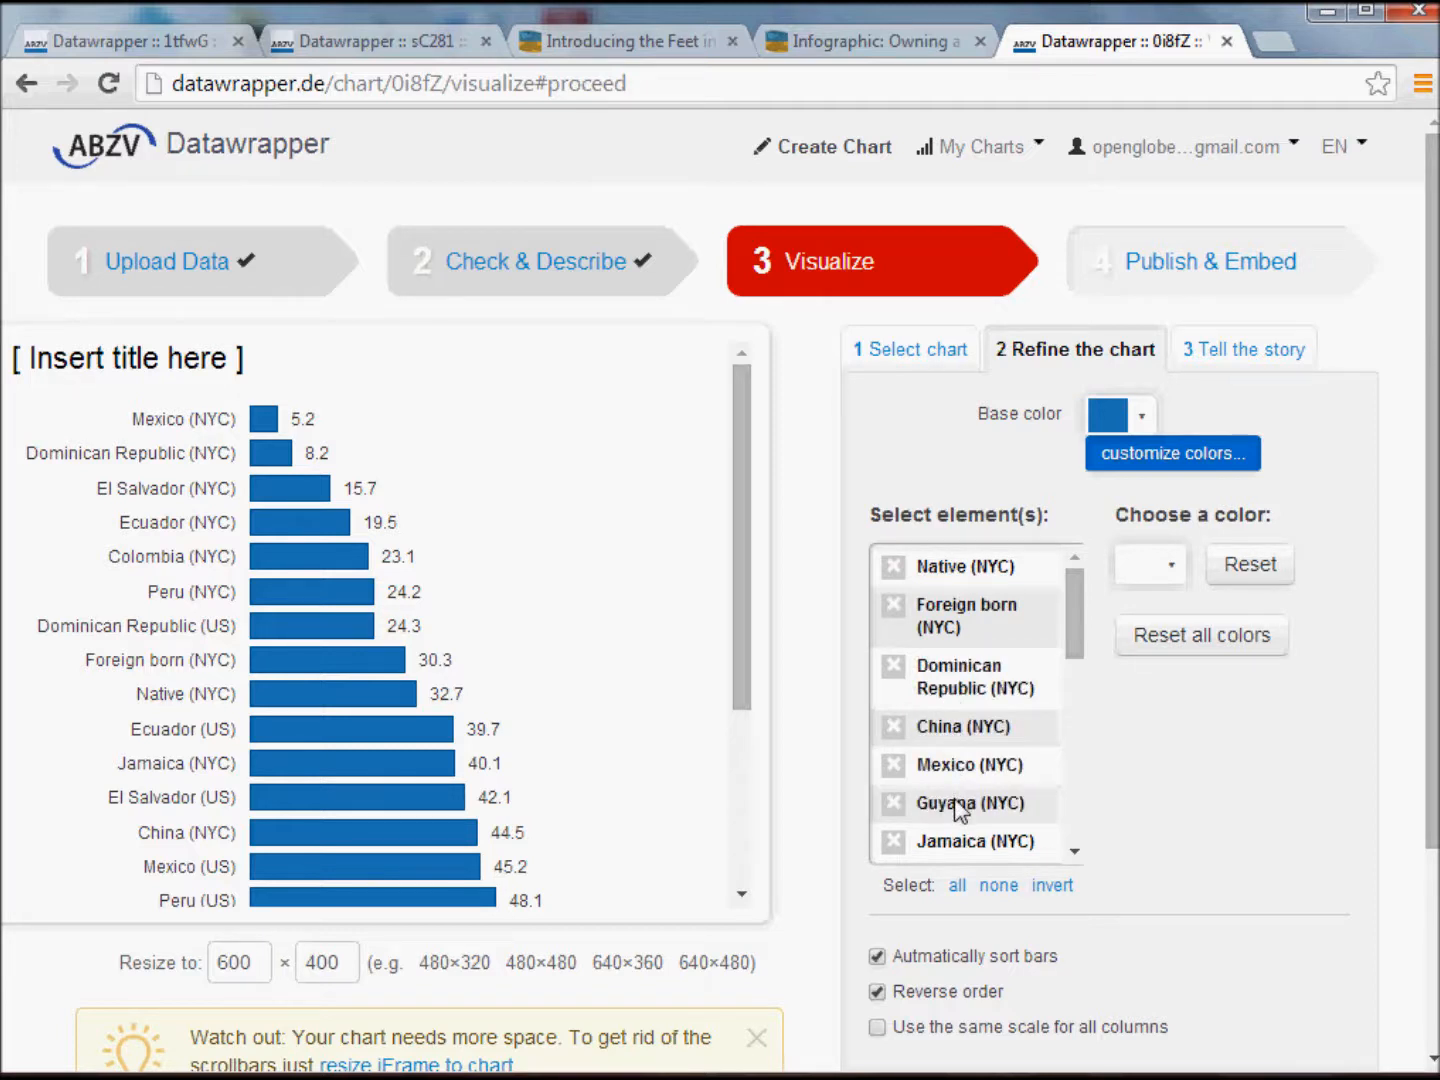
Add the El Salvador, Colombia, Ecuador and Peru (NYC) elements to the color selection.
{"action": "left_click", "coordinate": [1075, 852]}
{"action": "left_click", "coordinate": [1076, 851]}
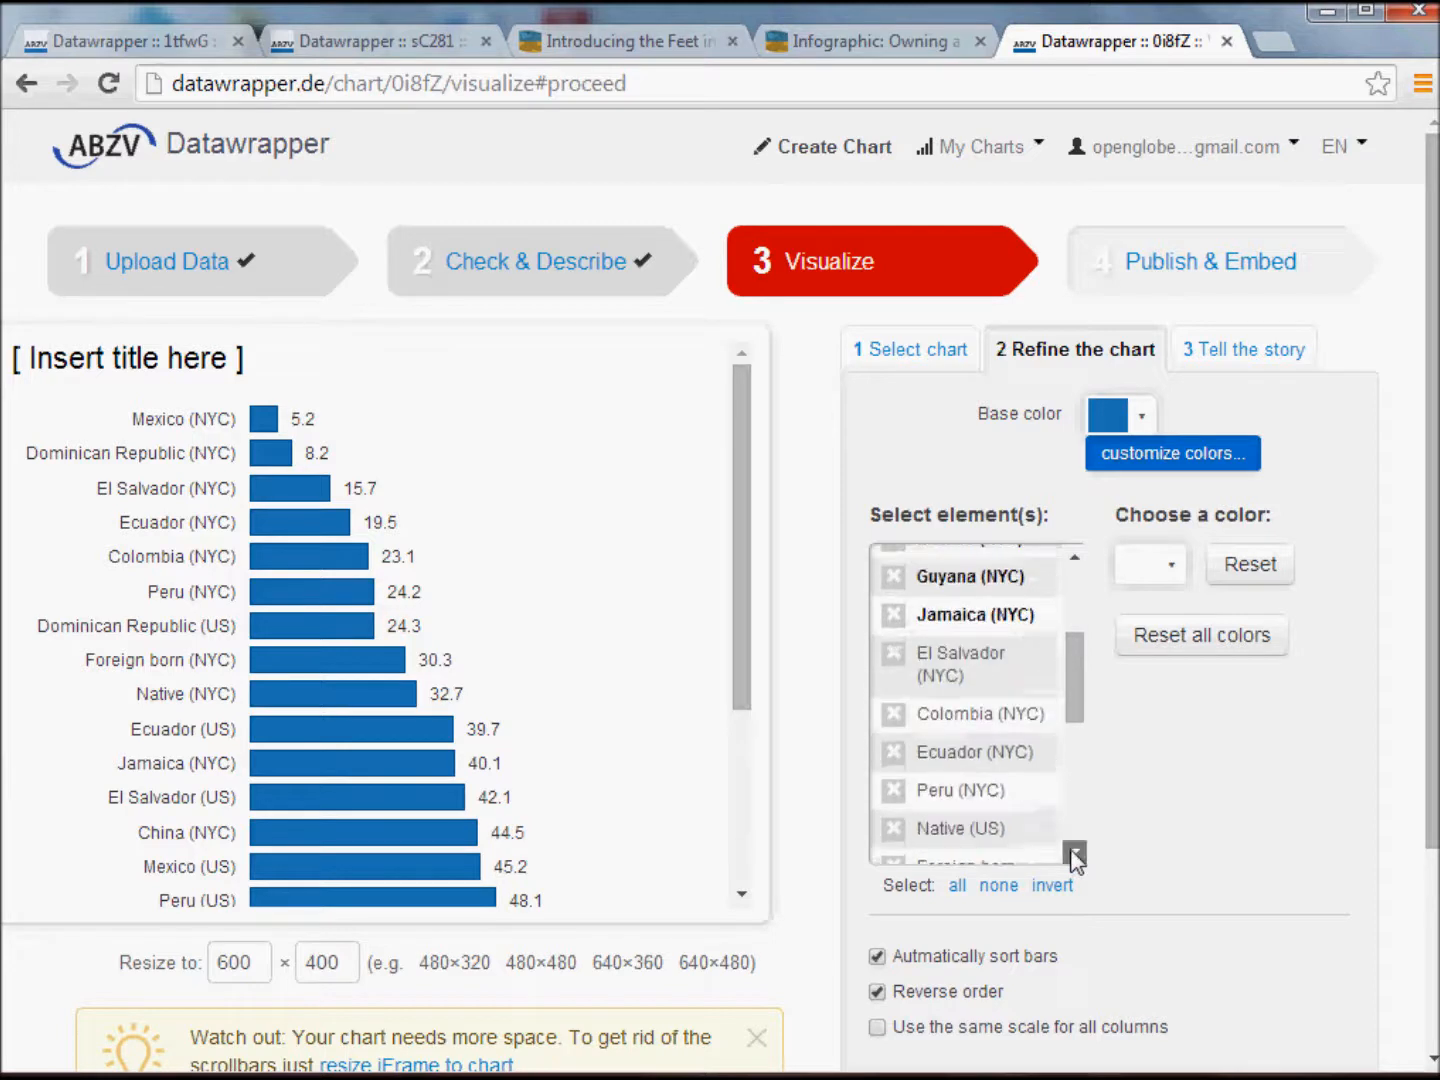
{"action": "left_click", "coordinate": [1075, 852]}
{"action": "left_click", "coordinate": [941, 612], "text": "ctrl"}
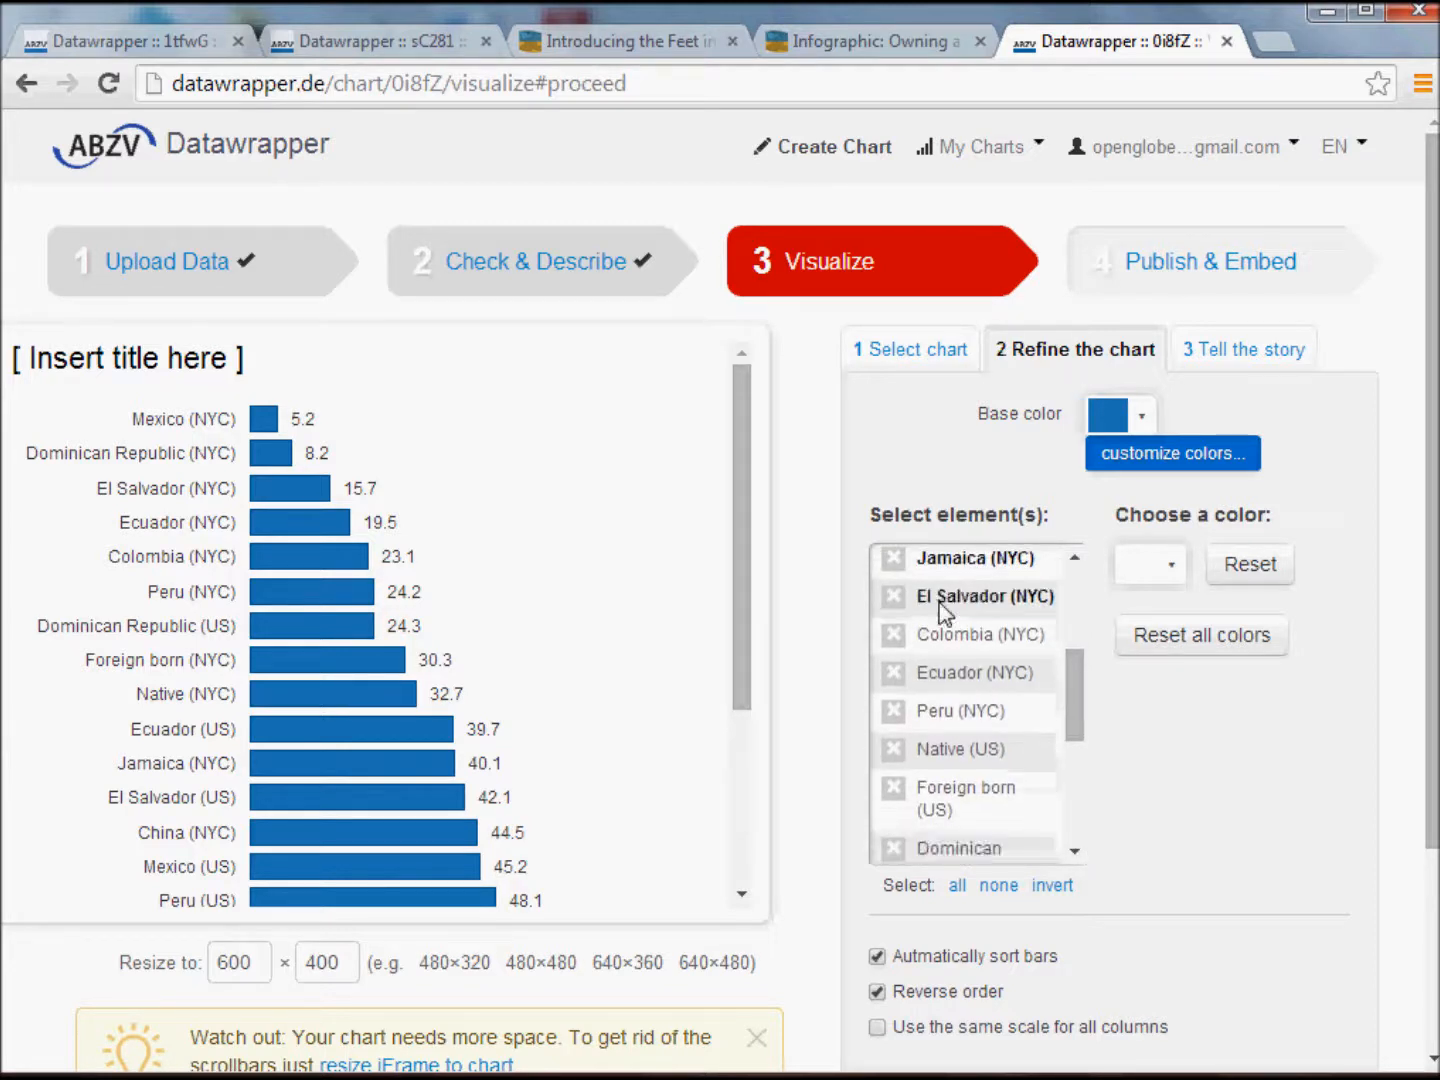
{"action": "left_click", "coordinate": [944, 635], "text": "ctrl"}
{"action": "left_click", "coordinate": [949, 673], "text": "ctrl"}
{"action": "left_click", "coordinate": [942, 711], "text": "ctrl"}
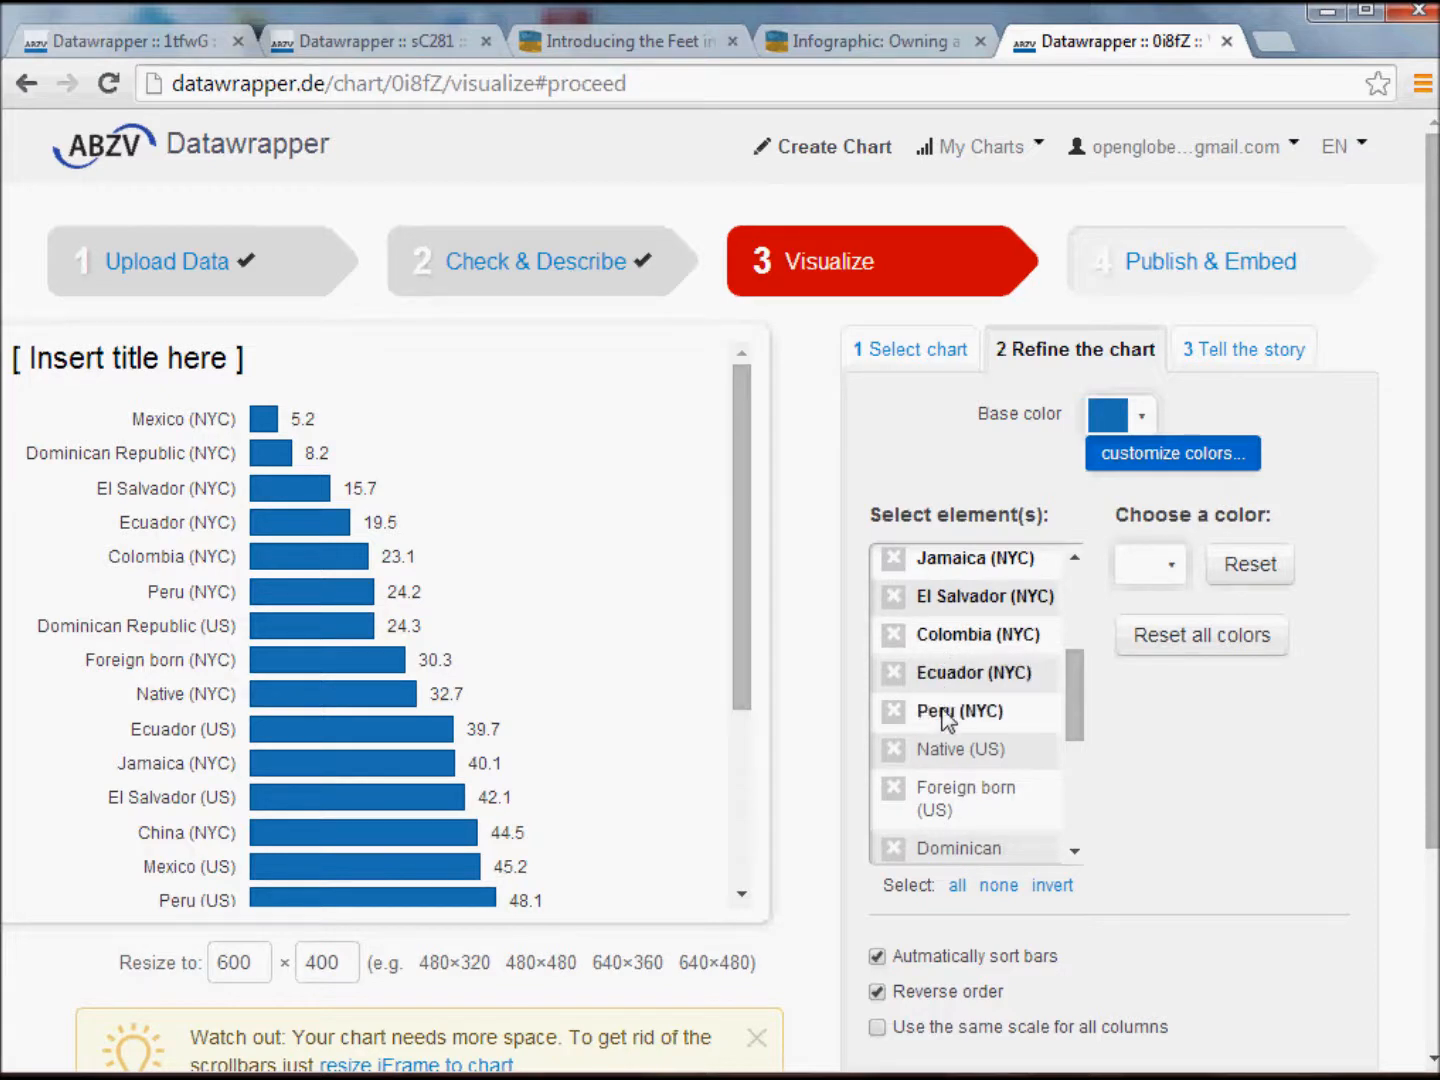
{"action": "left_click_drag", "start_coordinate": [1068, 729], "coordinate": [1062, 619]}
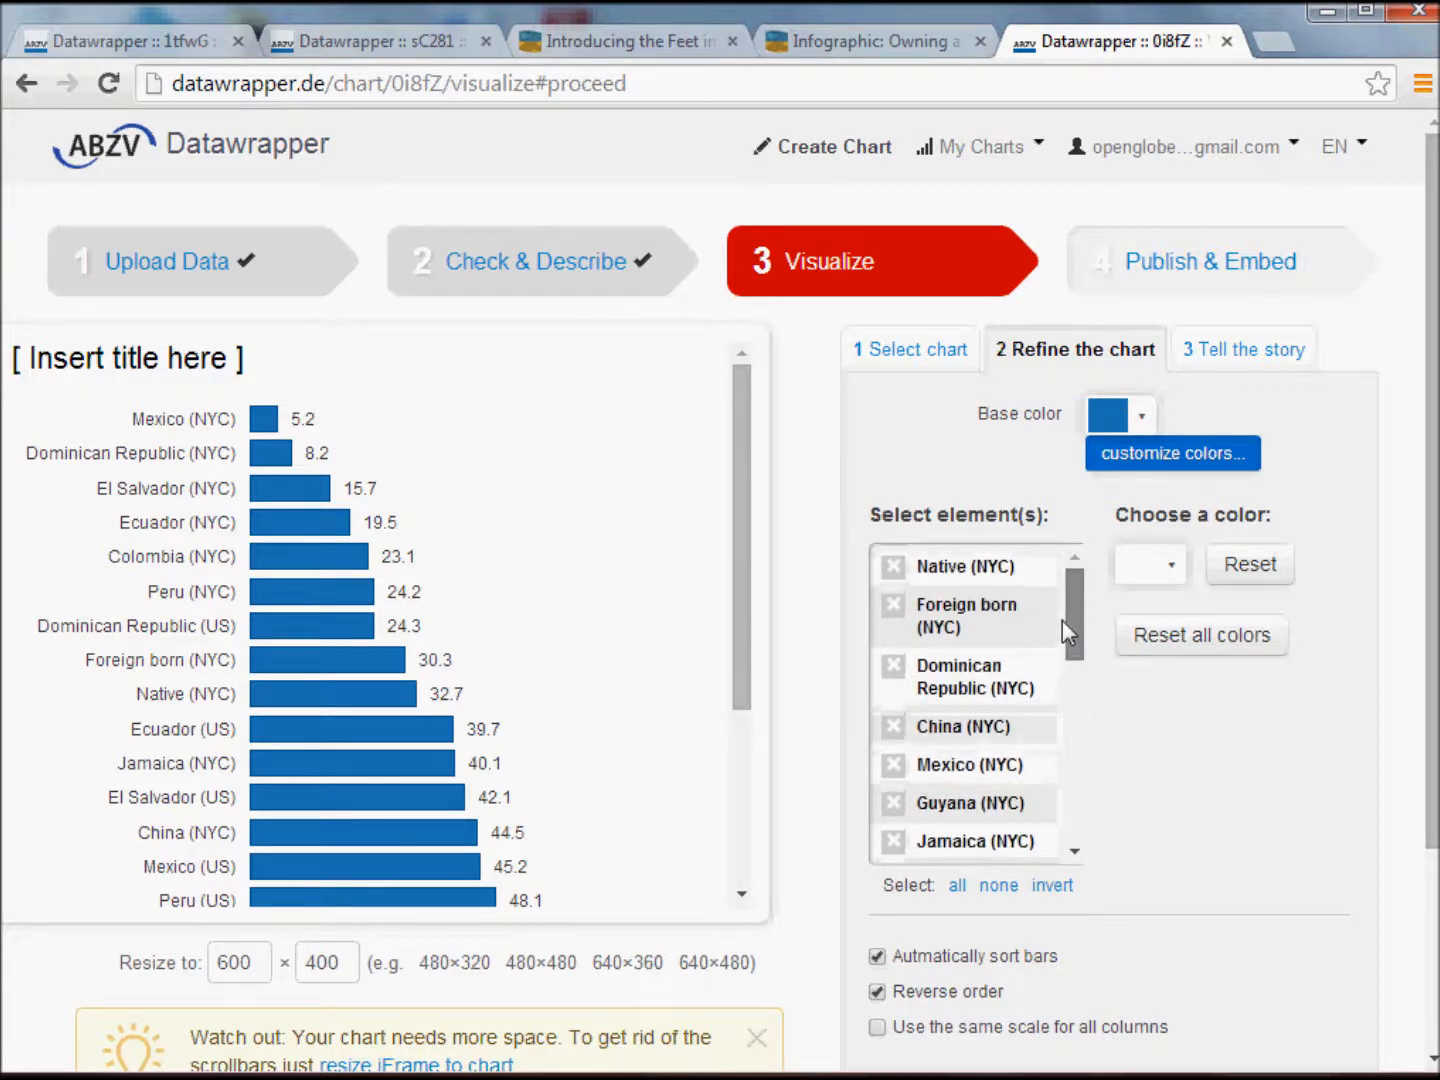
Color the selected NYC elements orange (#ff7f0e) and proceed to the chart's title, description and source settings.
{"action": "left_click", "coordinate": [1166, 568]}
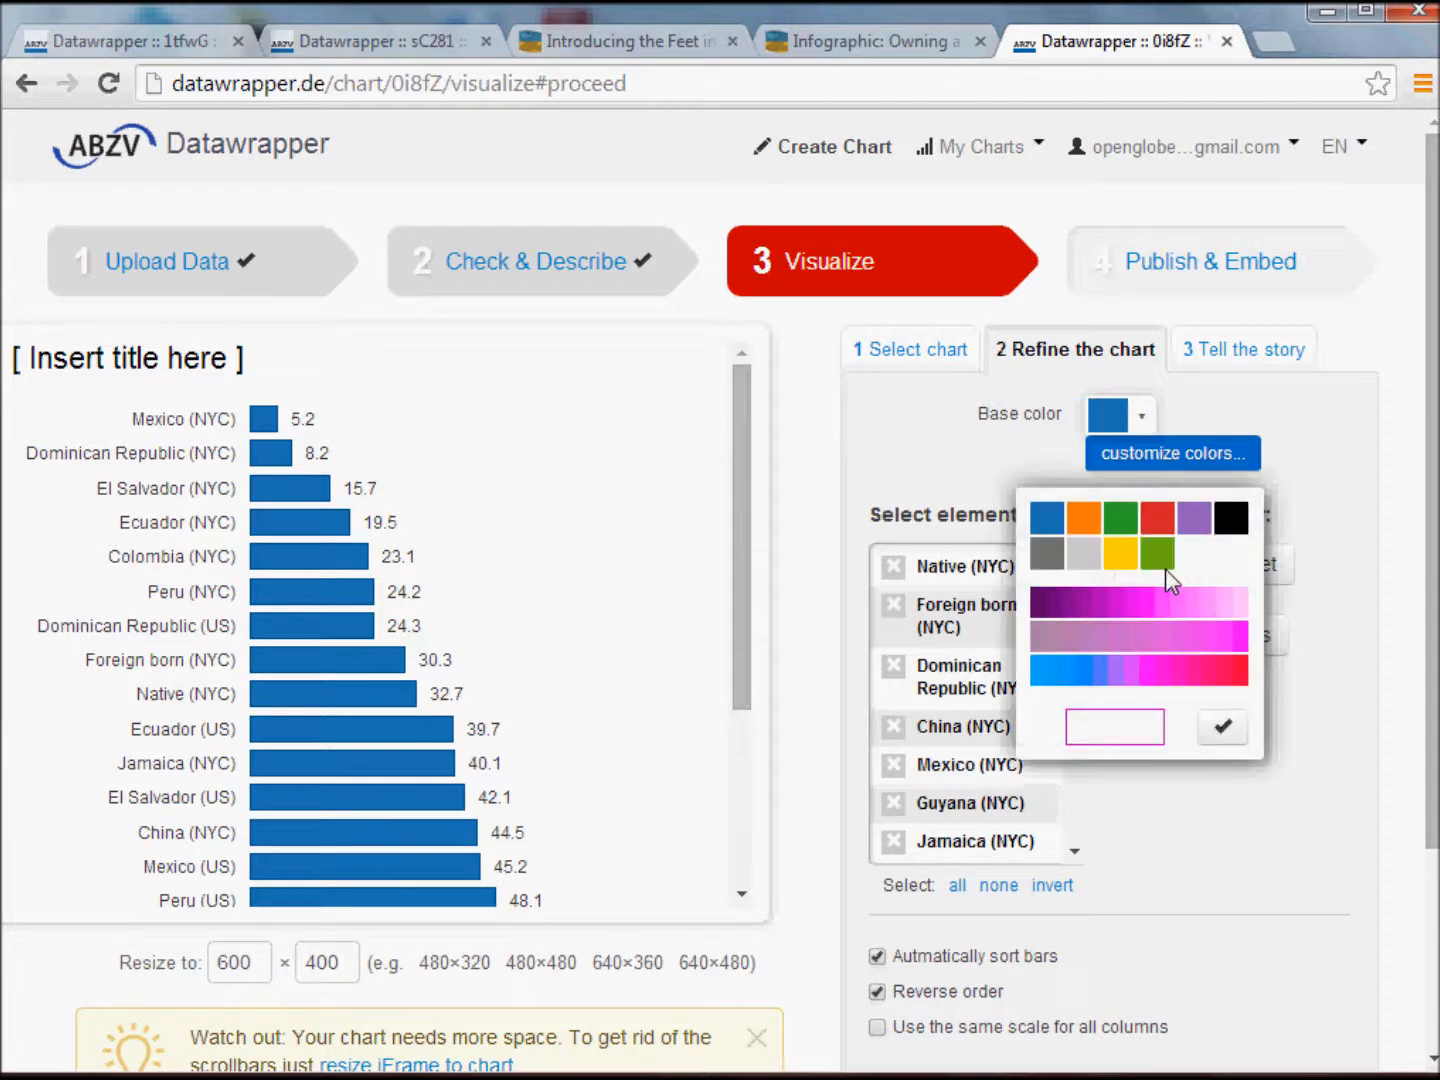
{"action": "left_click", "coordinate": [1084, 517]}
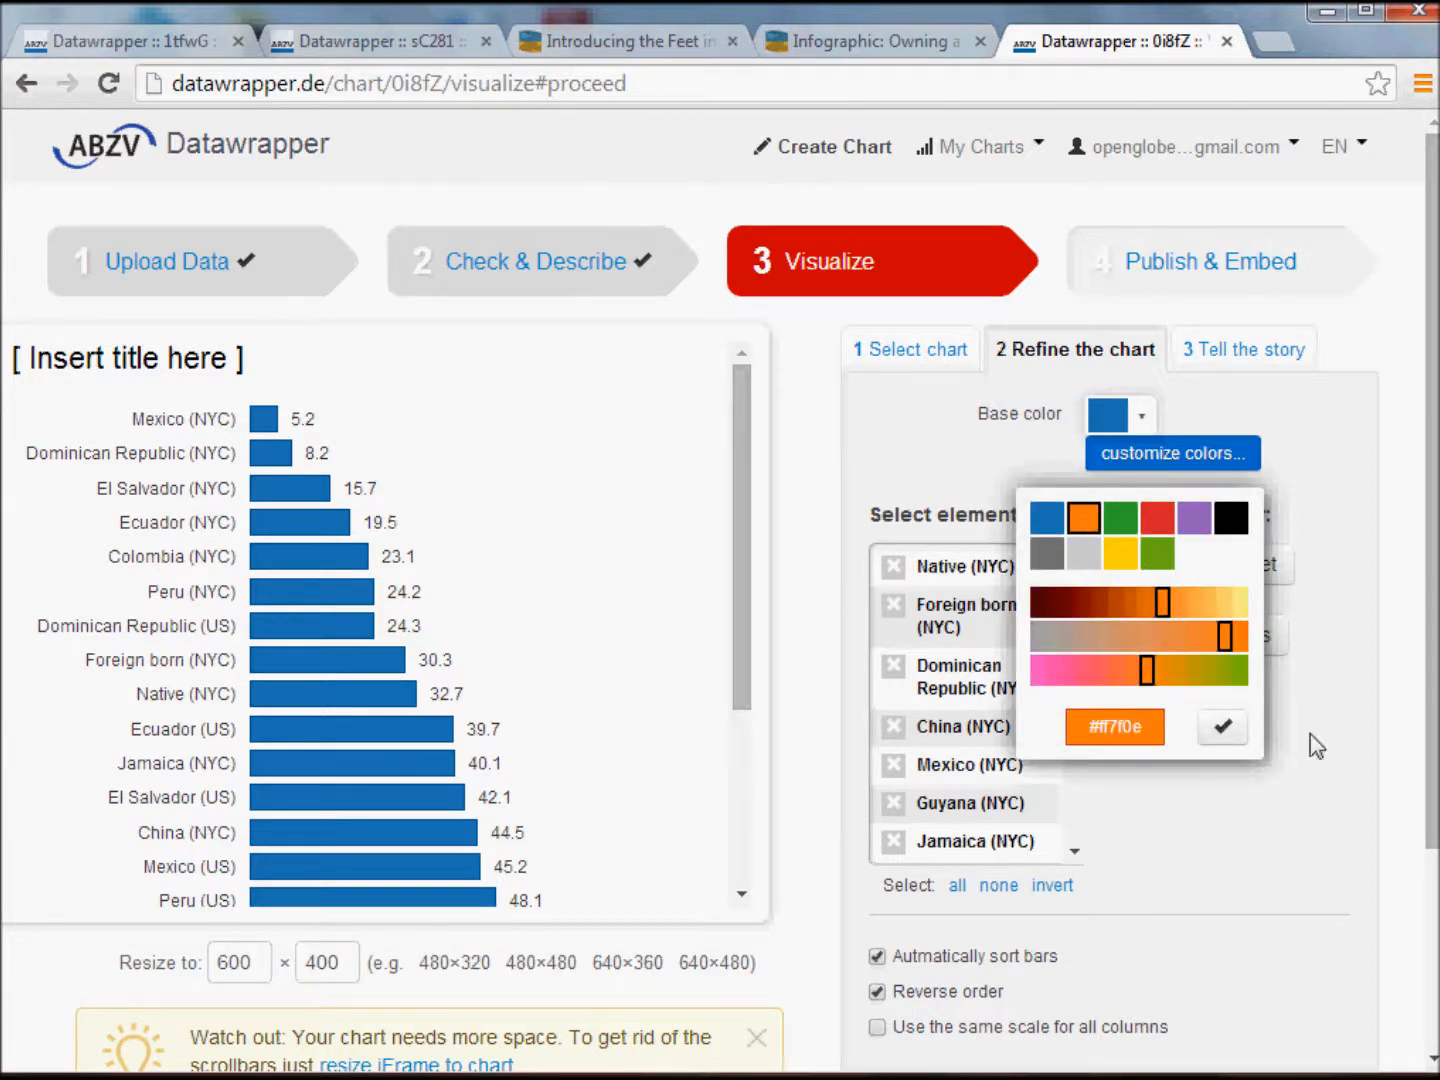
{"action": "left_click", "coordinate": [1238, 734]}
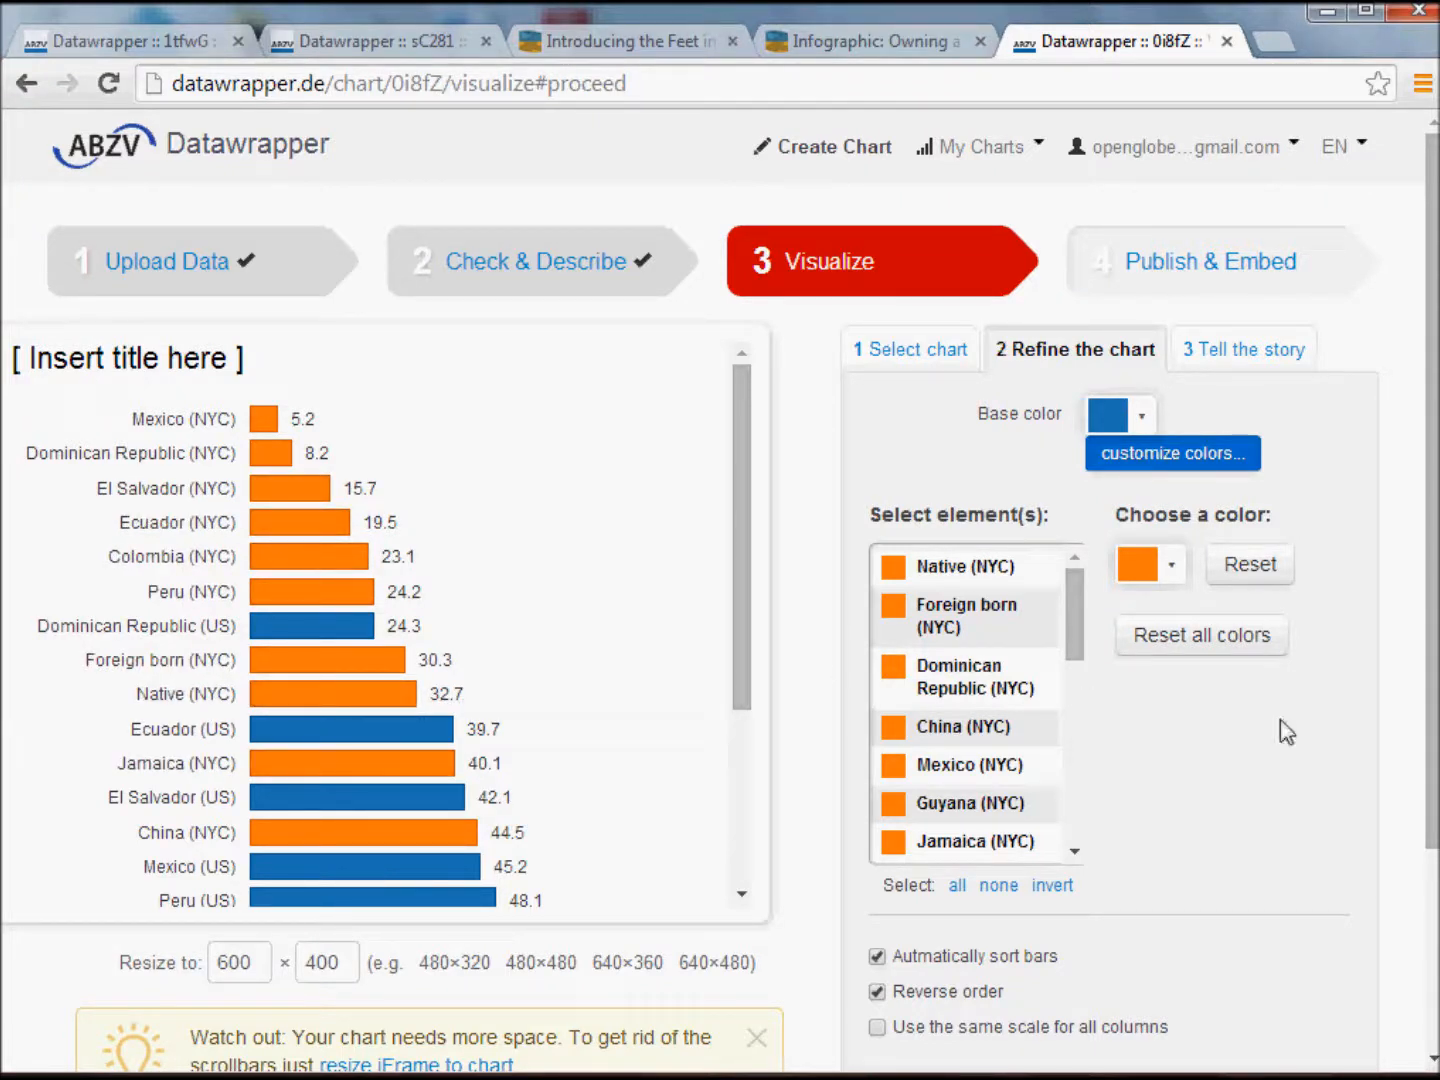
{"action": "scroll", "coordinate": [1408, 607], "scroll_direction": "down", "scroll_amount": 2}
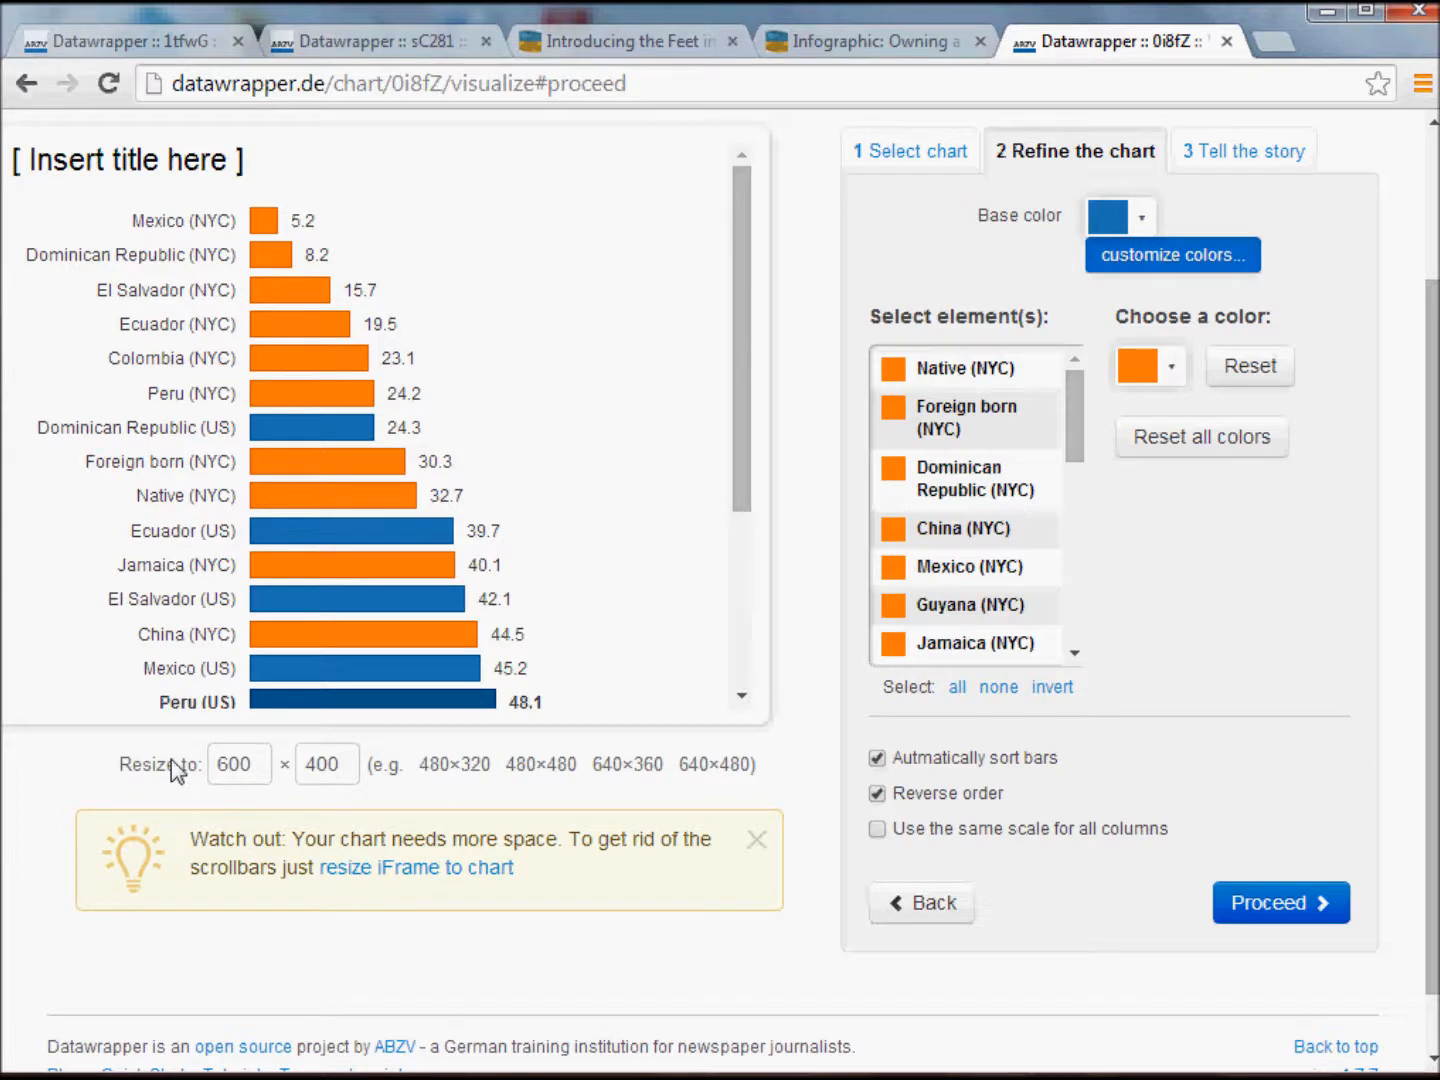
{"action": "left_click", "coordinate": [265, 765]}
{"action": "left_click", "coordinate": [1267, 913]}
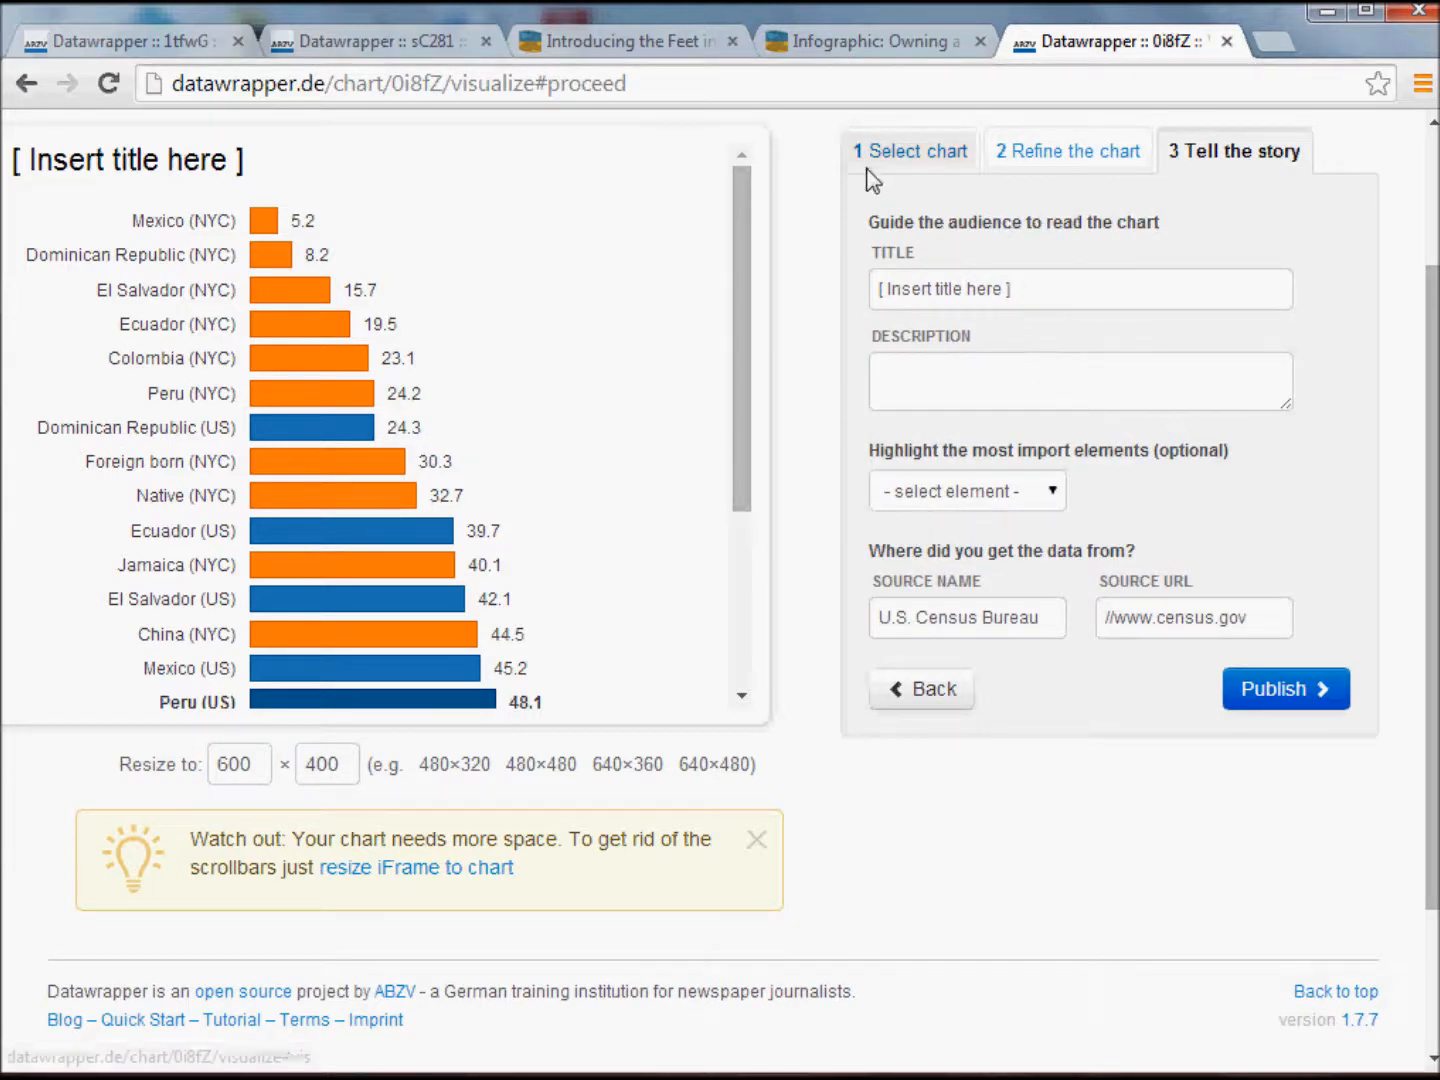
Copy the infographic's headline "Home ownership rates vary widely among immigrant groups" into the chart title, replacing the placeholder.
{"action": "left_click", "coordinate": [852, 39]}
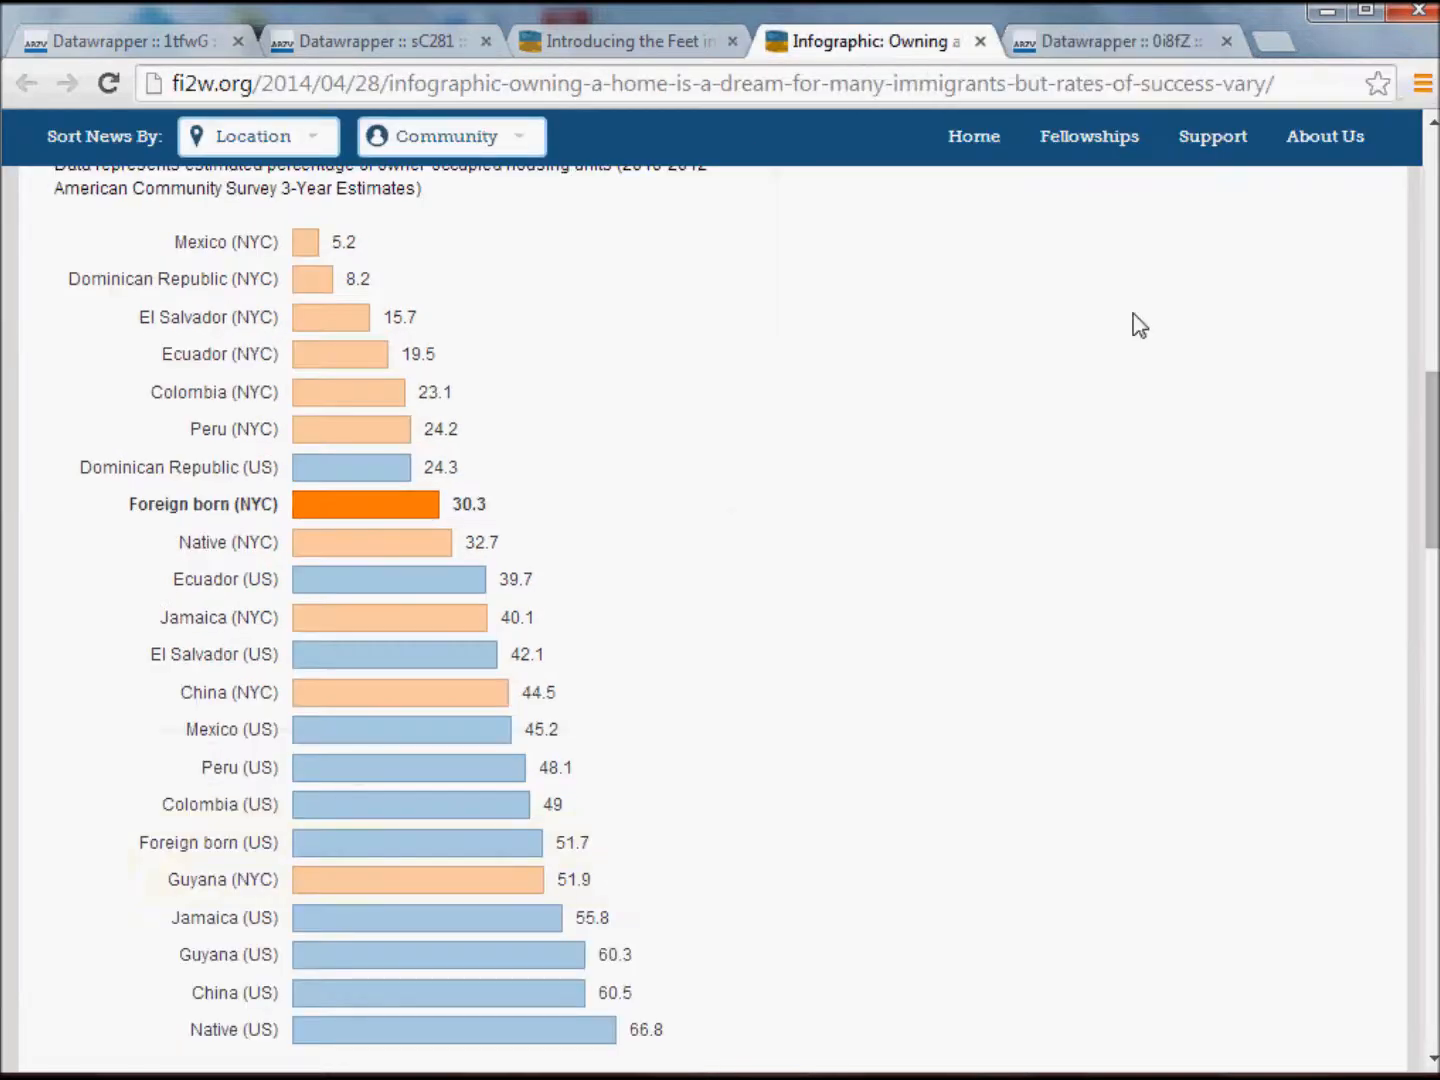
{"action": "left_click_drag", "start_coordinate": [1432, 493], "coordinate": [1424, 418]}
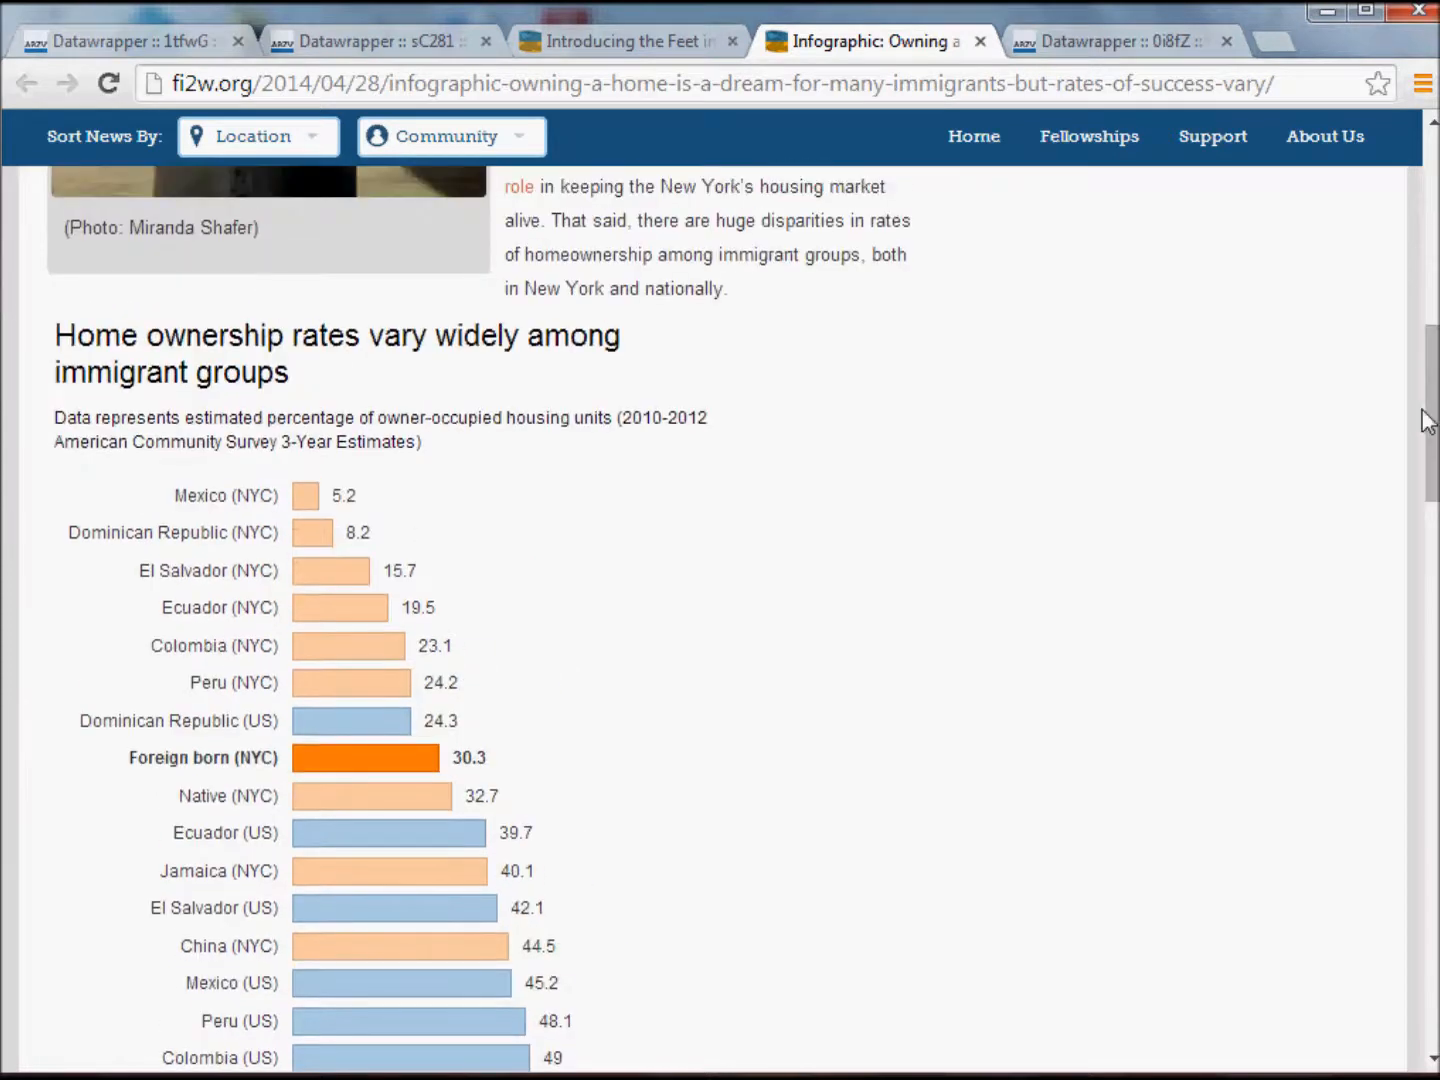
{"action": "left_click_drag", "start_coordinate": [278, 373], "coordinate": [57, 342]}
{"action": "key", "text": "ctrl+c"}
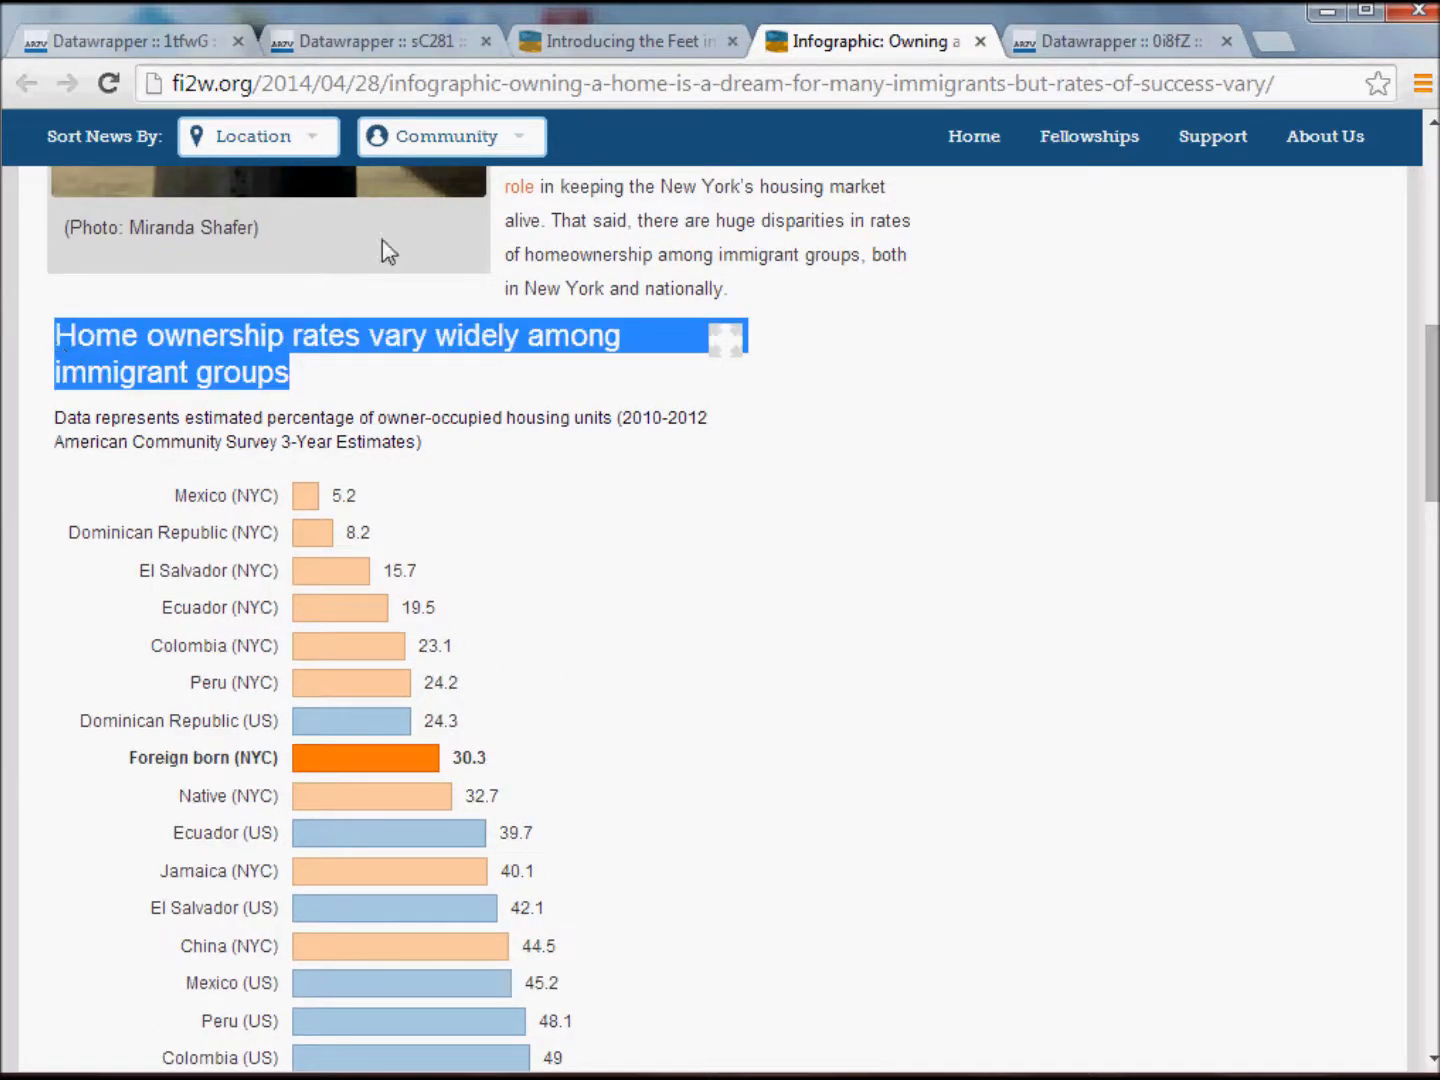
{"action": "left_click", "coordinate": [1083, 41]}
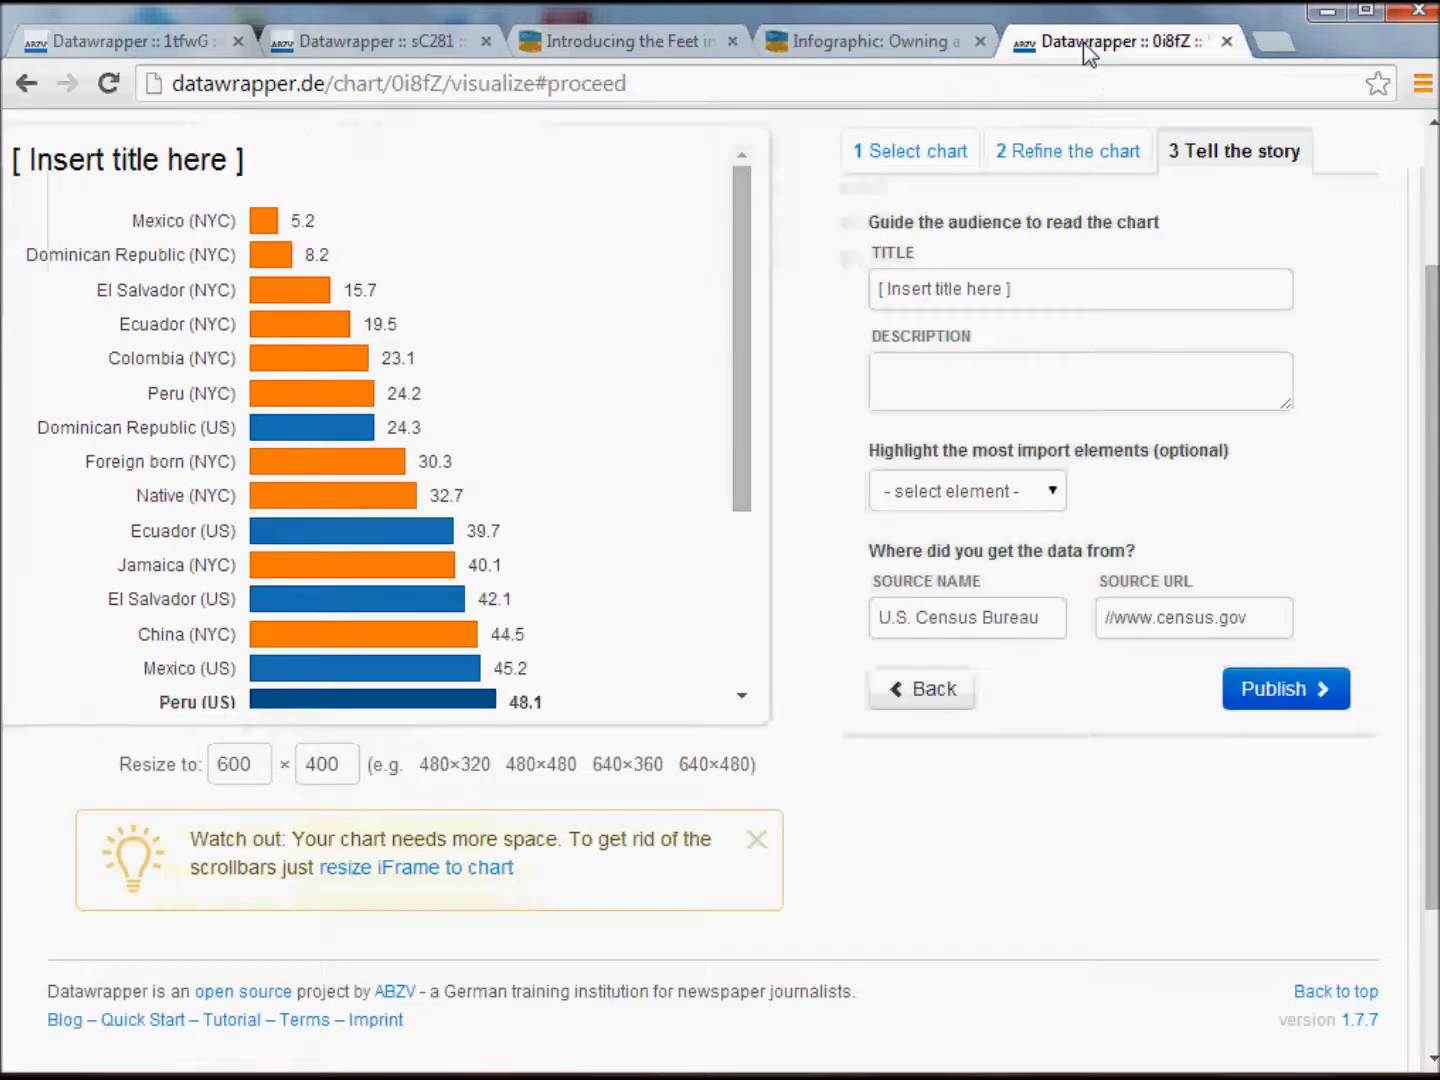
{"action": "left_click", "coordinate": [1078, 302]}
{"action": "left_click_drag", "start_coordinate": [1077, 297], "coordinate": [803, 290]}
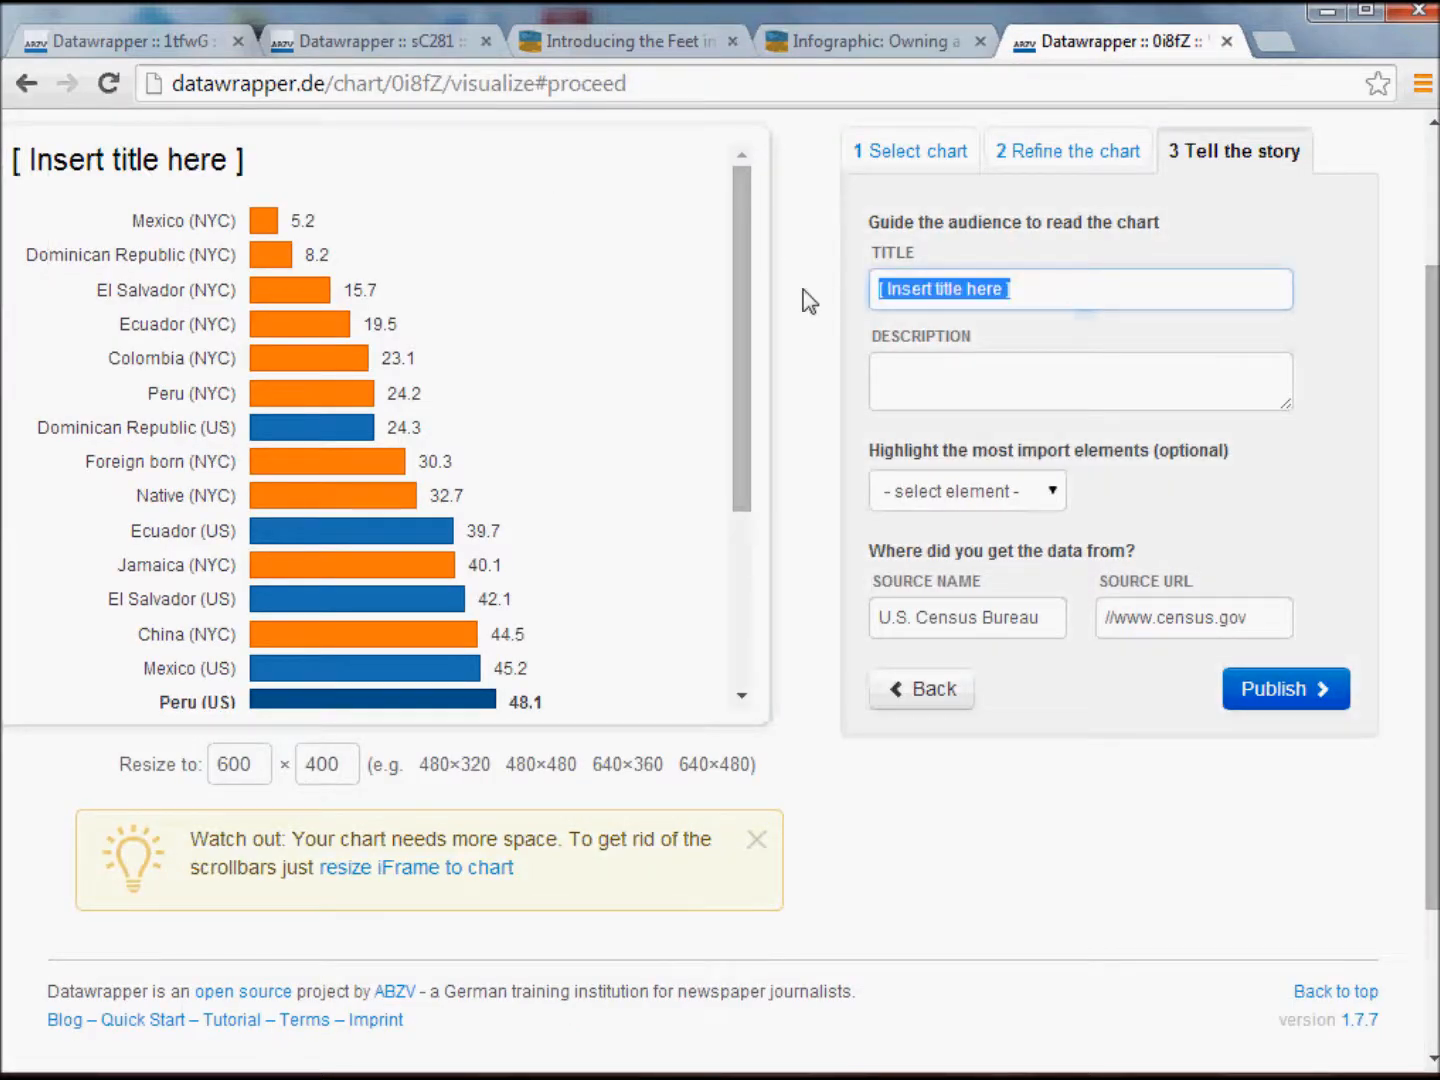
{"action": "key", "text": "ctrl+v"}
Copy the infographic's subheading about the estimated percentage of owner-occupied housing units (2010-2012 American Community Survey 3-Year Estimates) into the chart description.
{"action": "left_click", "coordinate": [959, 374]}
{"action": "left_click", "coordinate": [895, 41]}
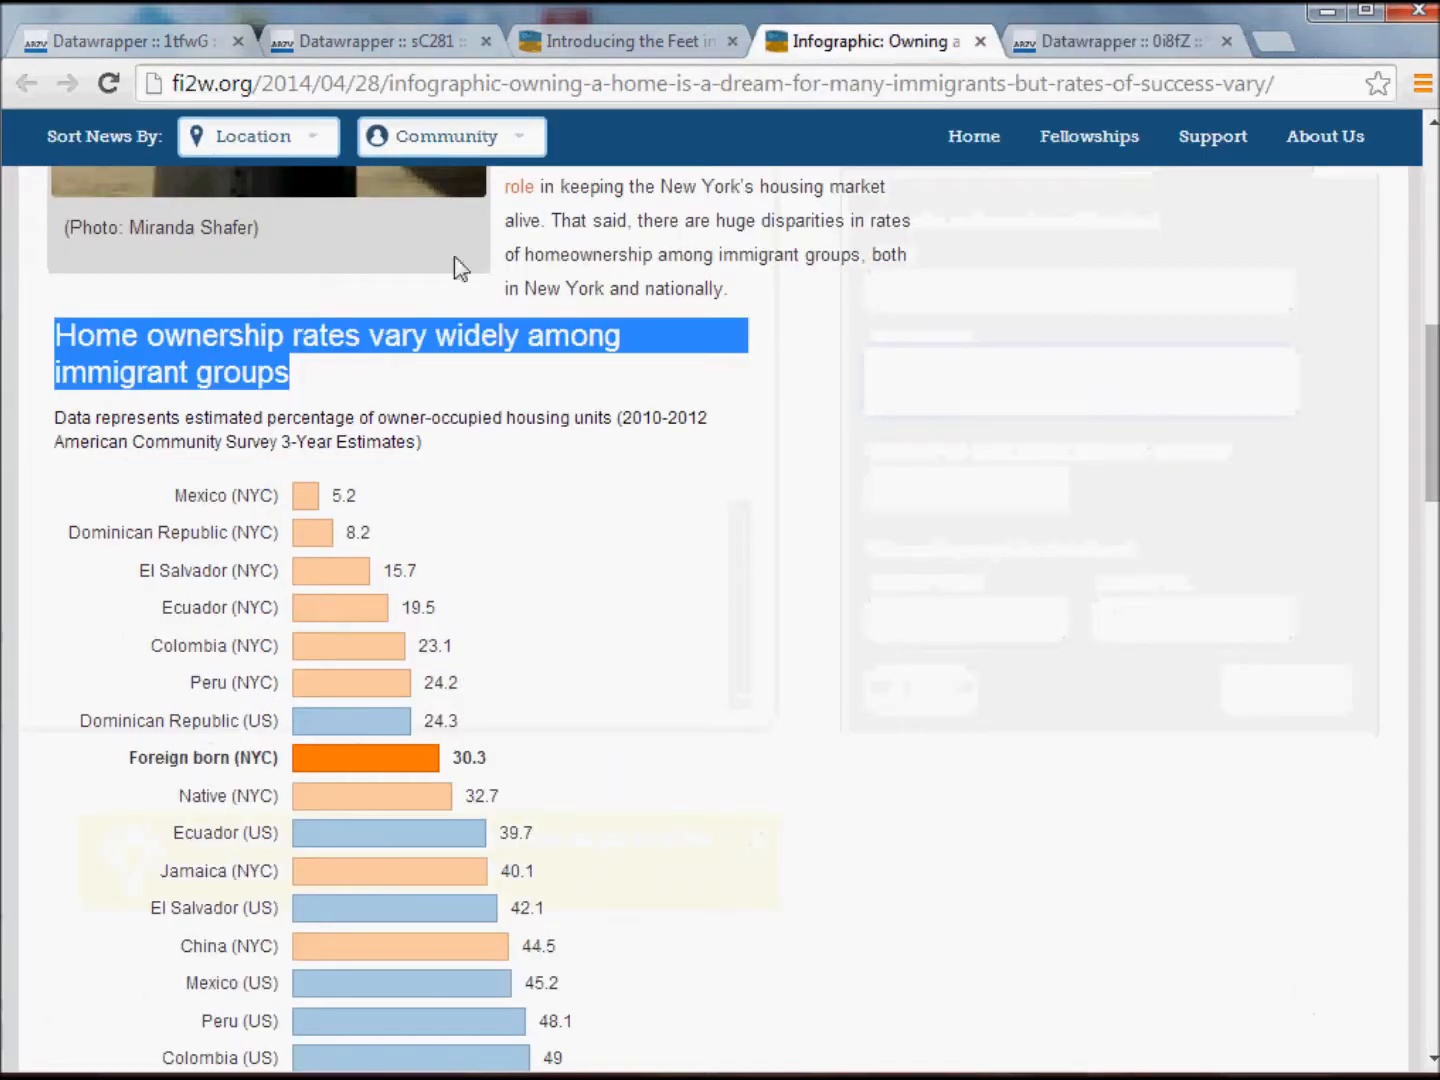
{"action": "left_click", "coordinate": [436, 462]}
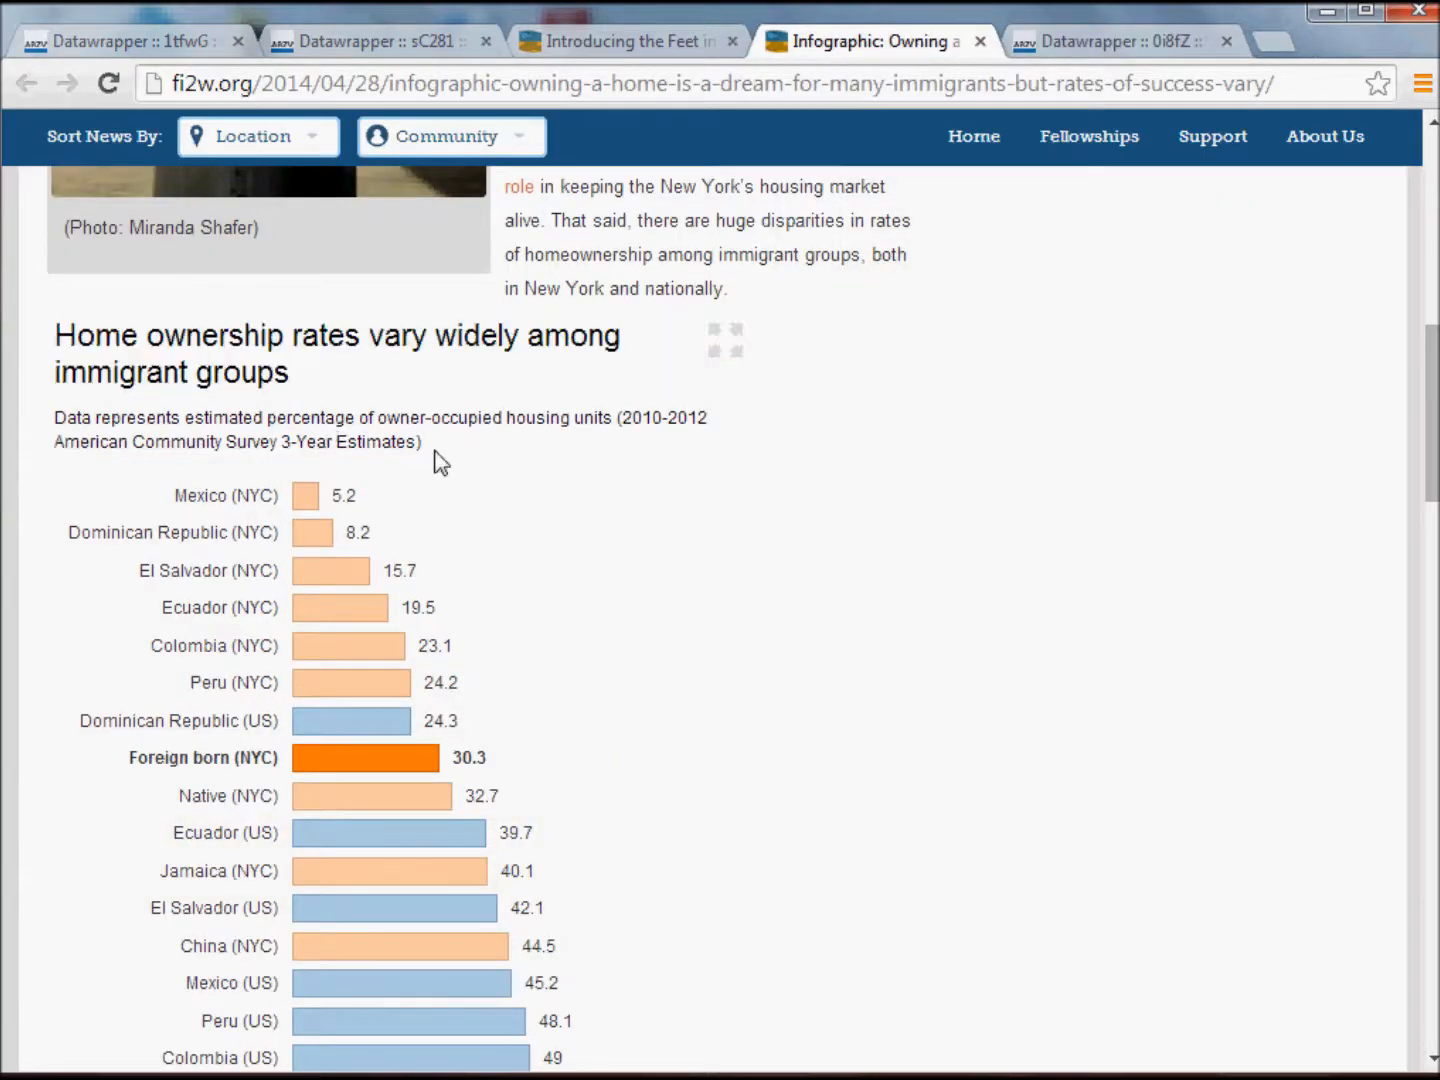
{"action": "left_click_drag", "start_coordinate": [423, 444], "coordinate": [53, 417]}
{"action": "key", "text": "ctrl+c"}
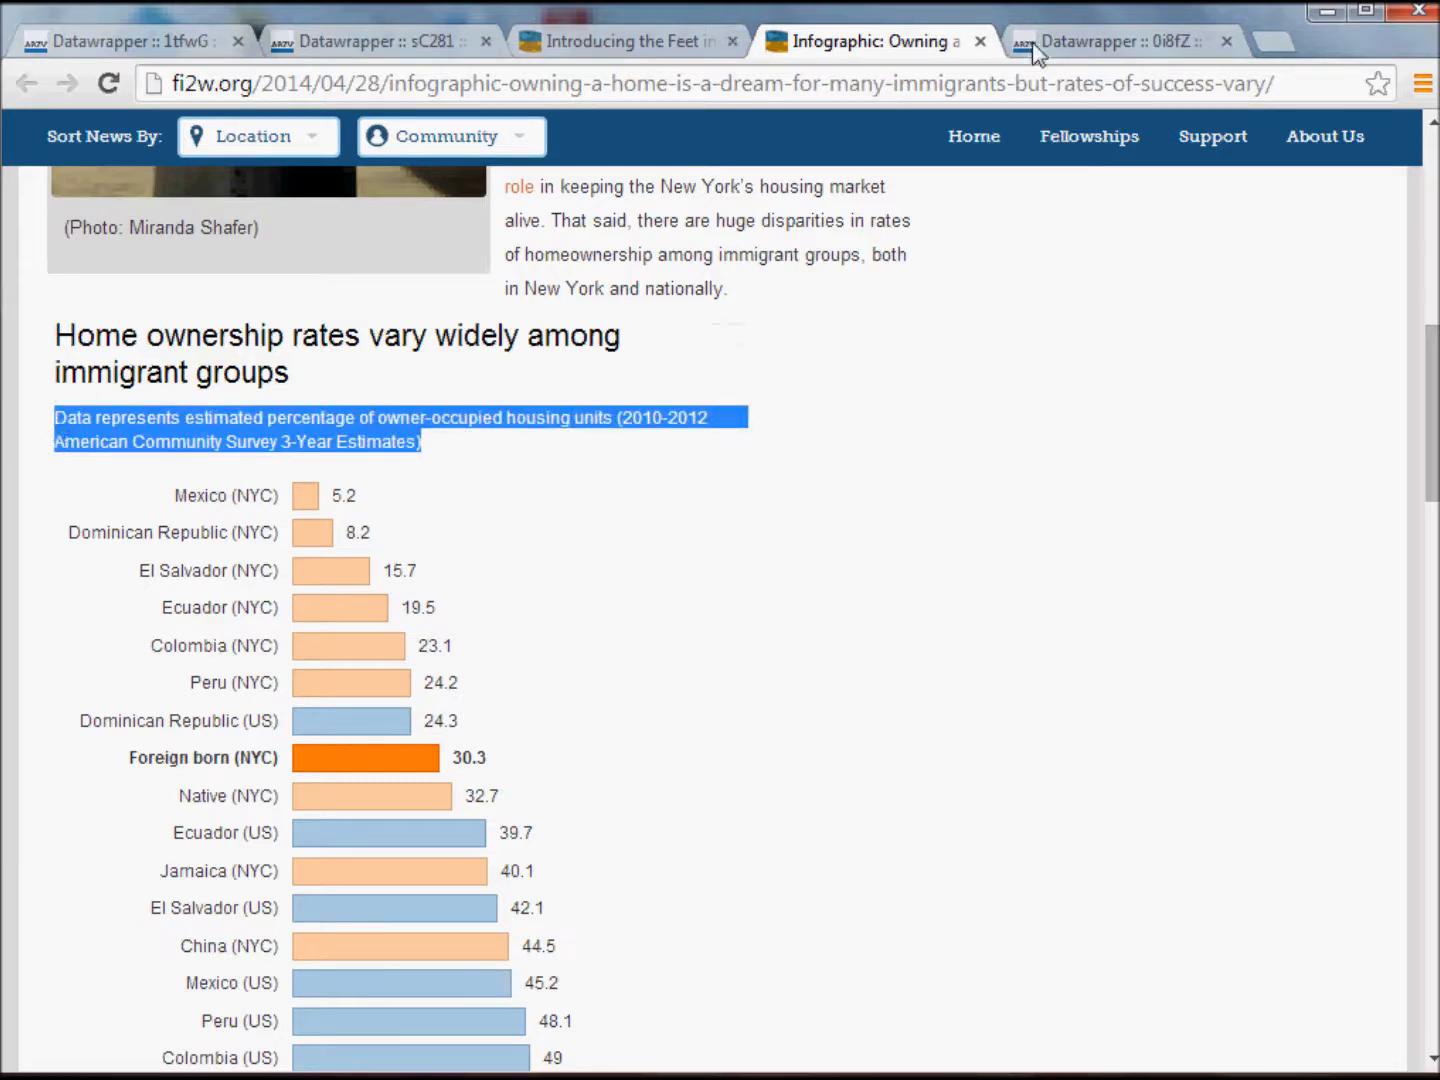
{"action": "left_click", "coordinate": [1059, 37]}
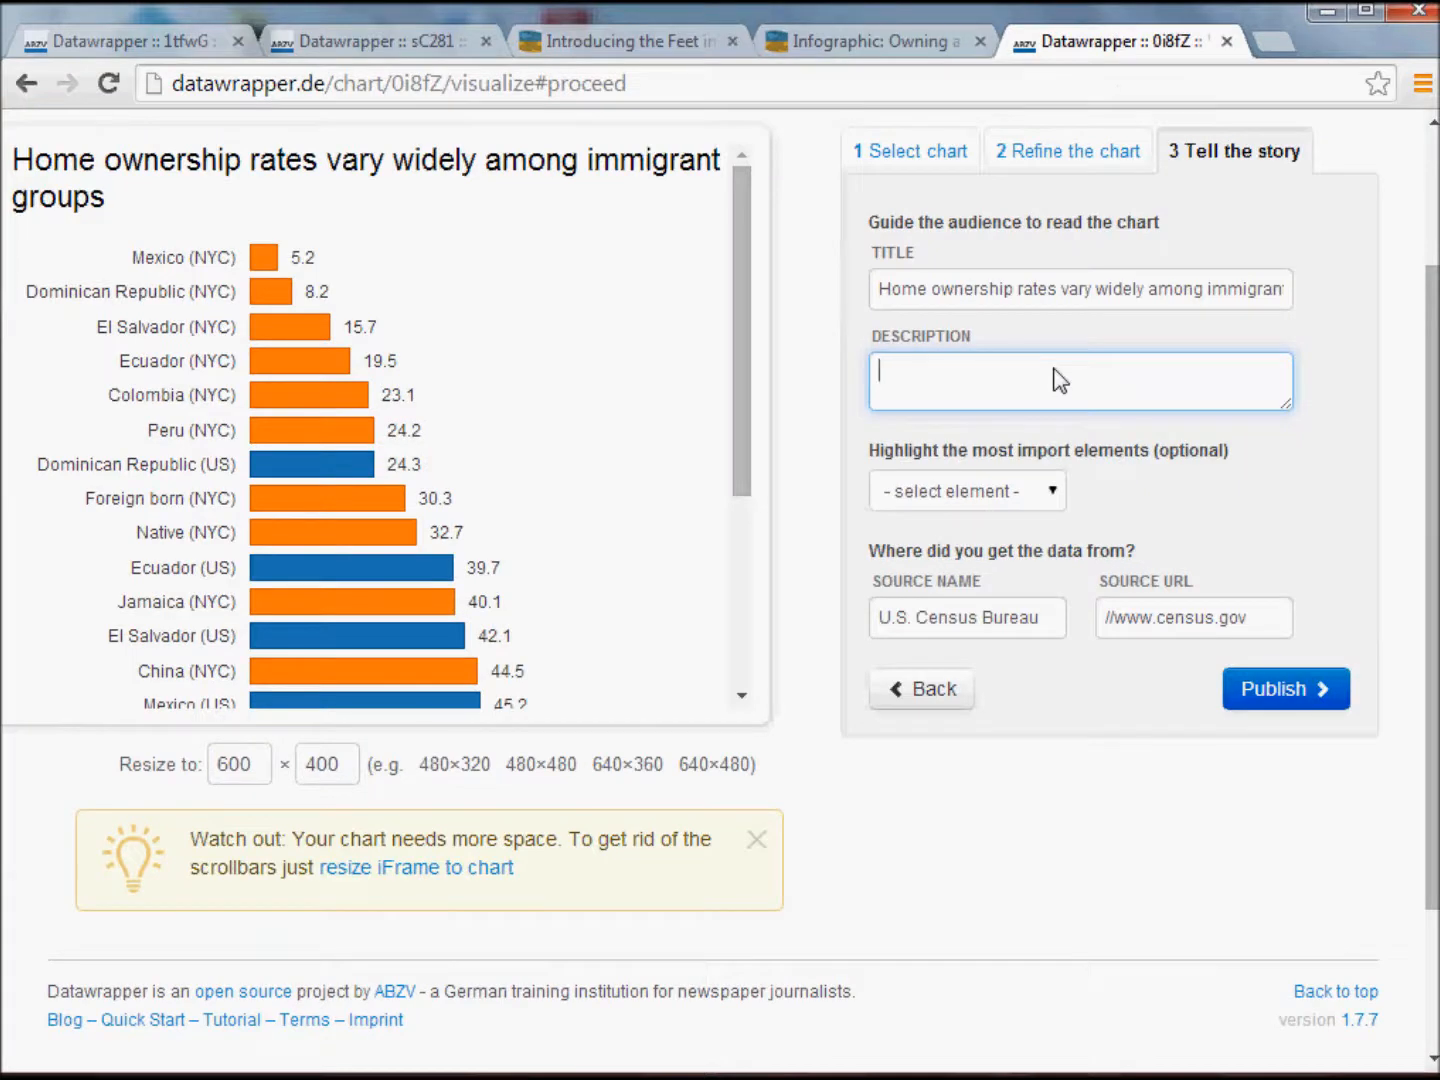
{"action": "key", "text": "ctrl+v"}
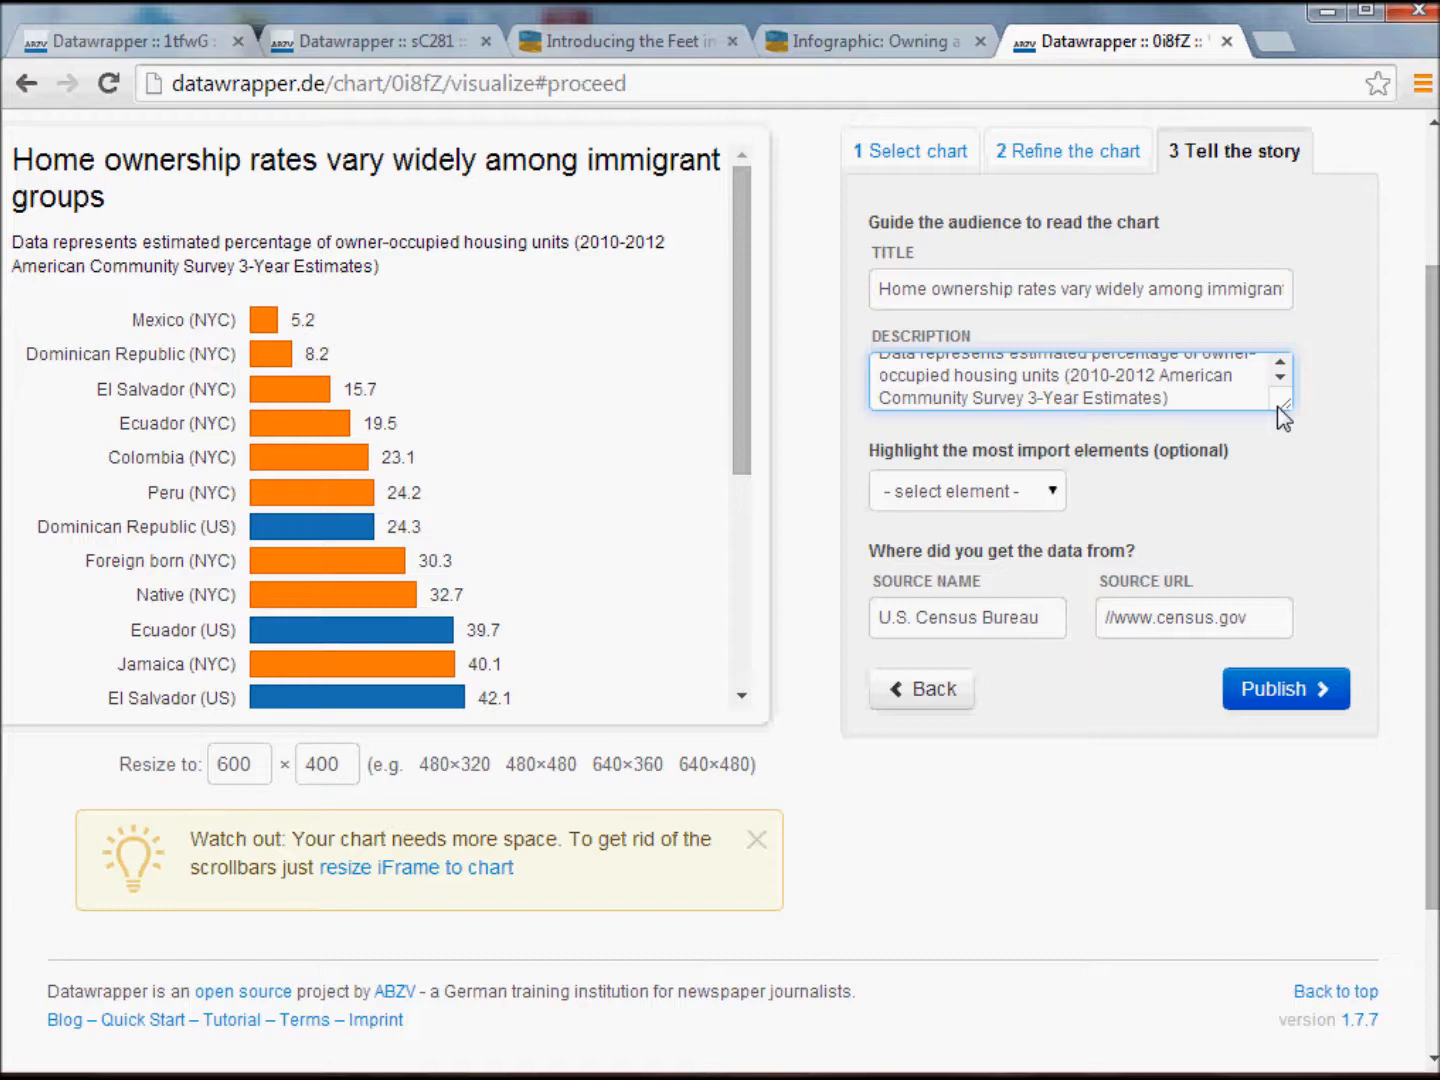
Check which bar the infographic emphasizes and highlight the Foreign born (NYC) element in the chart.
{"action": "left_click", "coordinate": [851, 49]}
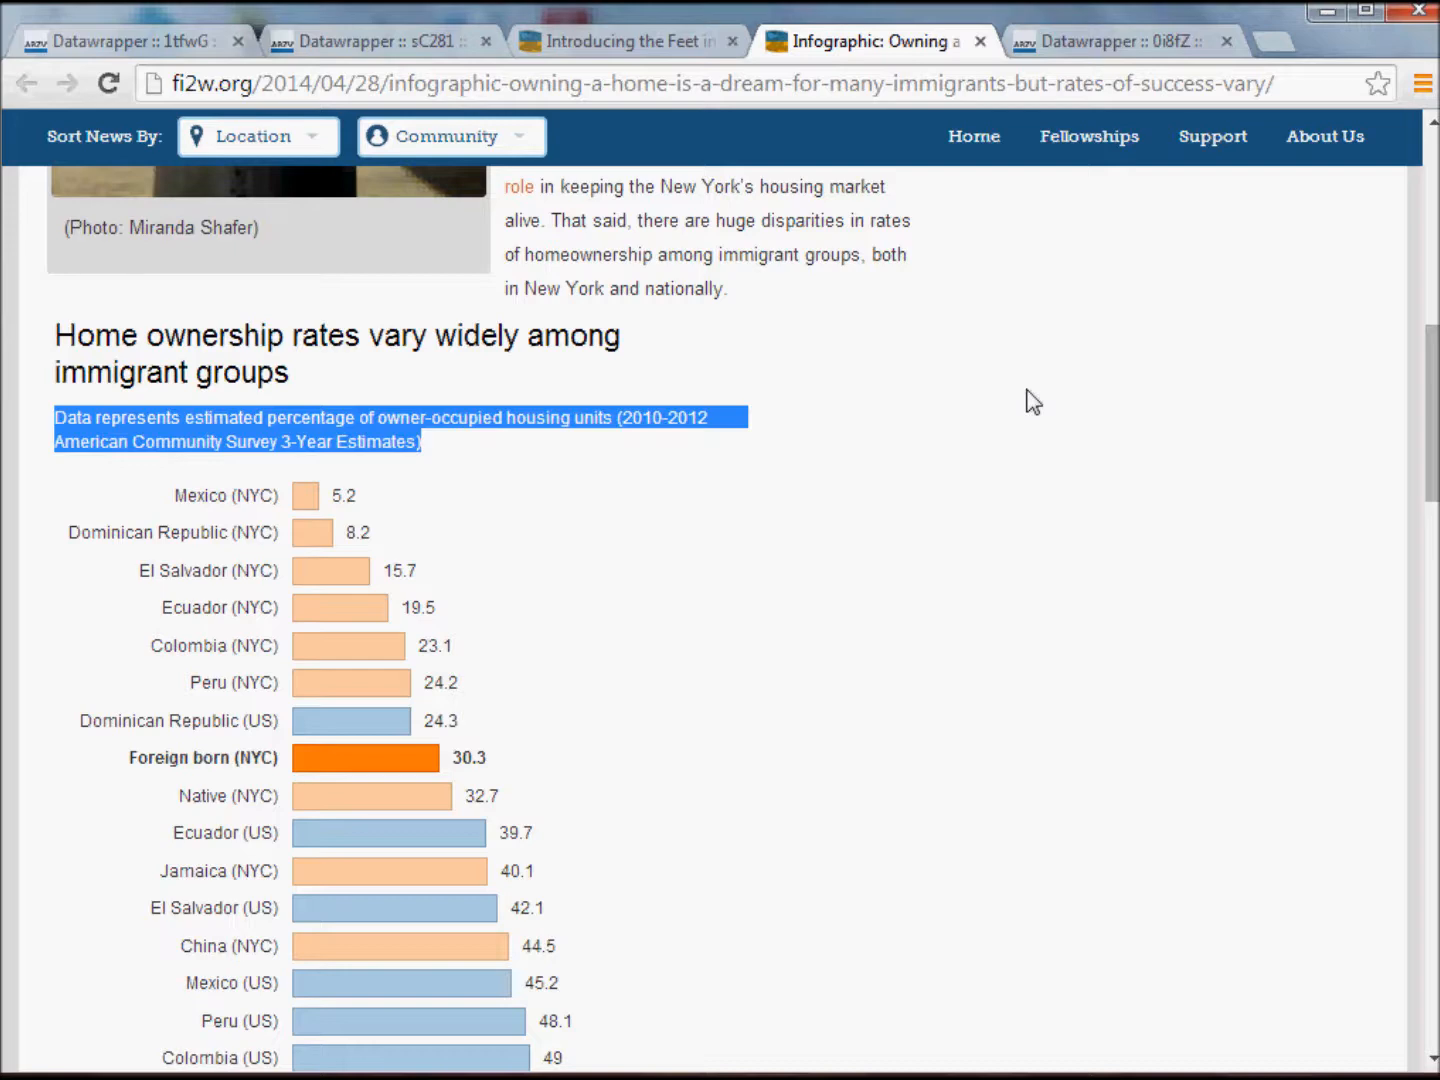
{"action": "left_click", "coordinate": [1160, 44]}
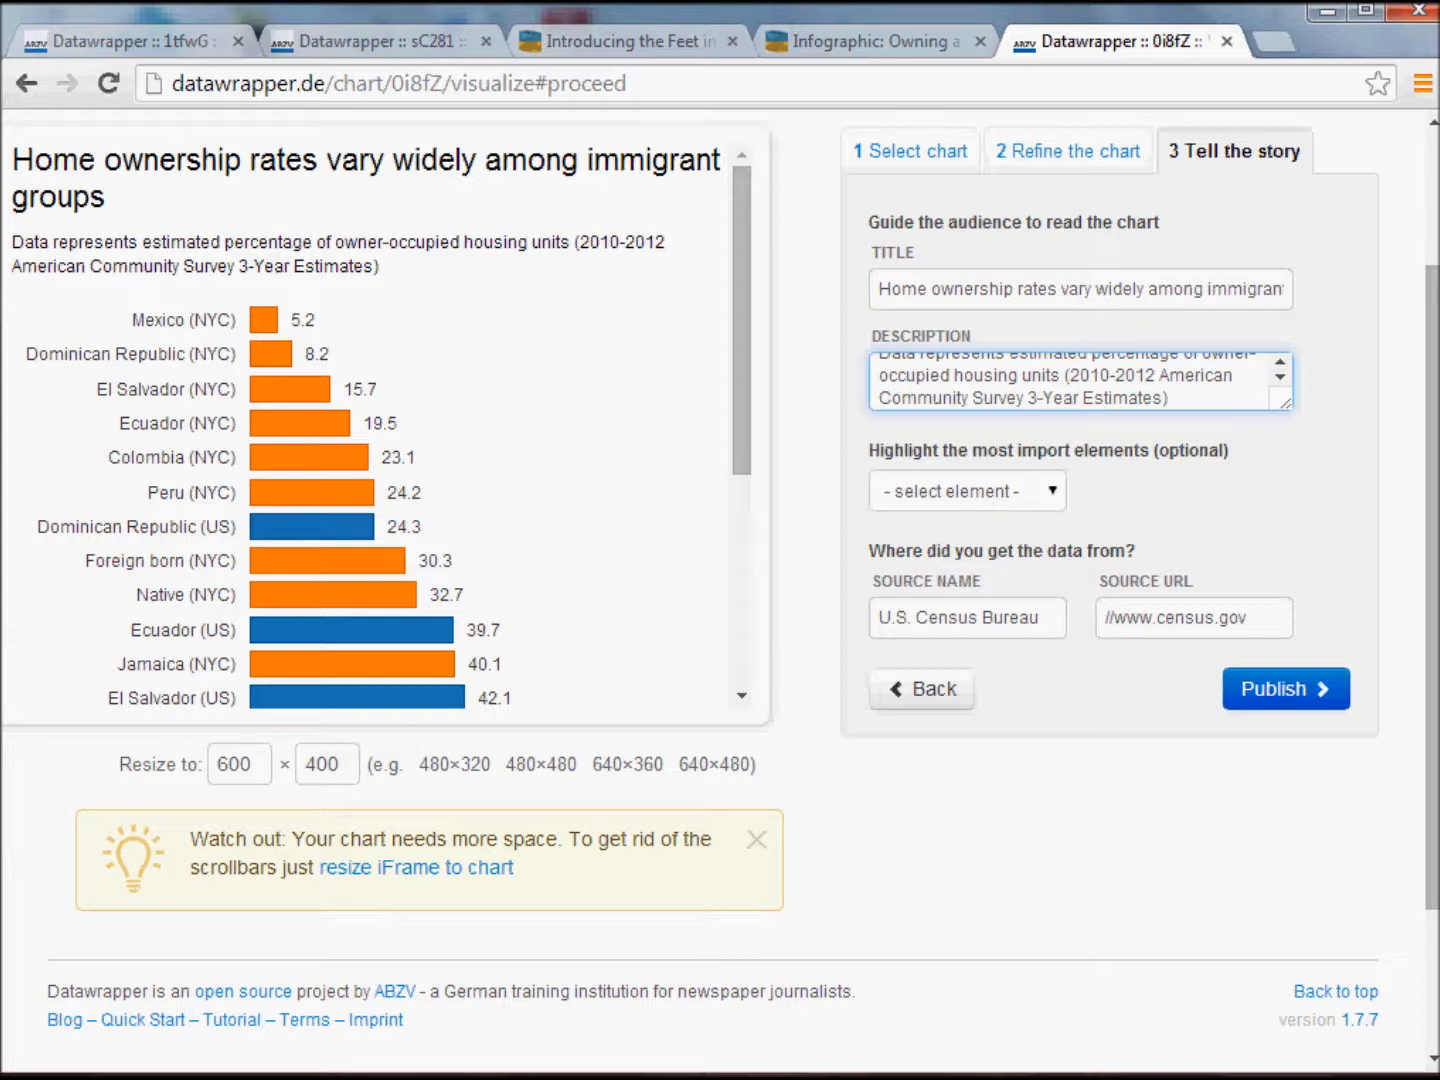
{"action": "left_click", "coordinate": [967, 490]}
{"action": "left_click", "coordinate": [968, 490]}
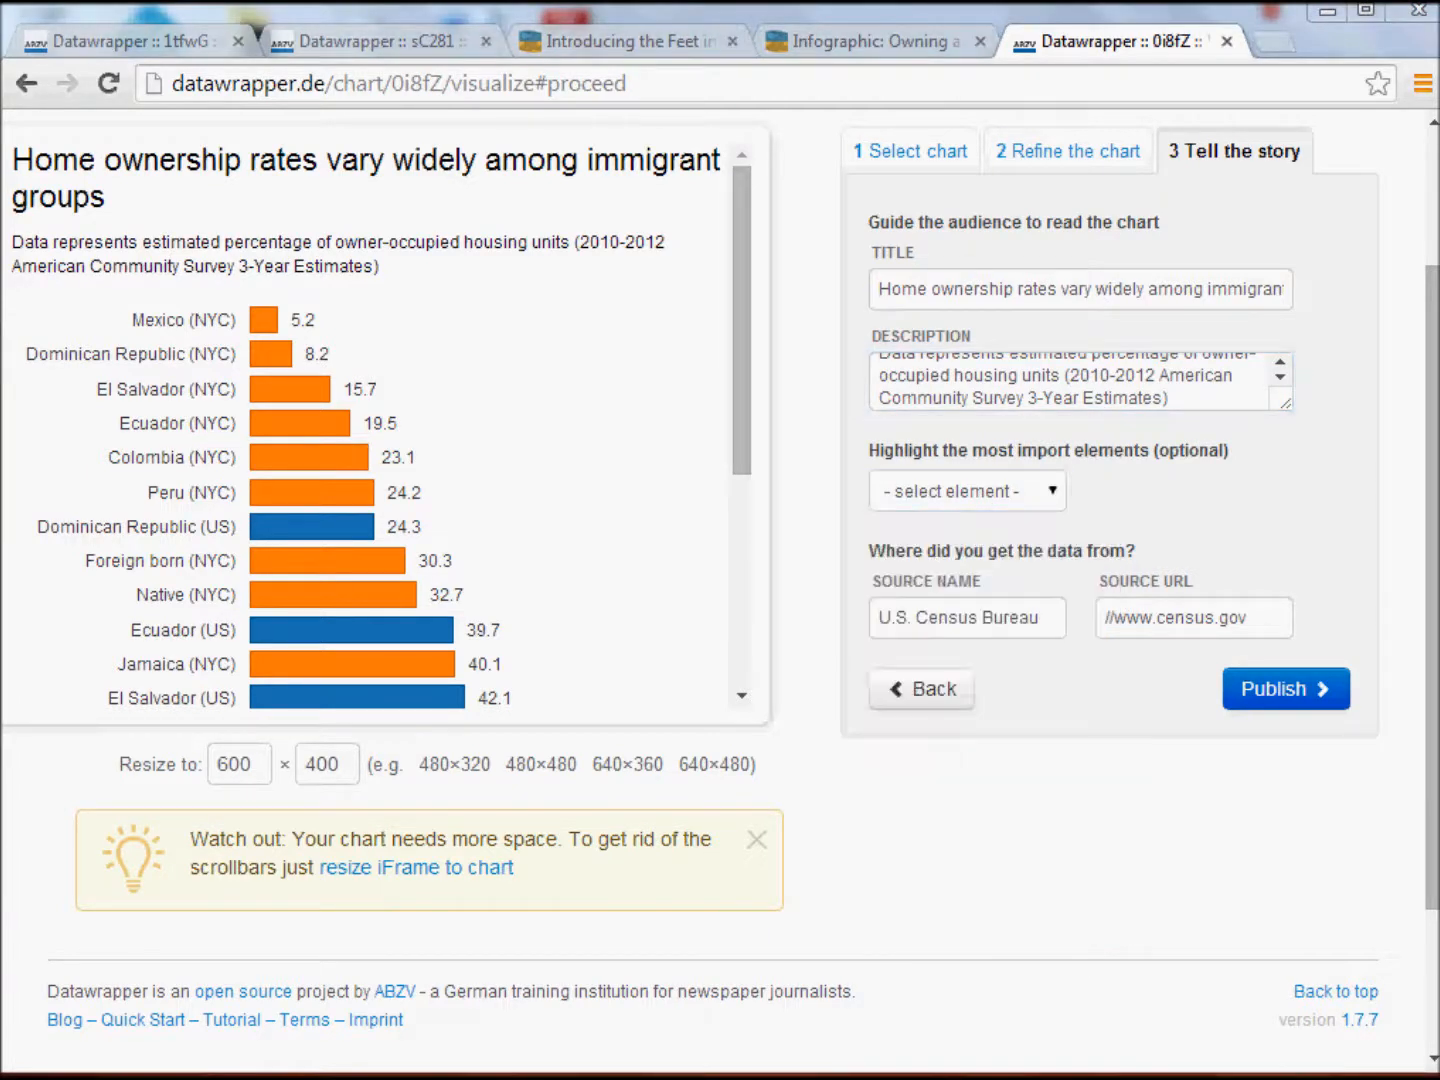
{"action": "left_click", "coordinate": [1053, 492]}
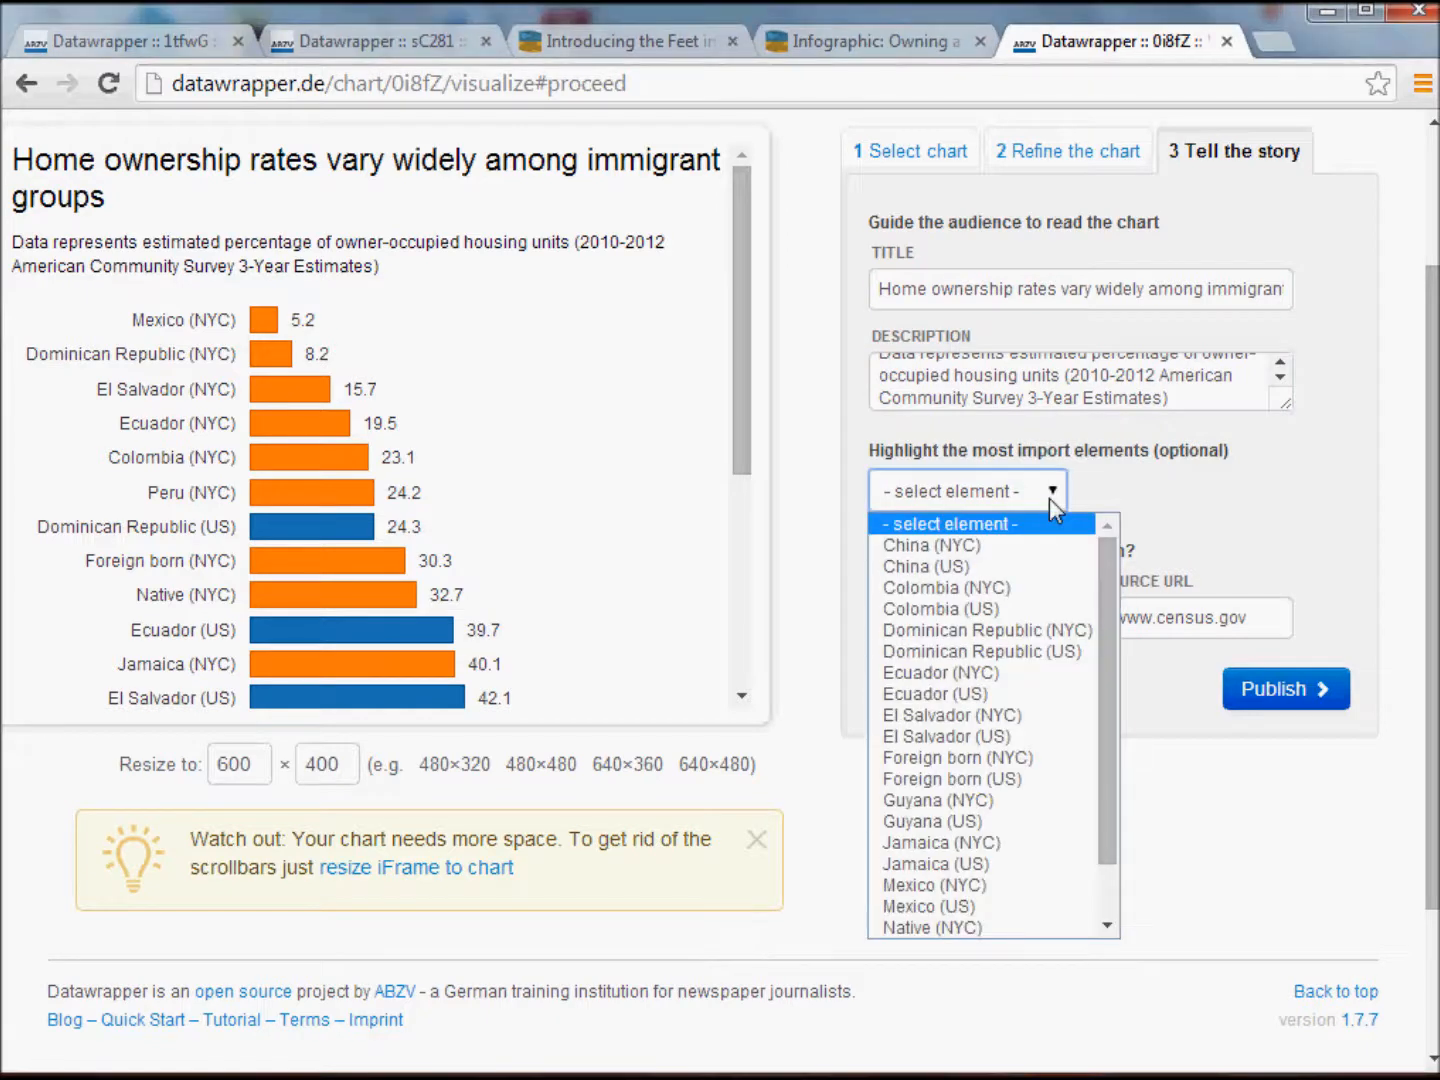
{"action": "left_click", "coordinate": [970, 766]}
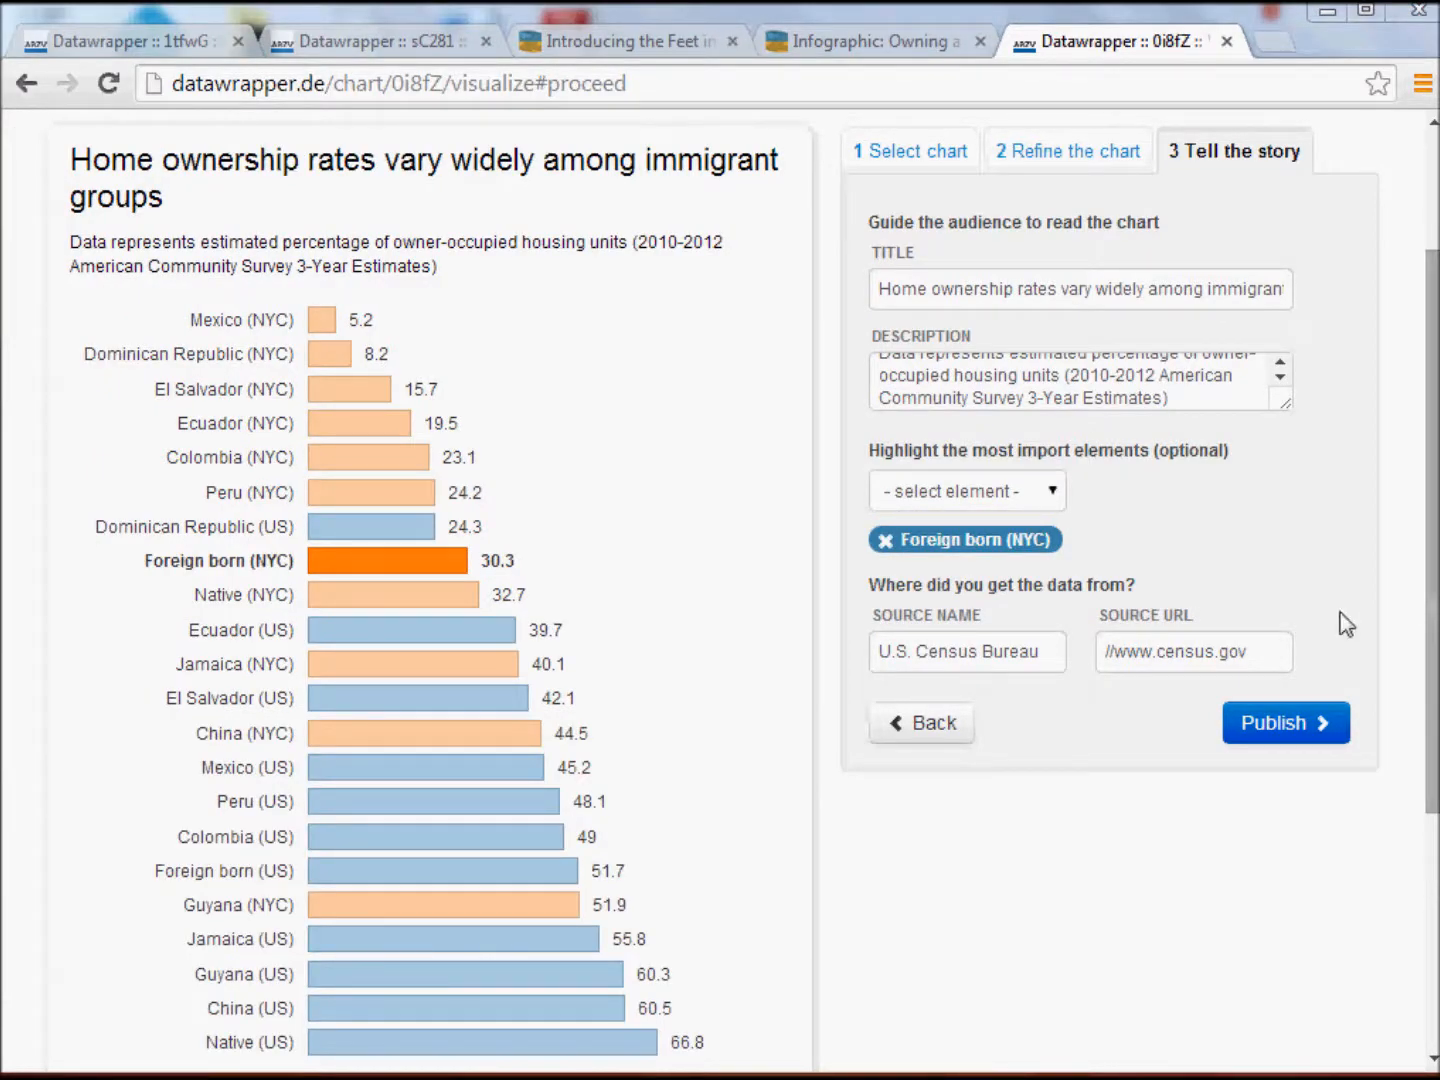
{"action": "left_click", "coordinate": [1103, 654]}
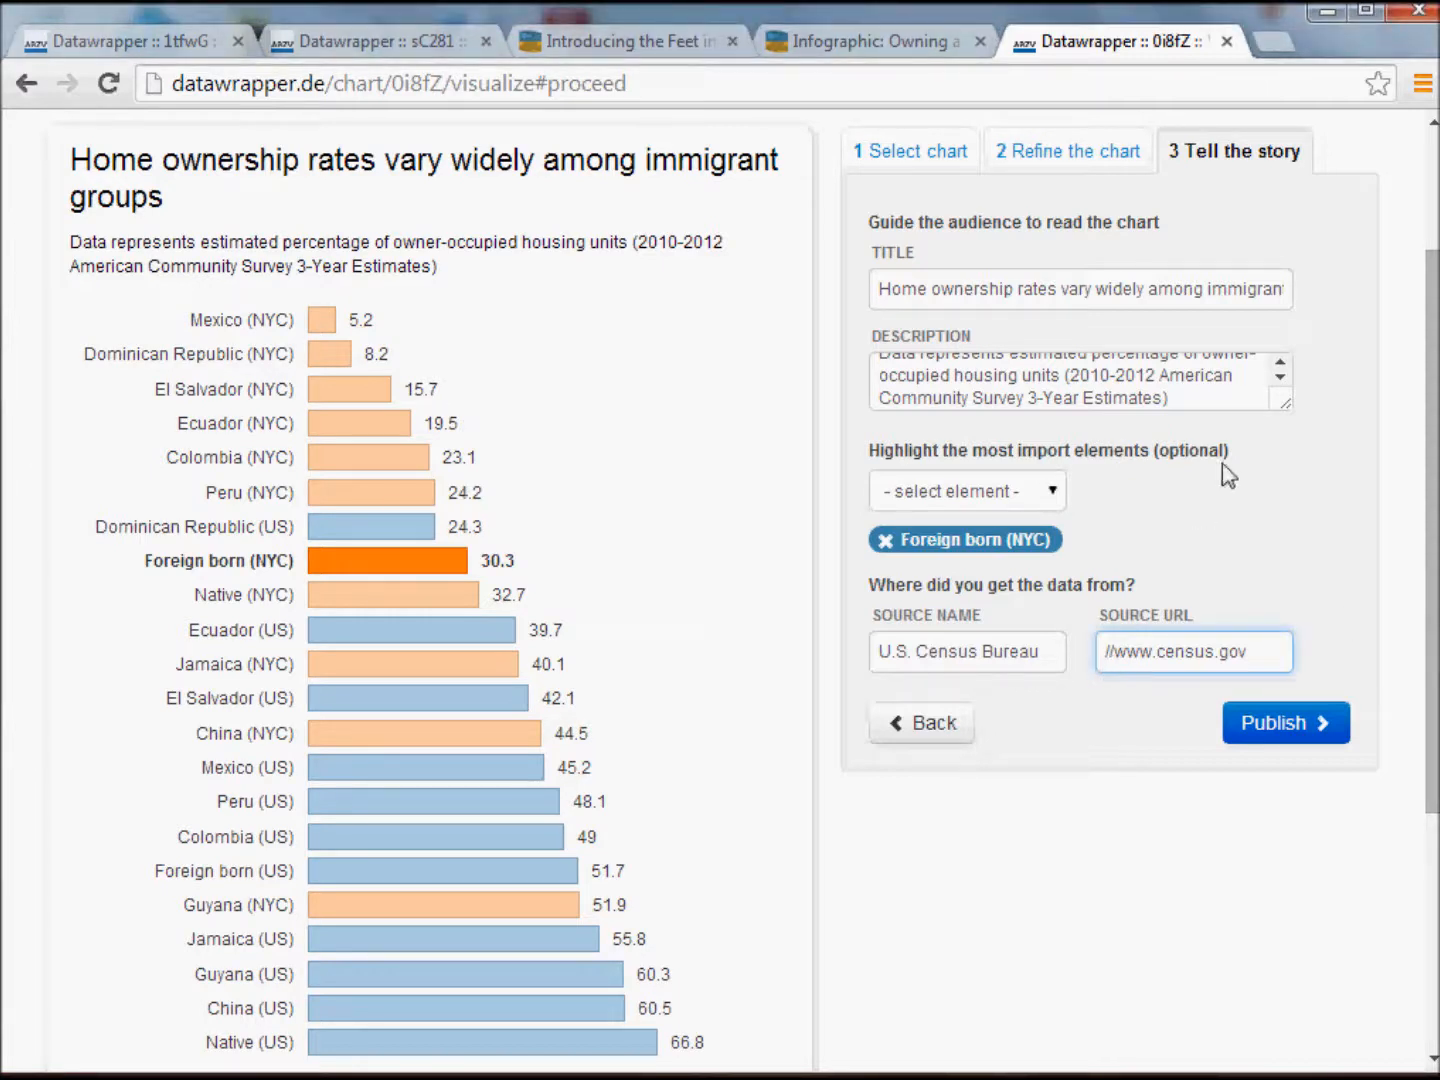
{"action": "type", "text": "http"}
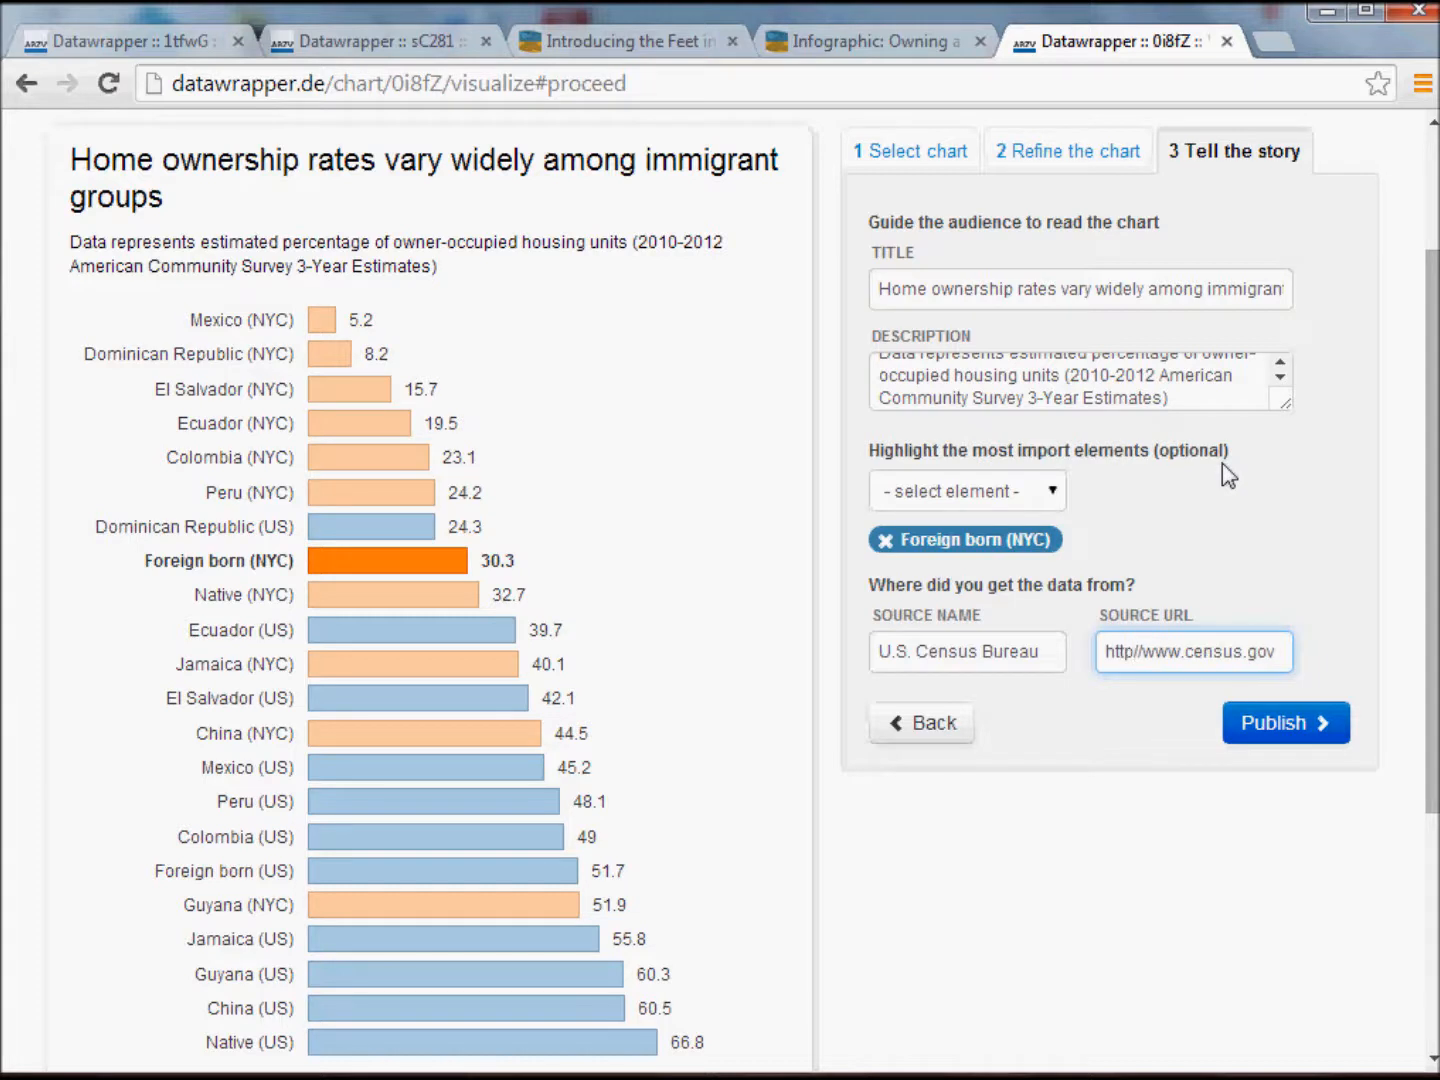
{"action": "type", "text": ":"}
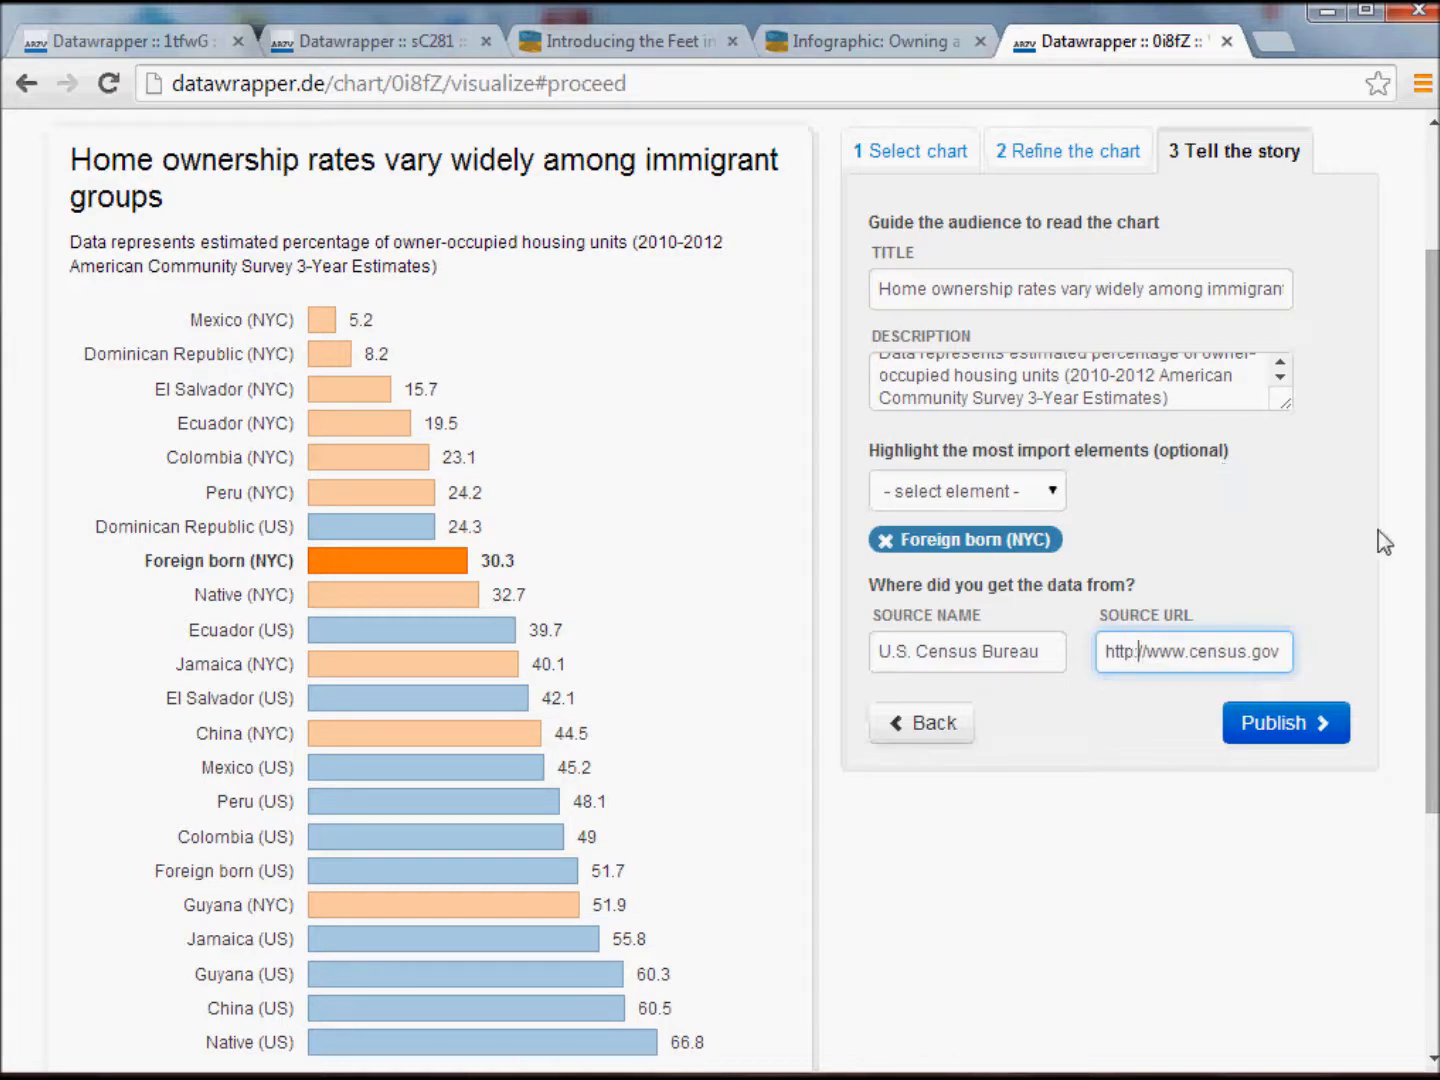
Publish the chart, view the published visualization through its link and return to the publishing page.
{"action": "left_click", "coordinate": [1282, 729]}
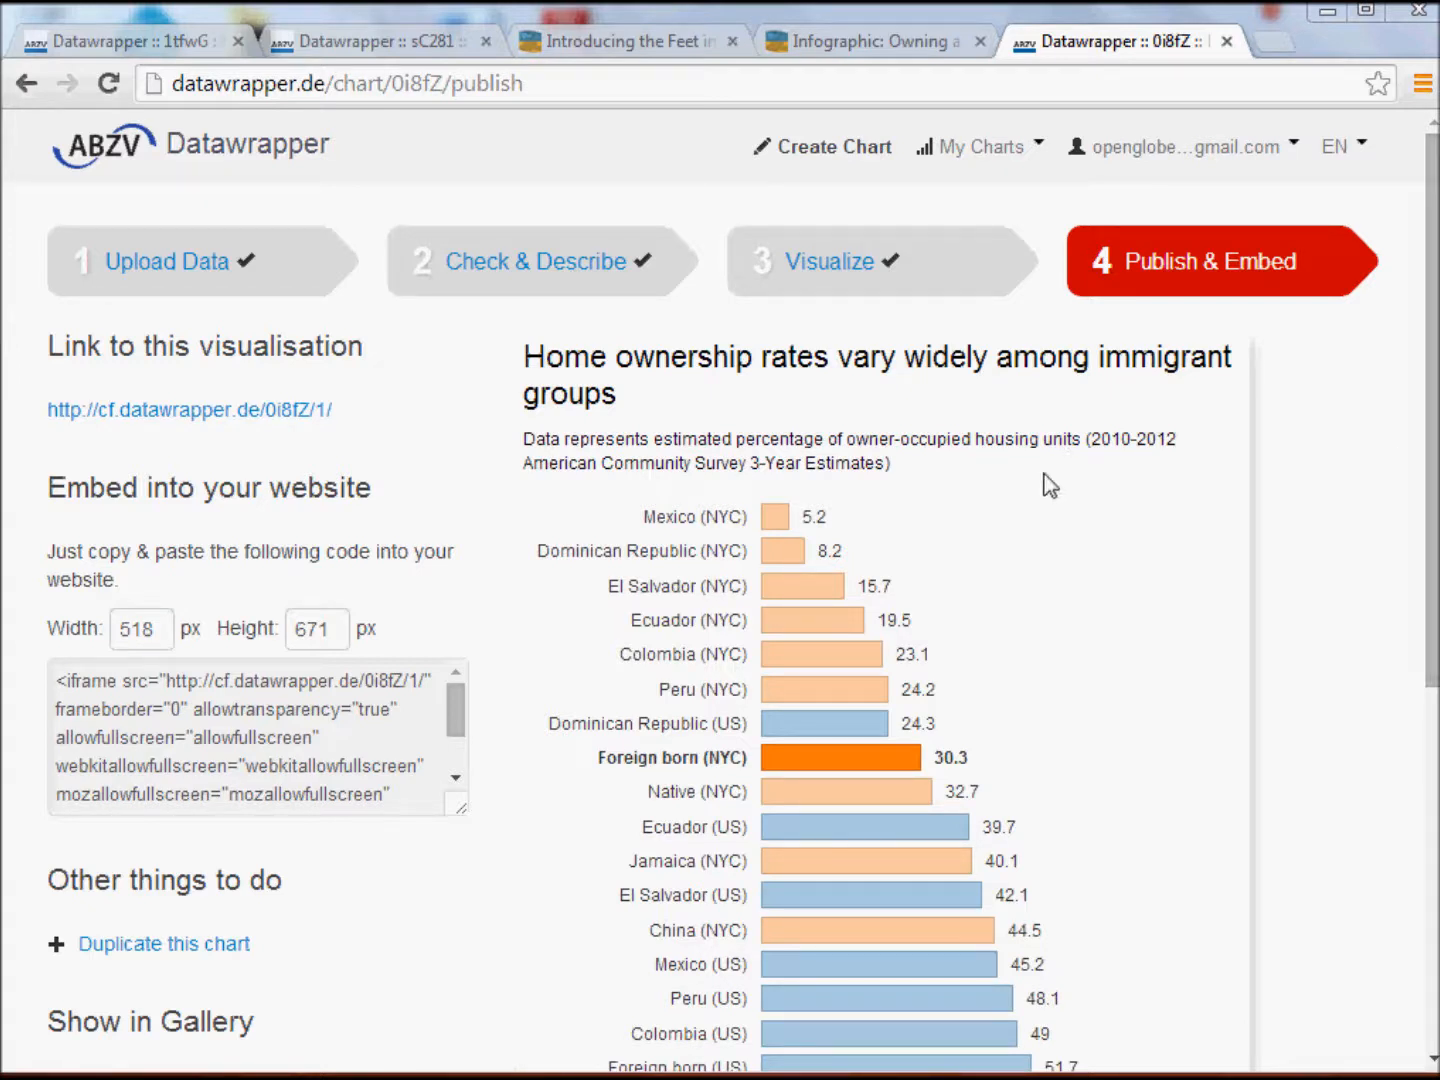
{"action": "left_click", "coordinate": [157, 422]}
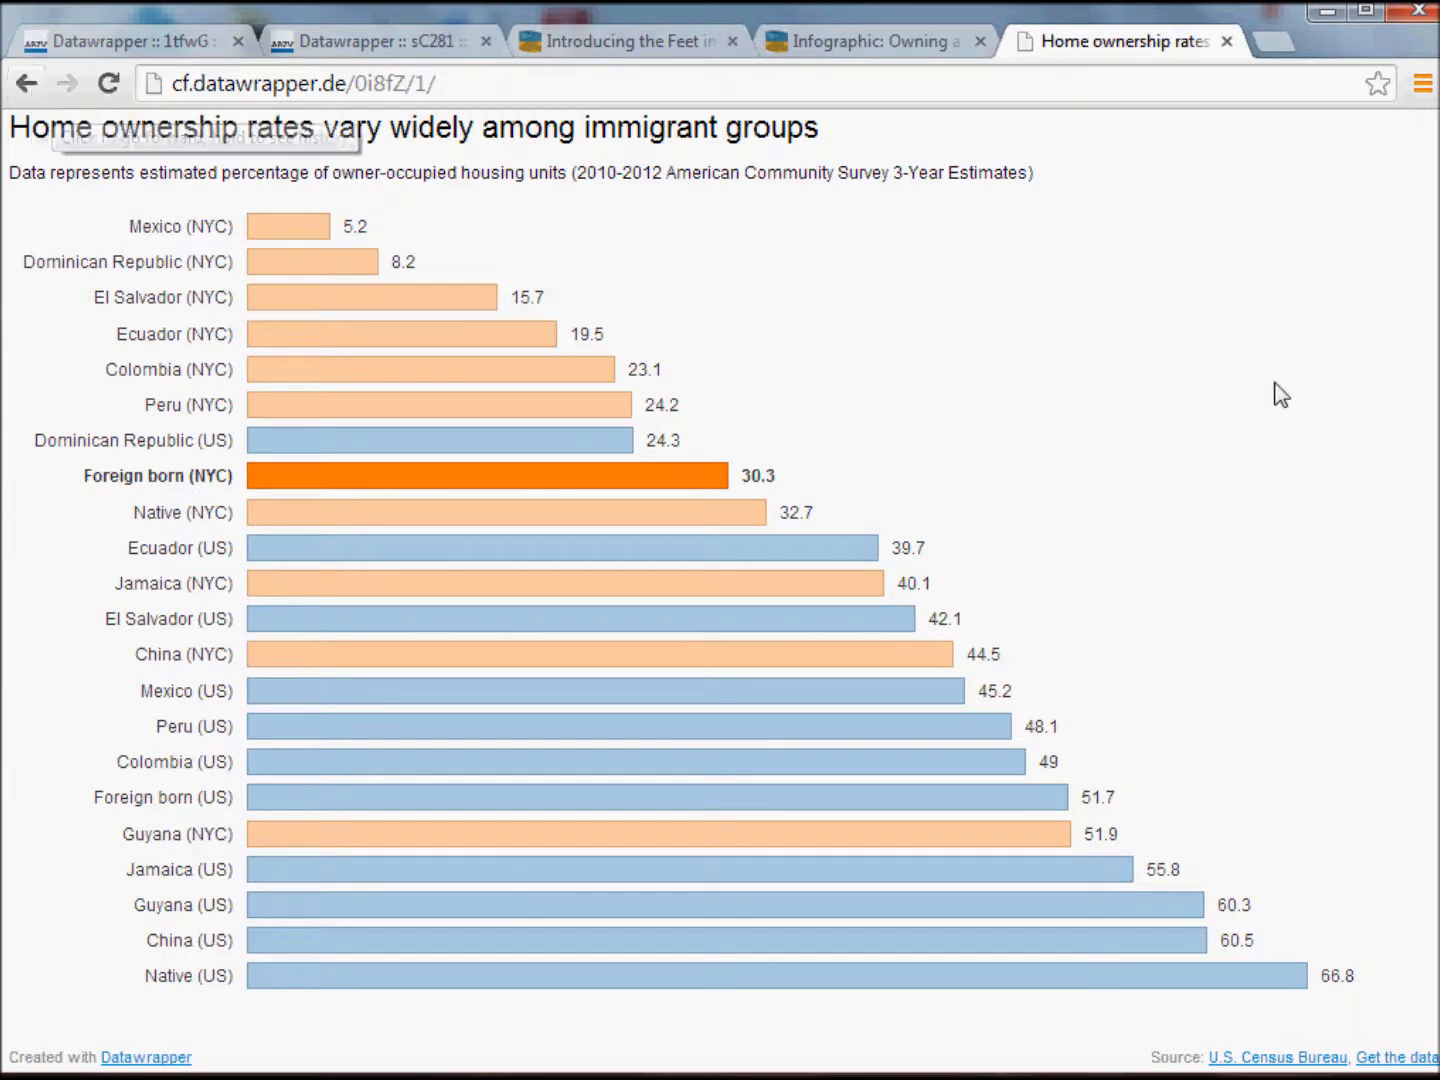
{"action": "key", "text": "alt+Left"}
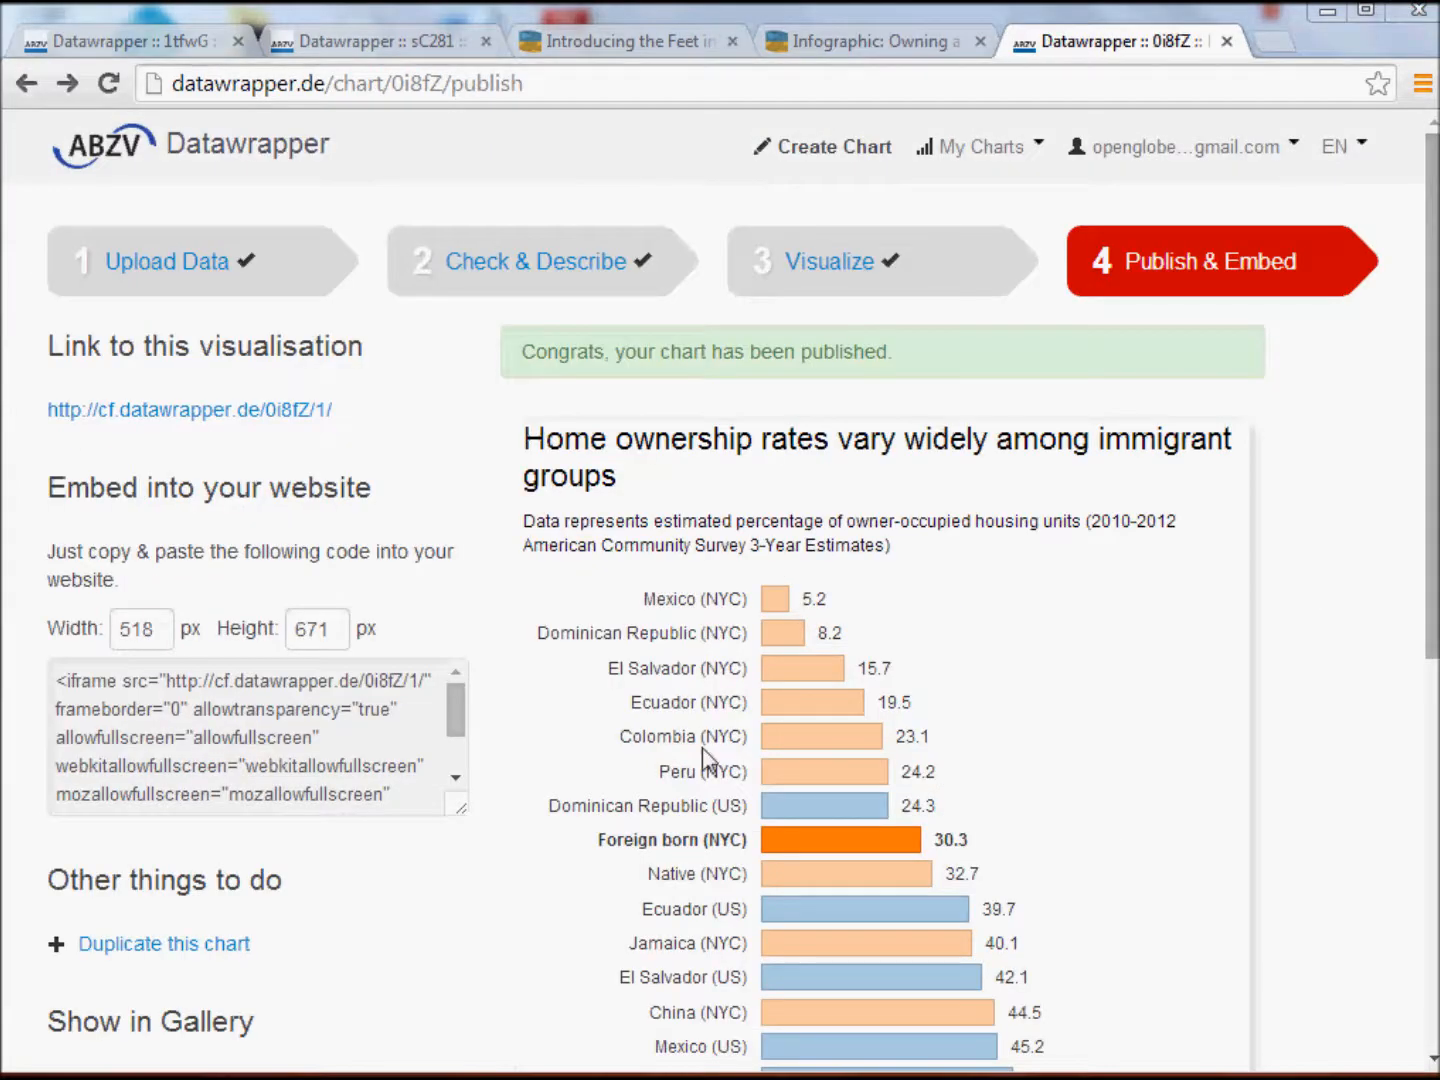